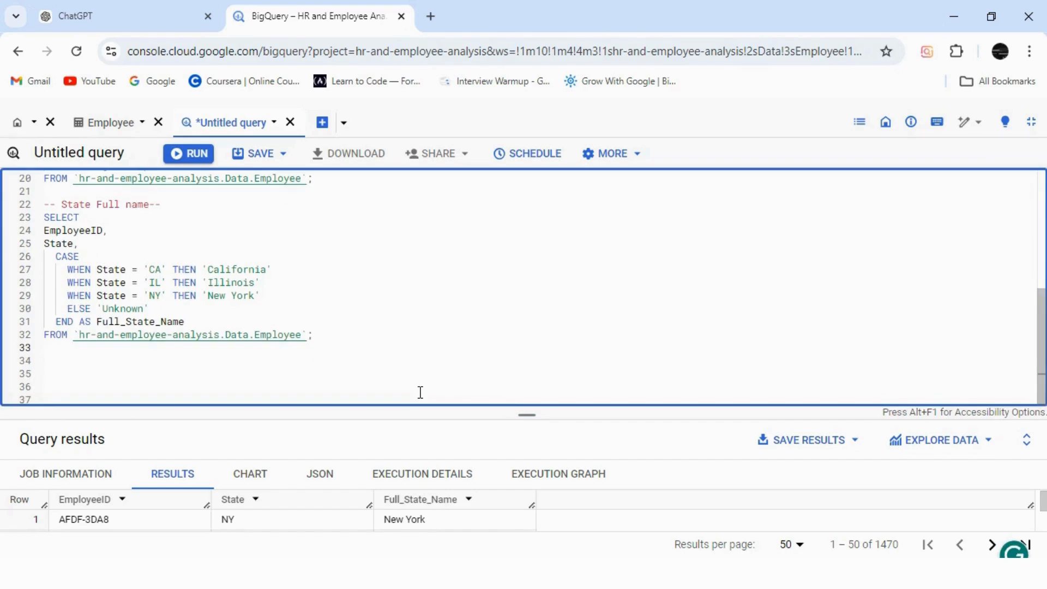
{"action": "key", "text": "Return"}
Start a new comment line below the State Full name query and look through the columns in the Employee table's preview.
{"action": "type", "text": "--"}
{"action": "left_click", "coordinate": [111, 118]}
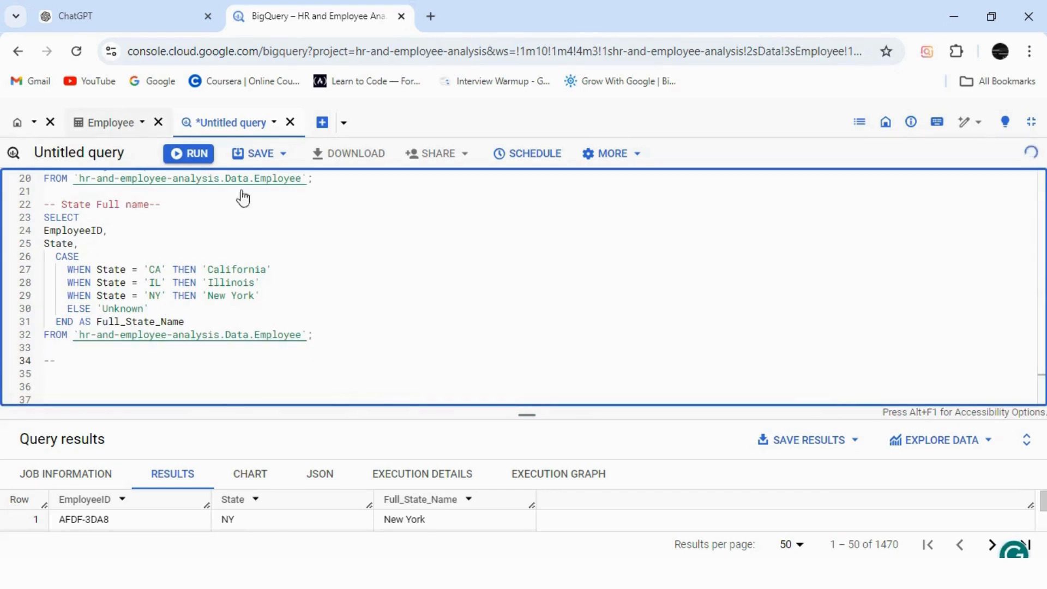
{"action": "left_click_drag", "start_coordinate": [528, 528], "coordinate": [670, 531]}
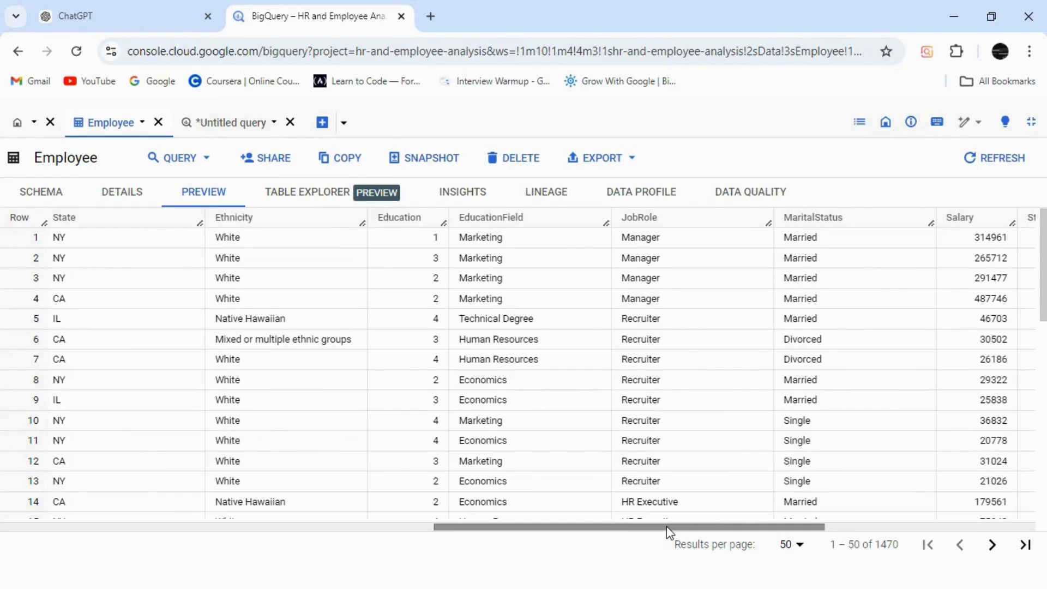
{"action": "left_click_drag", "start_coordinate": [667, 527], "coordinate": [773, 529]}
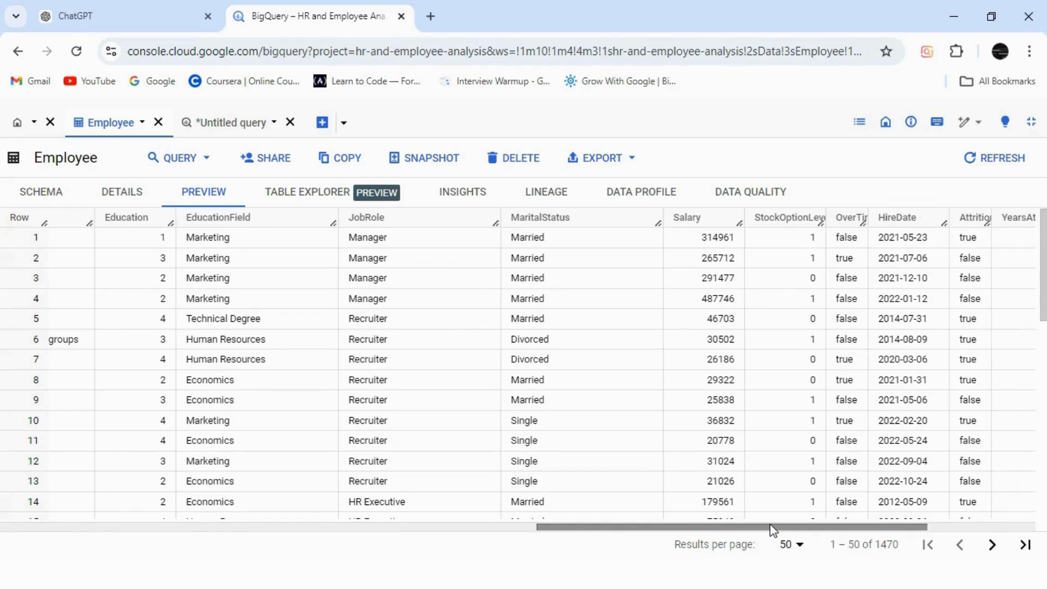
{"action": "left_click_drag", "start_coordinate": [773, 529], "coordinate": [897, 537]}
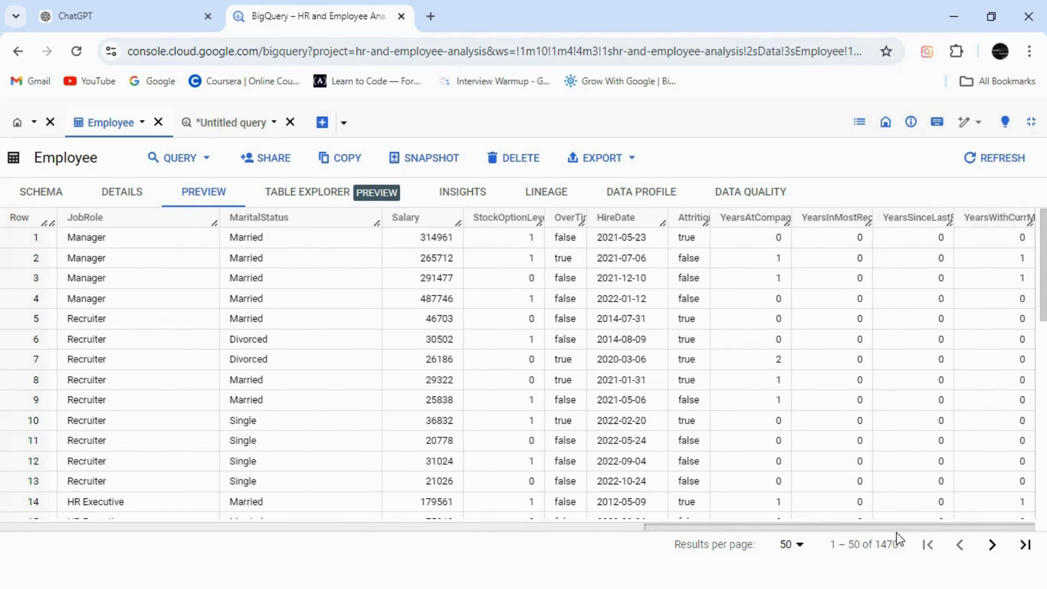
{"action": "left_click_drag", "start_coordinate": [899, 540], "coordinate": [818, 539]}
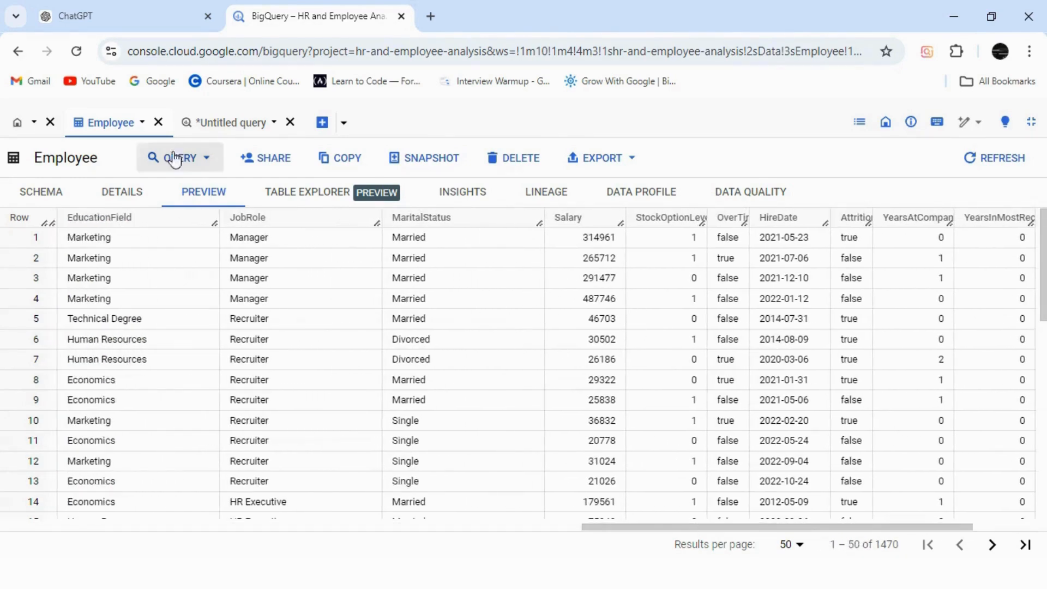
Return to the untitled query and complete the new comment as "--Salary Bins ()", with a new line after it.
{"action": "left_click", "coordinate": [238, 126]}
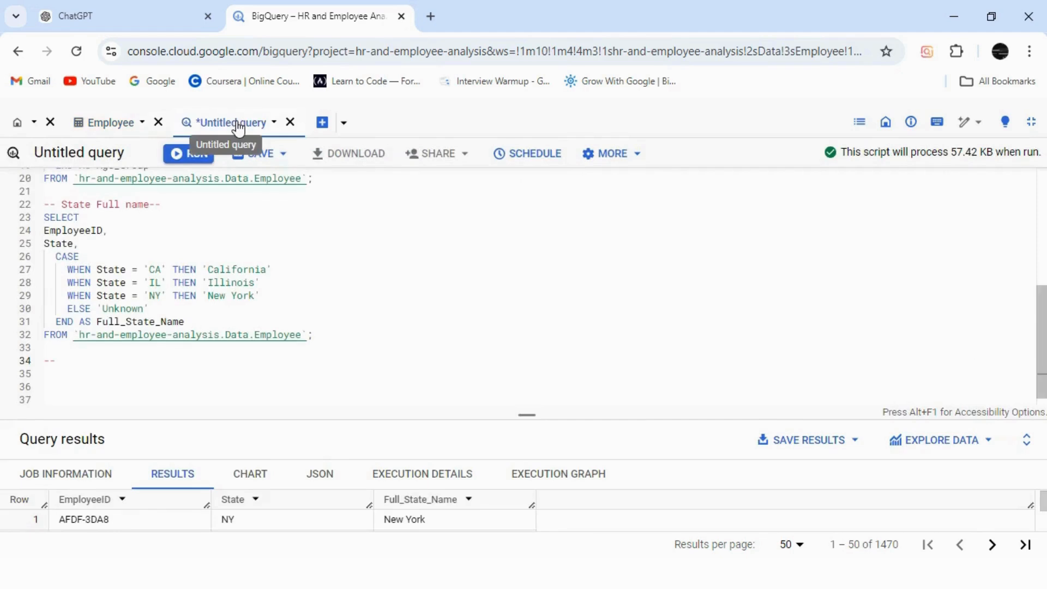
{"action": "left_click", "coordinate": [91, 361]}
{"action": "type", "text": "Salar"}
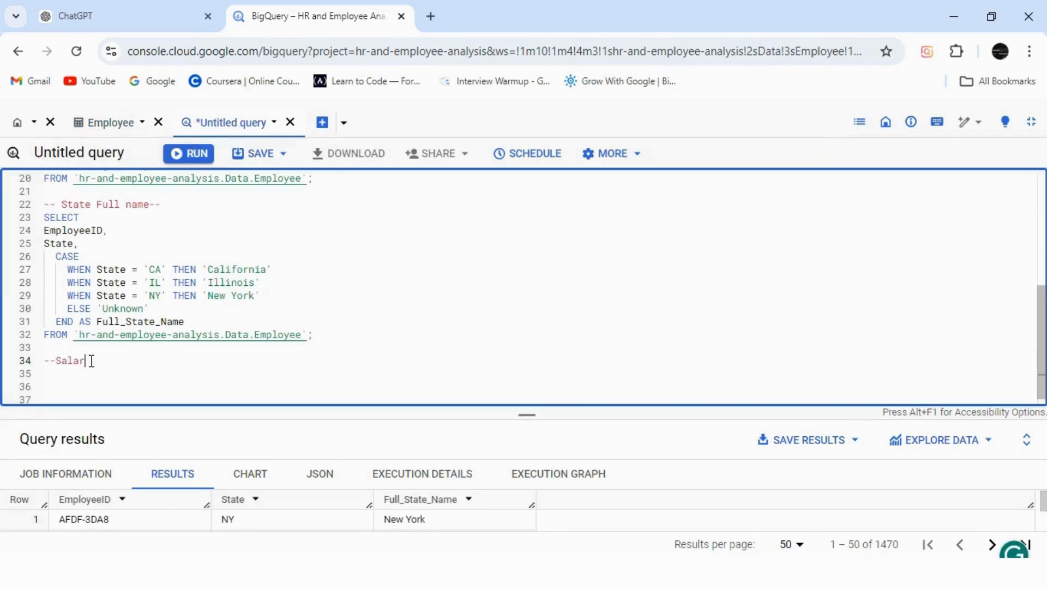
{"action": "type", "text": "y Bins ()"}
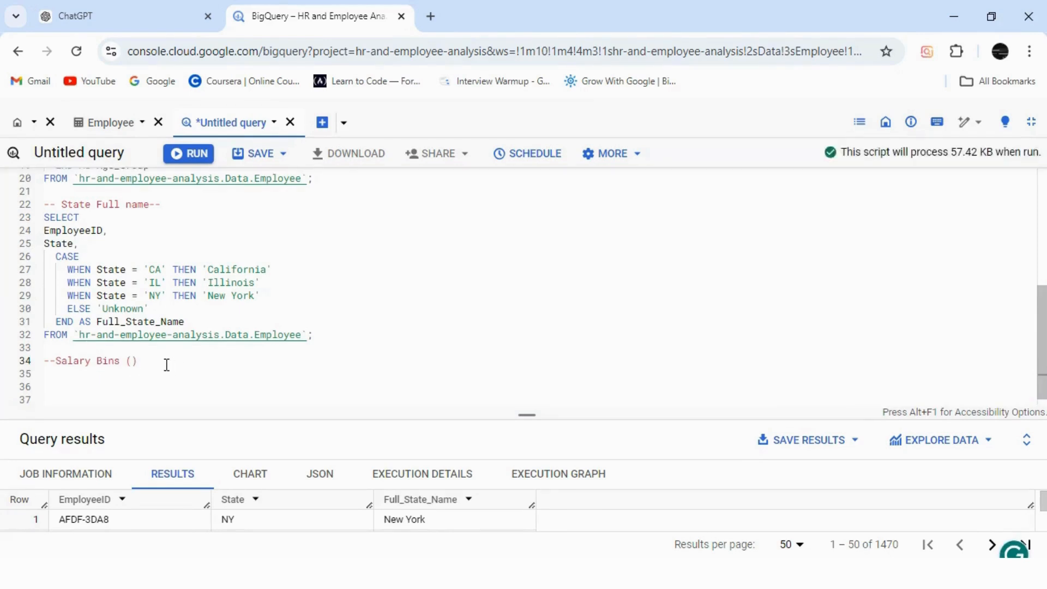
{"action": "key", "text": "Return"}
Under the Salary Bins comment, write SELECT, a blank line and the FROM clause copied from the State query.
{"action": "left_click_drag", "start_coordinate": [1041, 390], "coordinate": [1041, 406]}
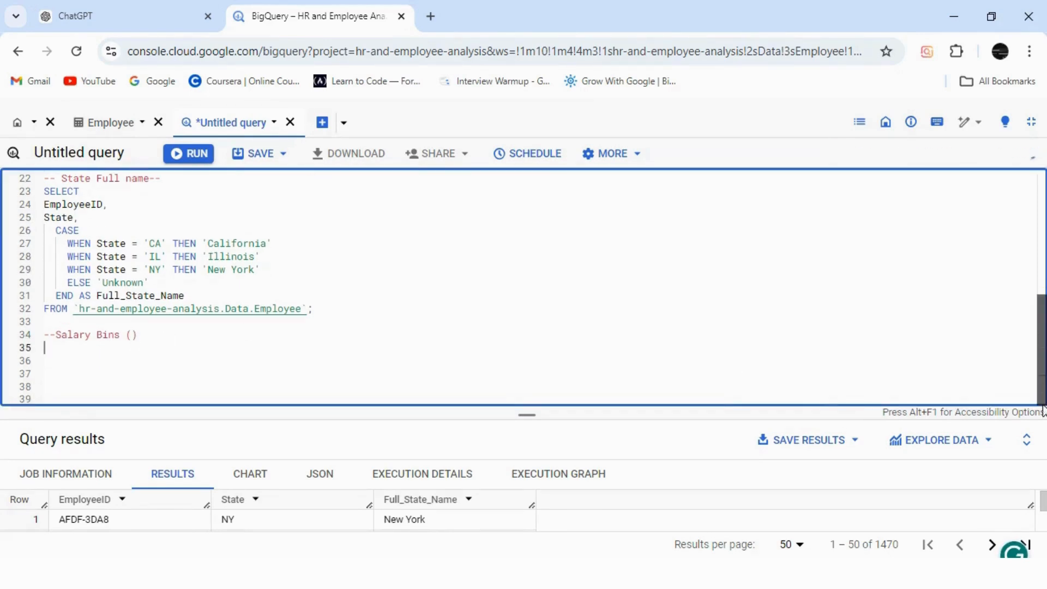
{"action": "left_click", "coordinate": [66, 353]}
{"action": "type", "text": "SELECT"}
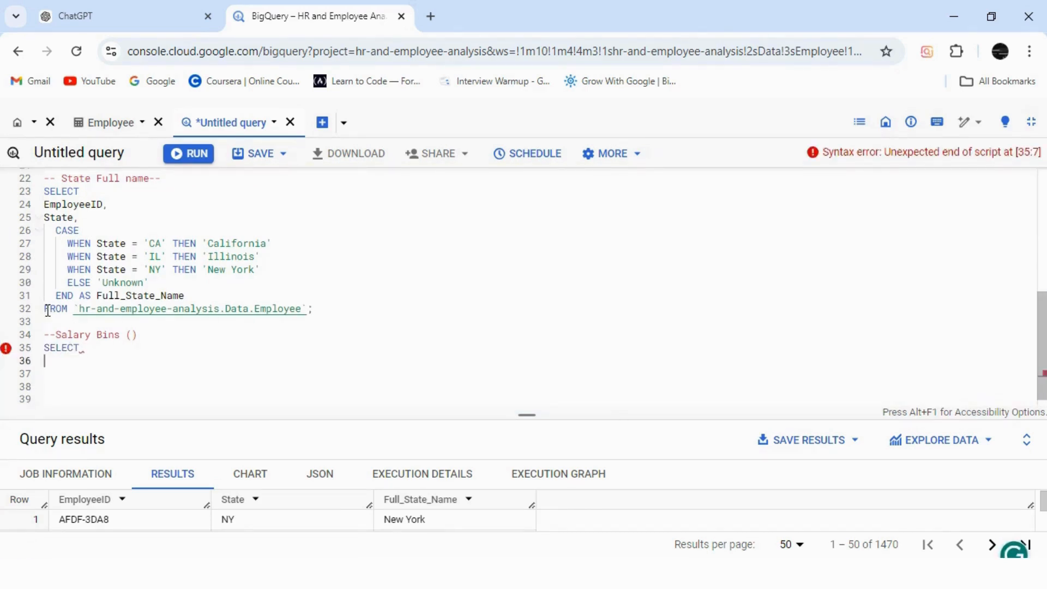
{"action": "left_click_drag", "start_coordinate": [45, 309], "coordinate": [309, 308]}
{"action": "key", "text": "ctrl+c"}
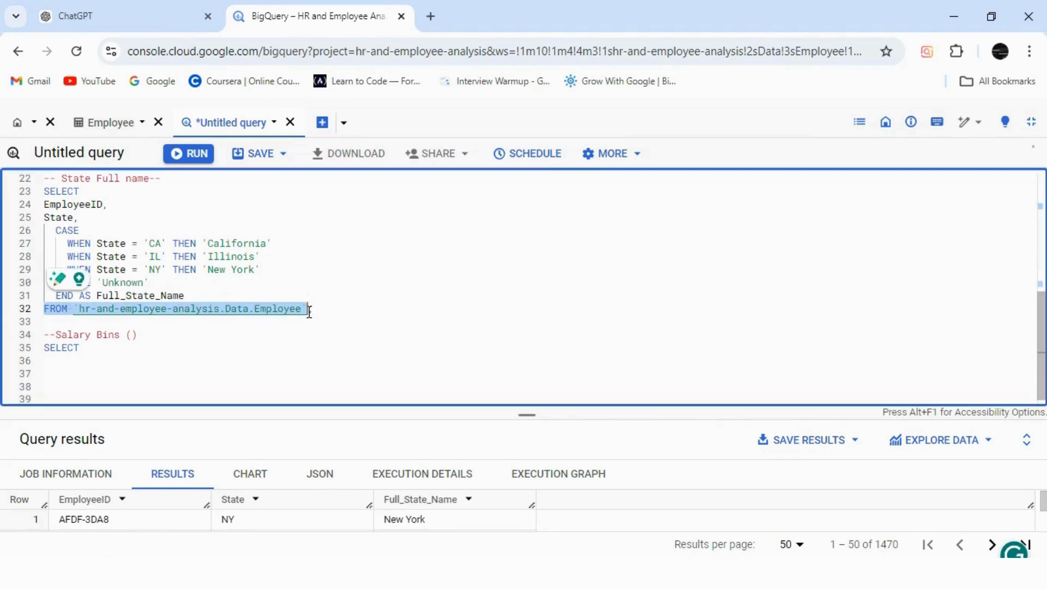
{"action": "left_click", "coordinate": [67, 364]}
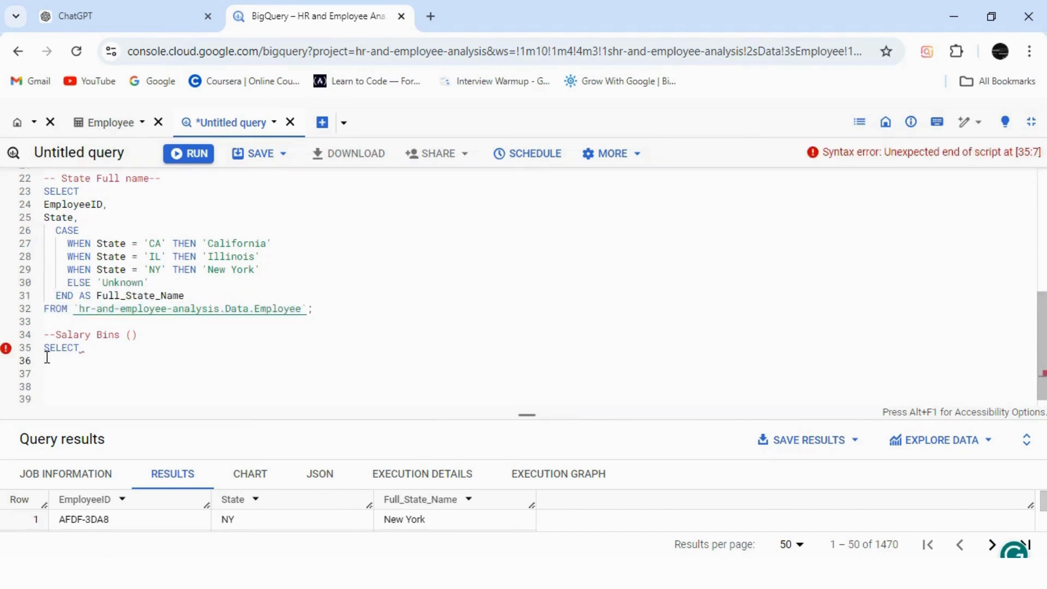
{"action": "key", "text": "ctrl+v"}
{"action": "left_click", "coordinate": [122, 344]}
{"action": "key", "text": "Return"}
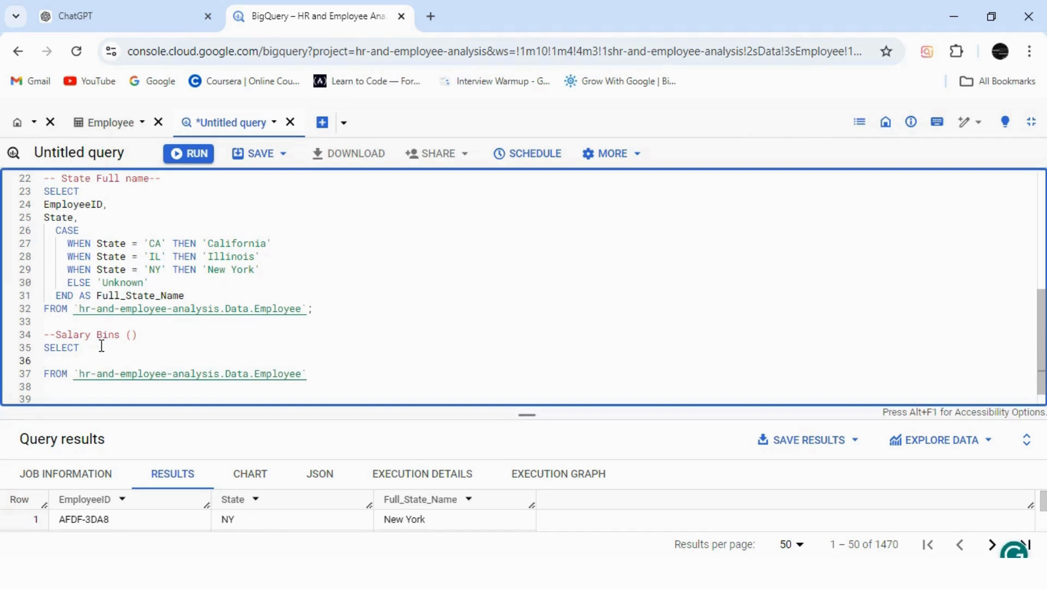
List EmployeeID and Salary on separate lines, each followed by a comma, as the columns of the new SELECT.
{"action": "type", "text": "Salary"}
{"action": "key", "text": "Escape"}
{"action": "key", "text": "BackSpace"}
{"action": "key", "text": "BackSpace"}
{"action": "type", "text": "ary,"}
{"action": "left_click", "coordinate": [46, 361]}
{"action": "type", "text": "EmployeeID,"}
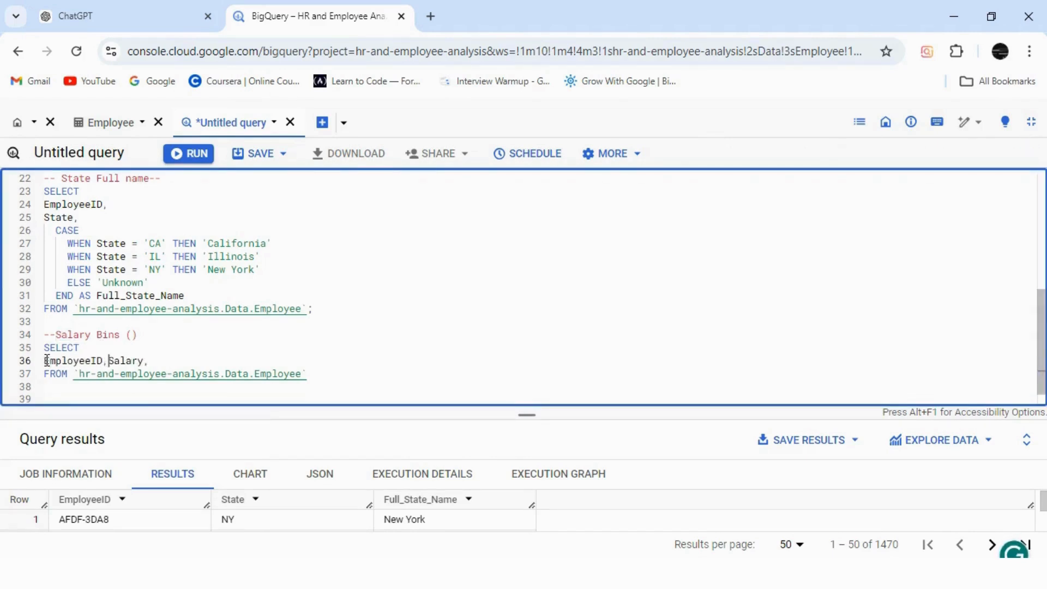
{"action": "key", "text": "Return"}
{"action": "left_click", "coordinate": [101, 375]}
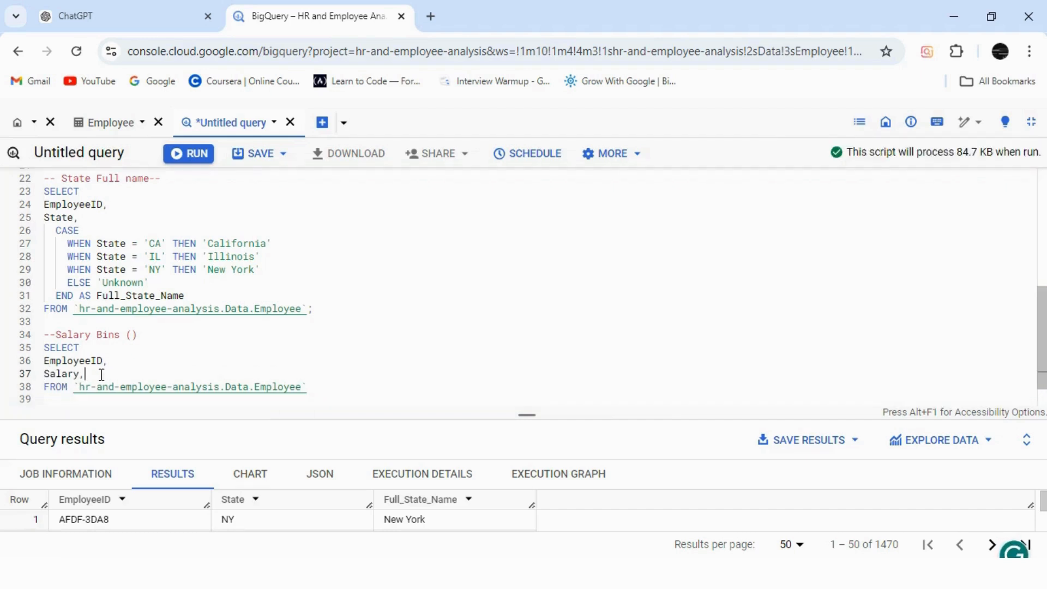
Remove EmployeeID from the Salary Bins query and turn the Salary column into MIN(Salary), leaving no blank line or trailing comma.
{"action": "left_click_drag", "start_coordinate": [110, 362], "coordinate": [32, 358]}
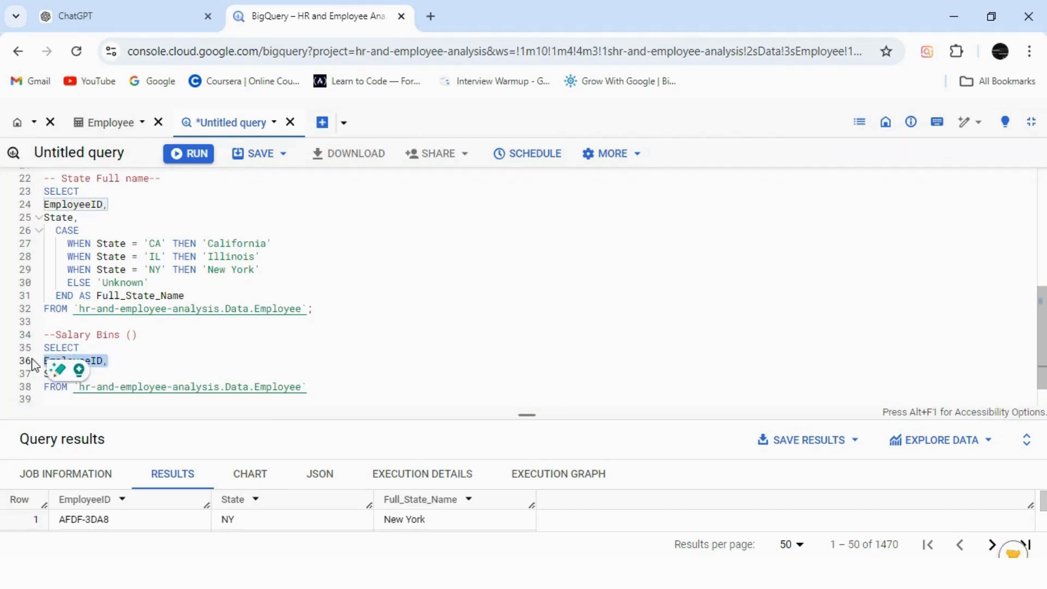
{"action": "key", "text": "BackSpace"}
{"action": "left_click", "coordinate": [45, 374]}
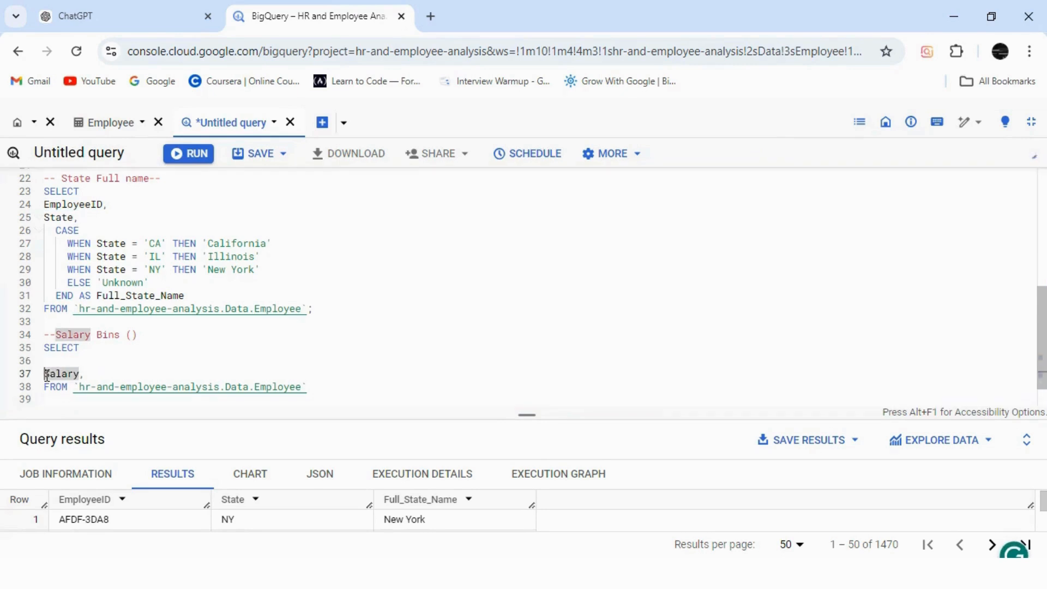
{"action": "type", "text": "MIN("}
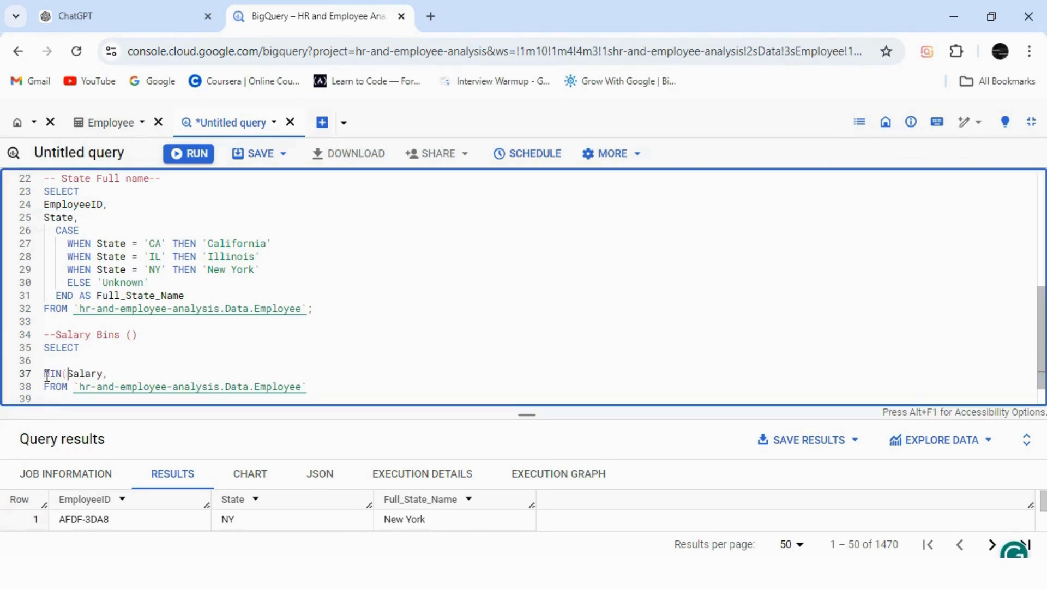
{"action": "left_click", "coordinate": [111, 374]}
{"action": "key", "text": "BackSpace"}
{"action": "type", "text": ")"}
{"action": "left_click", "coordinate": [52, 360]}
{"action": "key", "text": "BackSpace"}
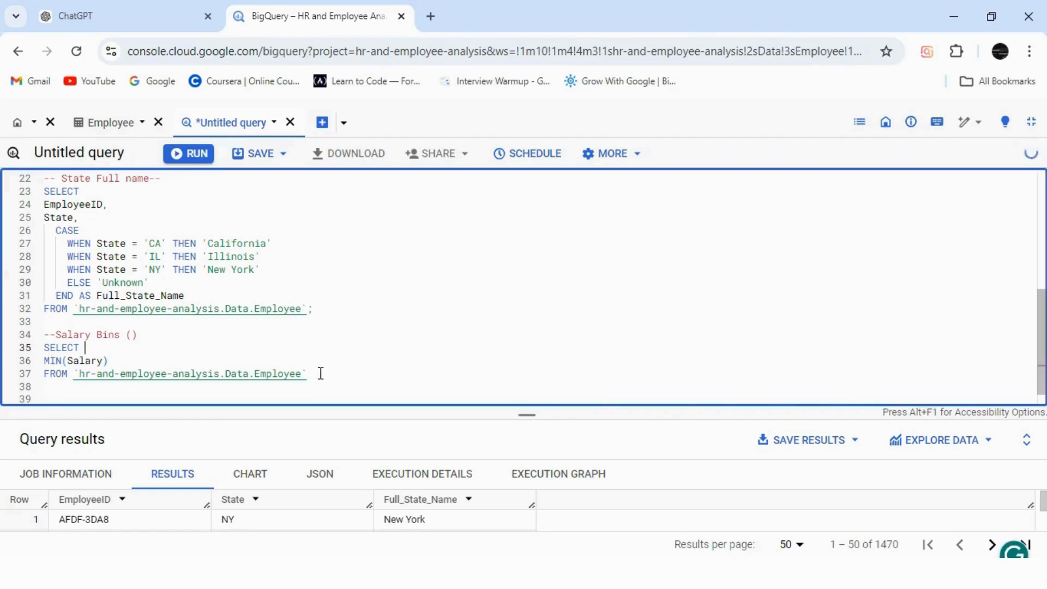
Run only the MIN(Salary) statement and make the results area slightly taller.
{"action": "left_click_drag", "start_coordinate": [320, 374], "coordinate": [44, 347]}
{"action": "left_click", "coordinate": [194, 156]}
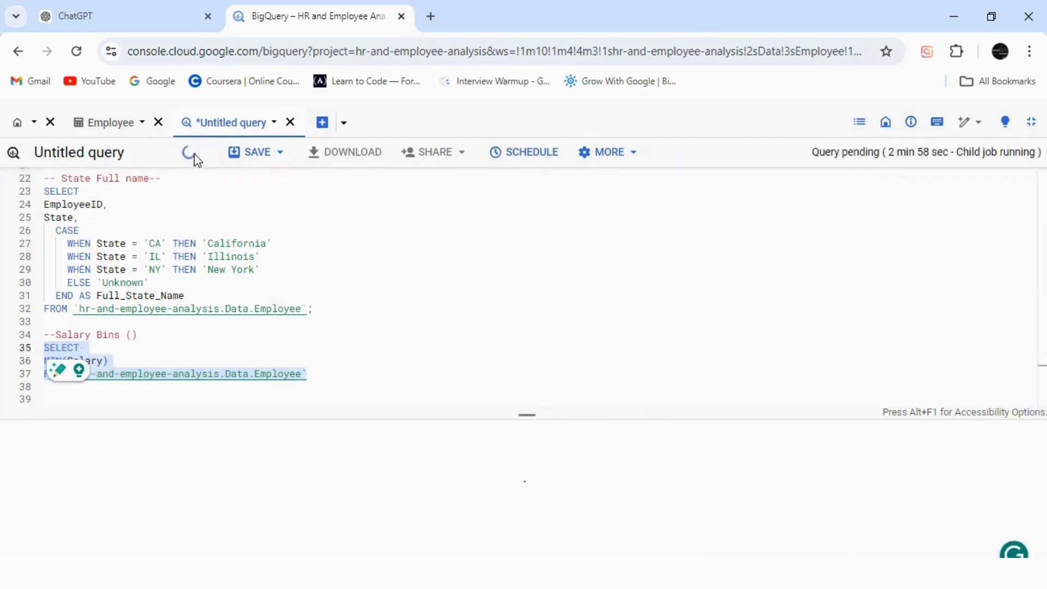
{"action": "mouse_move", "coordinate": [529, 417]}
{"action": "left_mouse_down"}
{"action": "mouse_move", "coordinate": [528, 391]}
{"action": "mouse_move", "coordinate": [528, 409]}
{"action": "left_mouse_up"}
Enter the minimum salary 20387 and a hyphen inside the parentheses of the Salary Bins comment.
{"action": "left_click", "coordinate": [137, 335]}
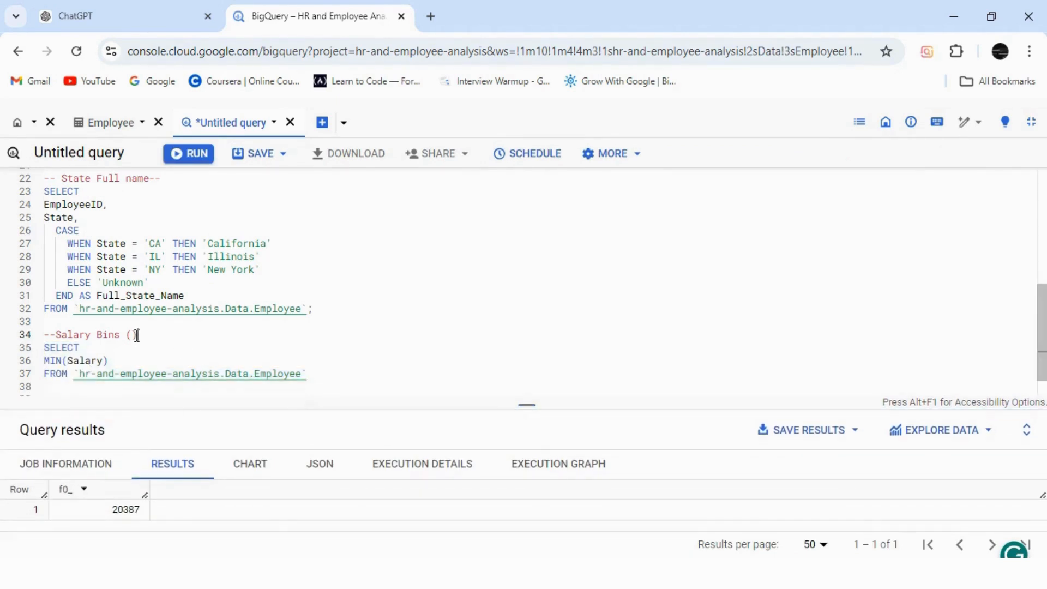
{"action": "left_click", "coordinate": [133, 334]}
{"action": "type", "text": ")"}
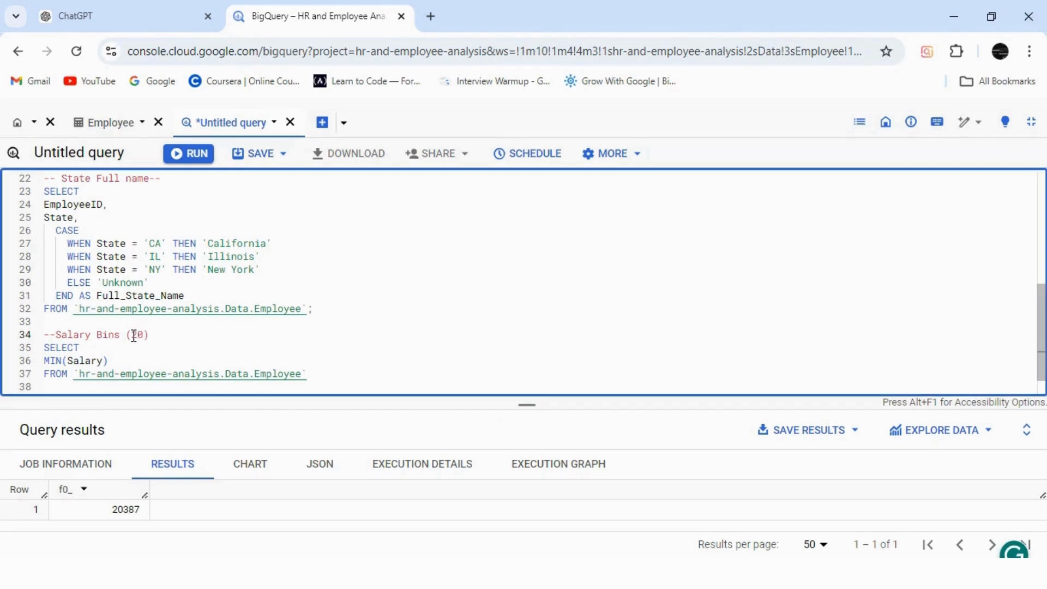
{"action": "type", "text": "20387-"}
Change the aggregate function from MIN to MAX so the column reads MAX(Salary), without the auto-inserted placeholder.
{"action": "left_click", "coordinate": [64, 360]}
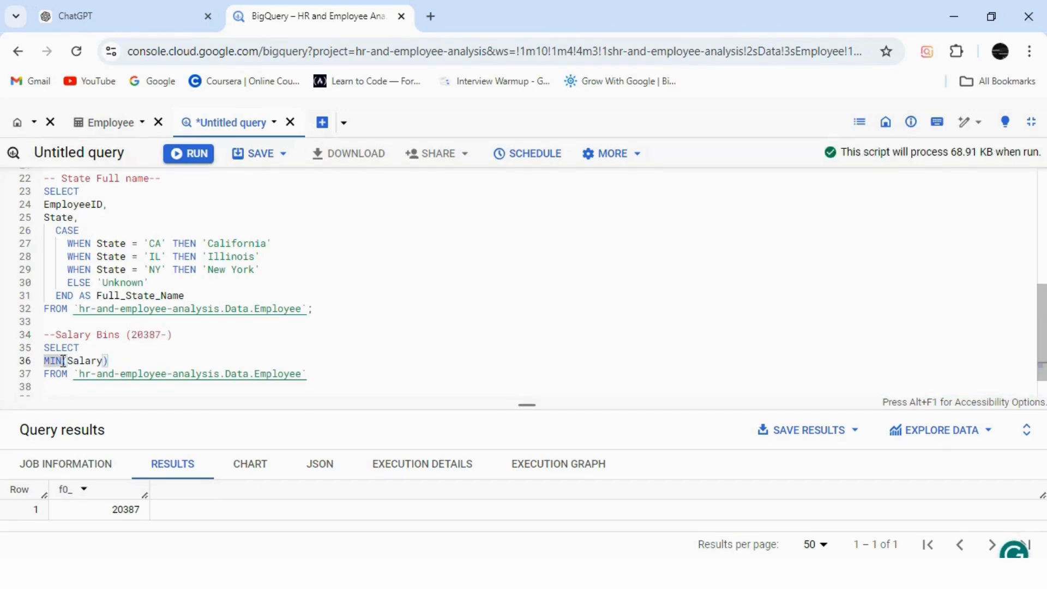
{"action": "key", "text": "BackSpace"}
{"action": "key", "text": "BackSpace"}
{"action": "type", "text": "AX"}
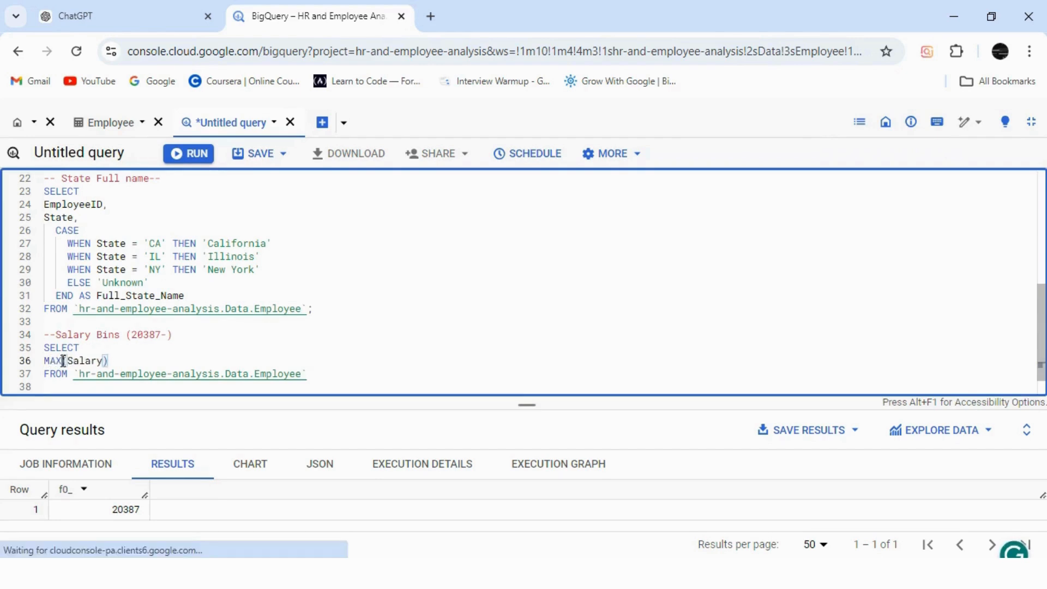
{"action": "left_click", "coordinate": [302, 359]}
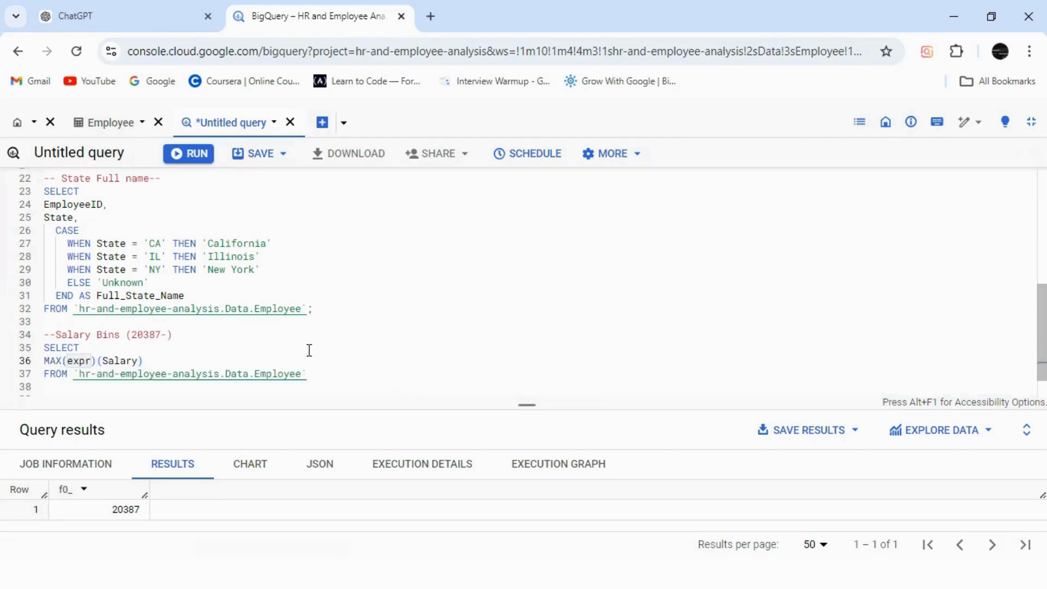
{"action": "left_click", "coordinate": [97, 361]}
{"action": "key", "text": "BackSpace"}
{"action": "key", "text": "BackSpace"}
{"action": "key", "text": "BackSpace"}
{"action": "key", "text": "BackSpace"}
{"action": "key", "text": "BackSpace"}
{"action": "key", "text": "BackSpace"}
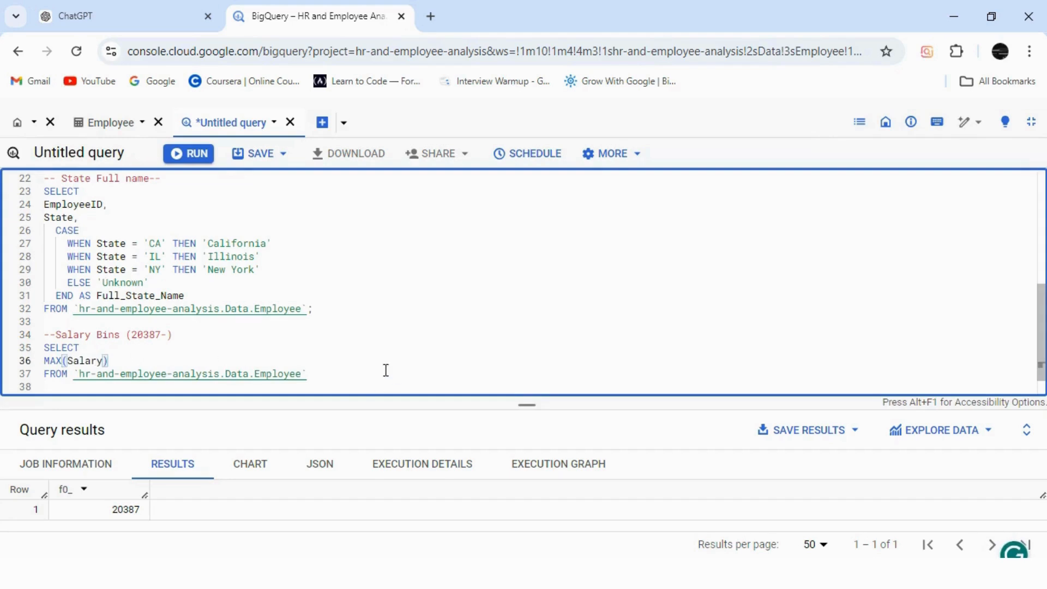
Run only the MAX(Salary) statement.
{"action": "left_click_drag", "start_coordinate": [111, 362], "coordinate": [47, 350]}
{"action": "left_click_drag", "start_coordinate": [314, 377], "coordinate": [46, 349]}
{"action": "left_click", "coordinate": [192, 159]}
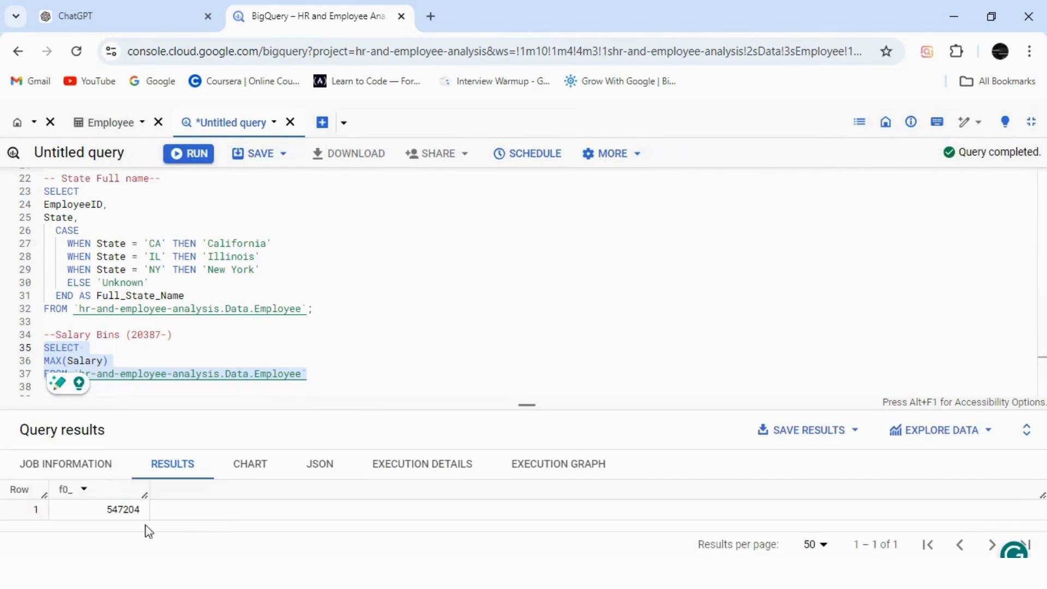
Complete the range in the Salary Bins comment with the maximum salary 547204.
{"action": "left_click", "coordinate": [169, 334]}
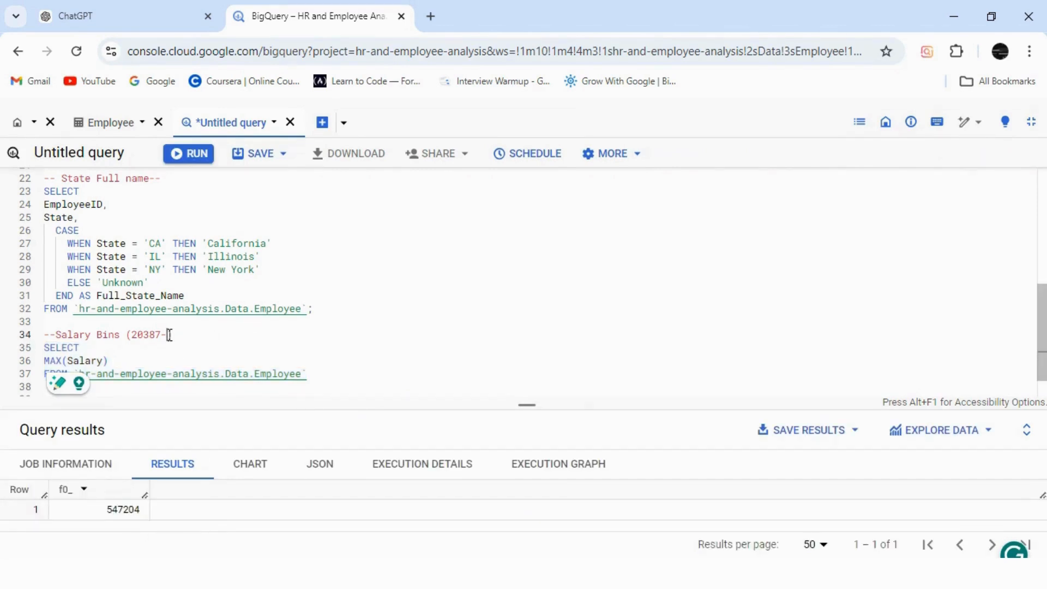
{"action": "type", "text": "54"}
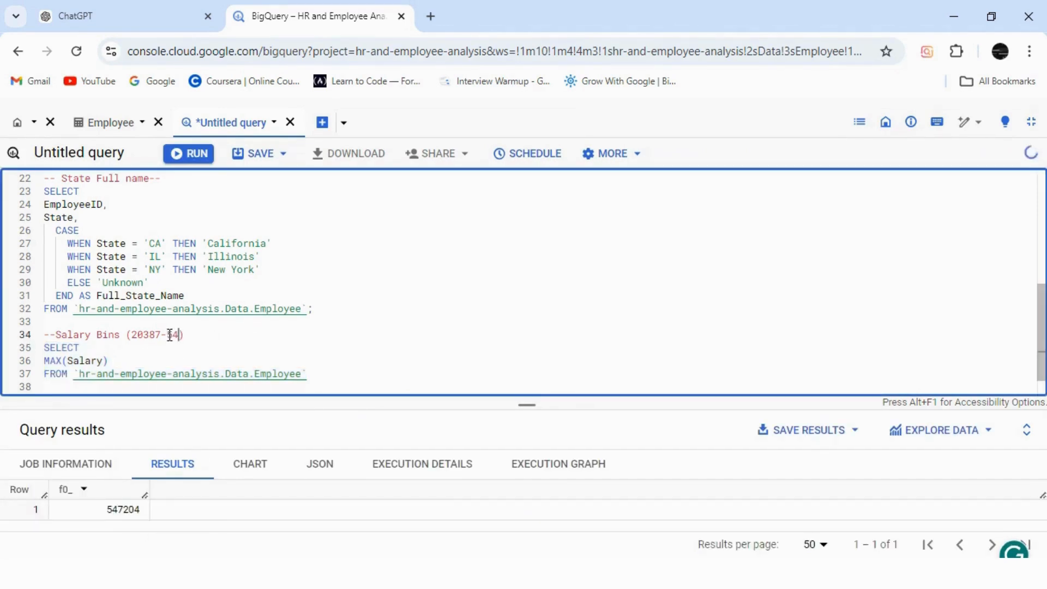
{"action": "type", "text": "72"}
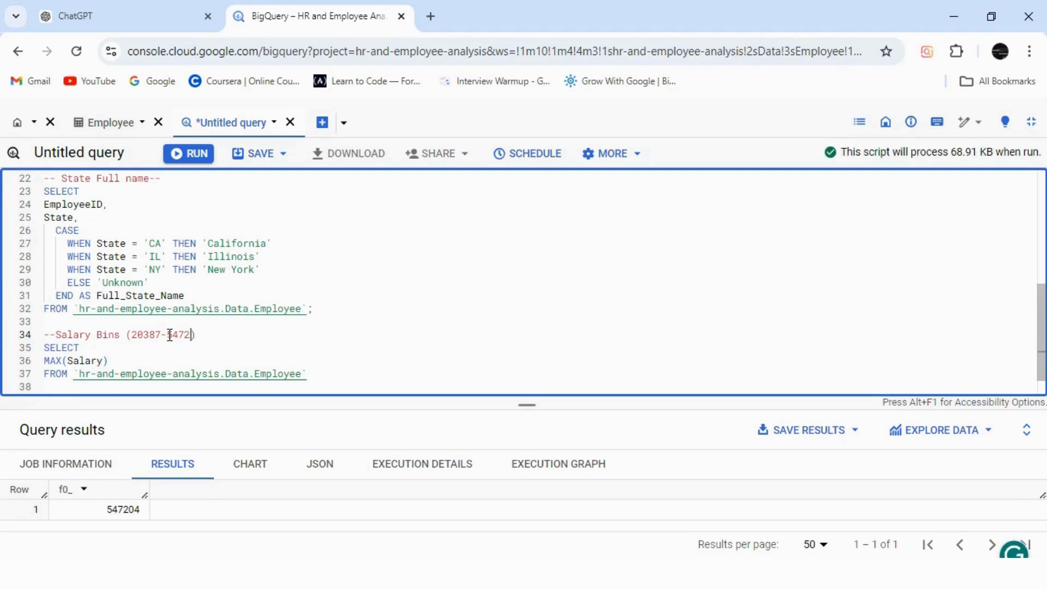
{"action": "type", "text": "04"}
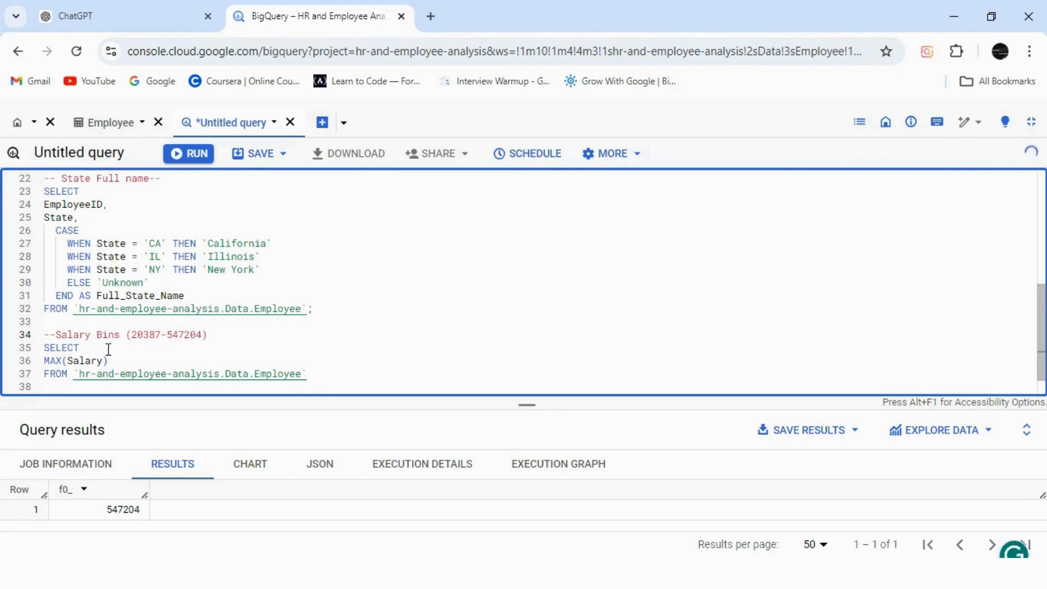
Replace MAX(Salary) with the plain columns EmployeeID and Salary on separate lines.
{"action": "double_click", "coordinate": [66, 363]}
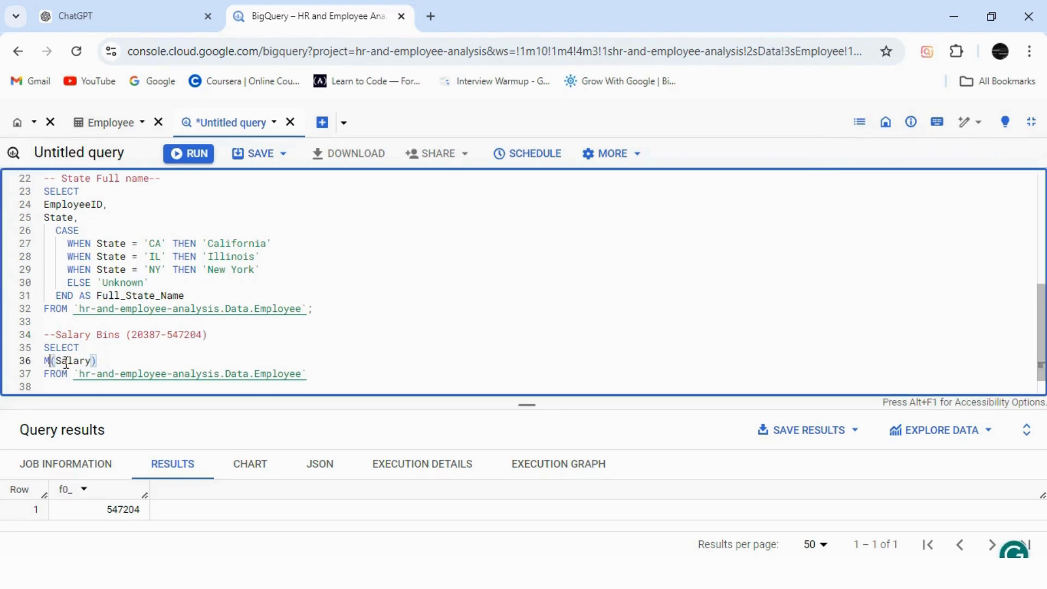
{"action": "key", "text": "BackSpace"}
{"action": "key", "text": "BackSpace"}
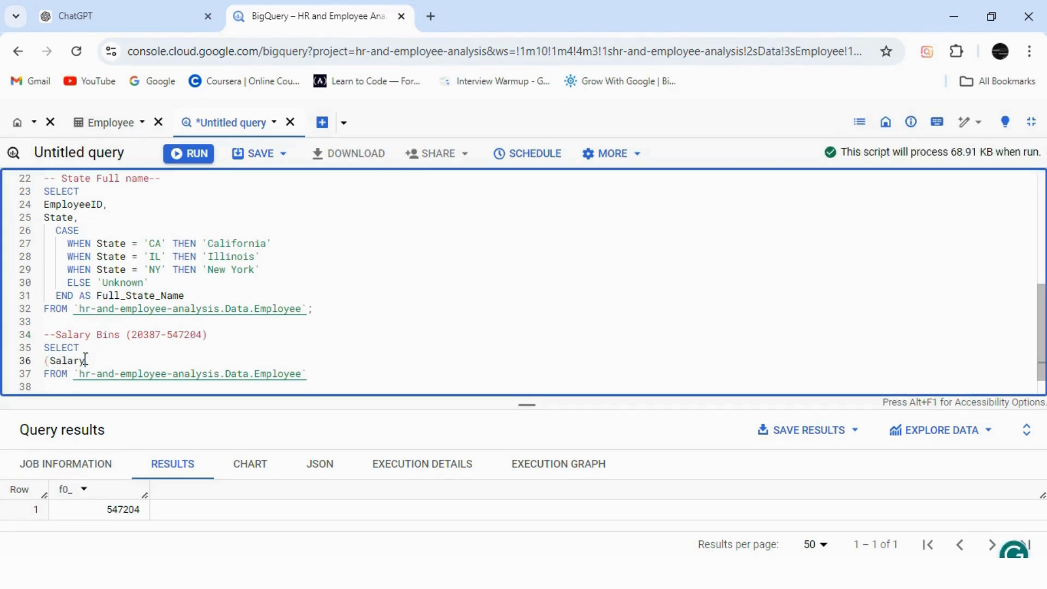
{"action": "left_click", "coordinate": [50, 361]}
{"action": "key", "text": "BackSpace"}
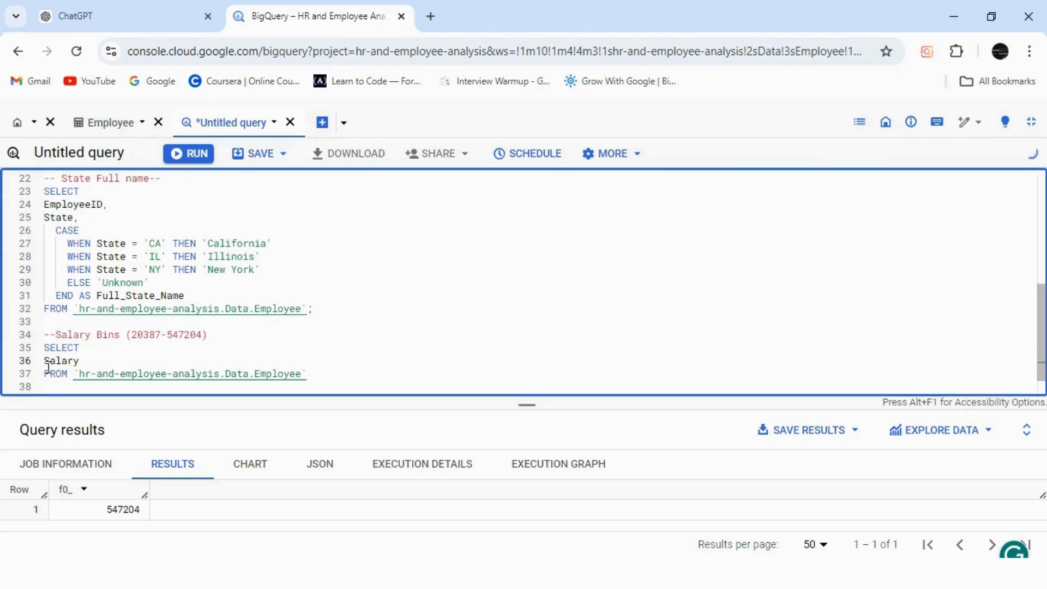
{"action": "type", "text": "EmployeeID,"}
{"action": "key", "text": "Return"}
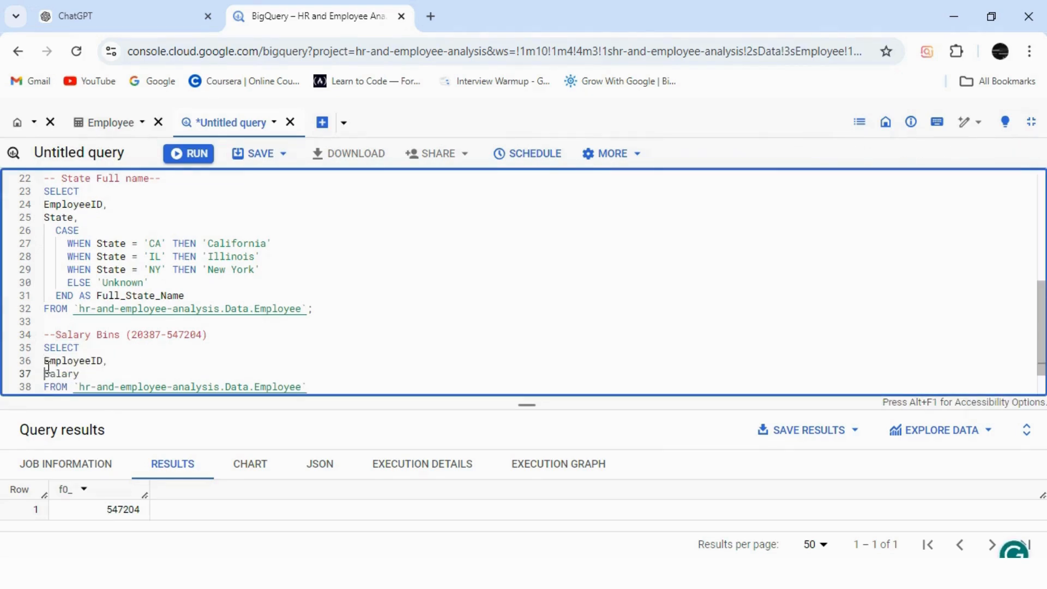
Add a comma after Salary in the Salary Bins query and insert an empty line before its FROM clause.
{"action": "left_click", "coordinate": [85, 374]}
{"action": "type", "text": ","}
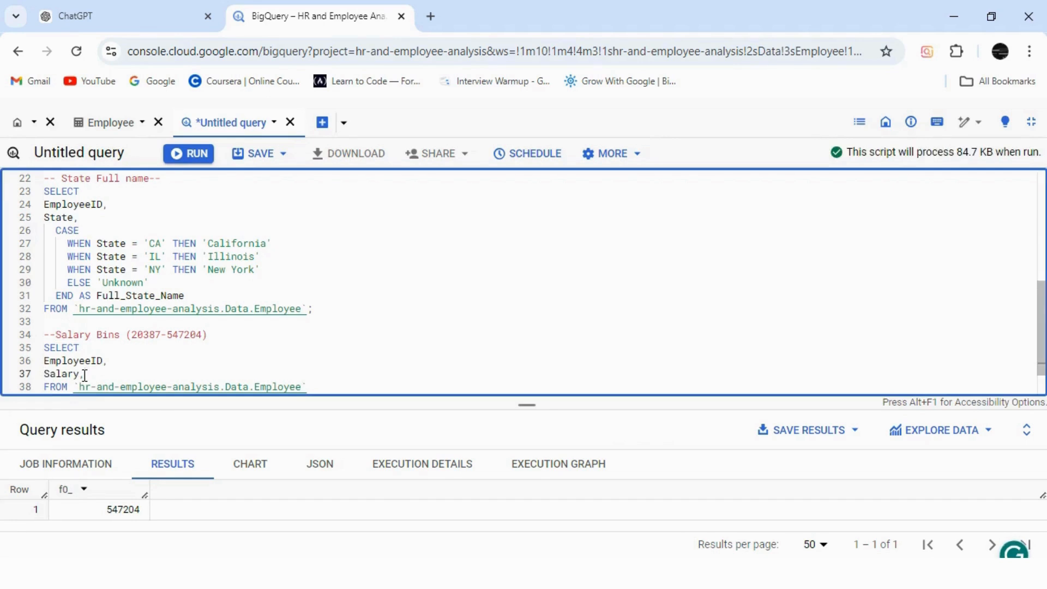
{"action": "key", "text": "Return"}
{"action": "scroll", "coordinate": [1041, 338], "scroll_direction": "down", "scroll_amount": 2}
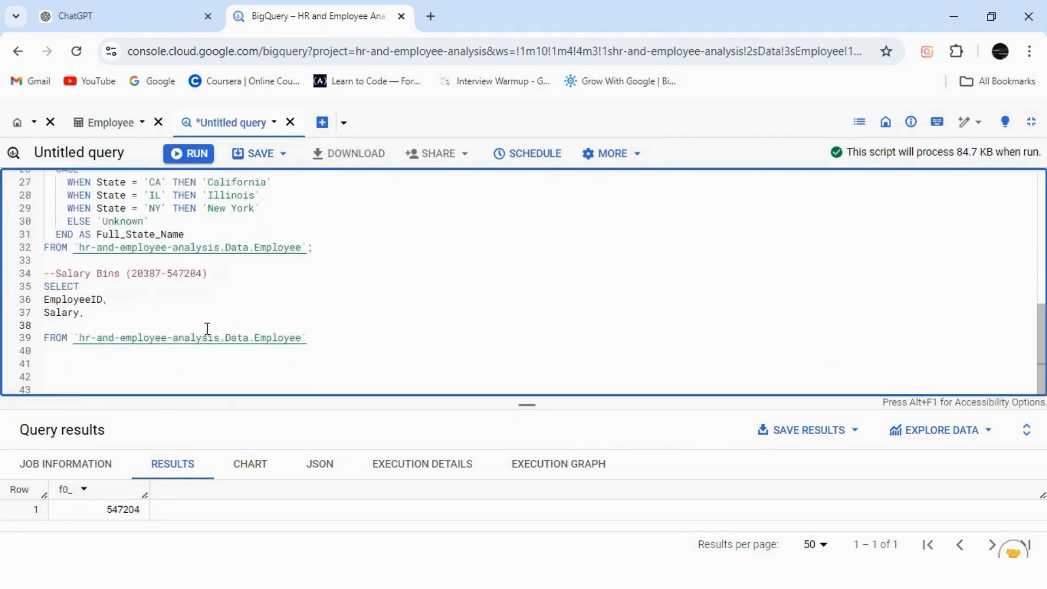
Copy the salary range from the Salary Bins comment, switch to ChatGPT and start a prompt requesting separate salary bins from the table, ending with "min salary is".
{"action": "left_click_drag", "start_coordinate": [131, 274], "coordinate": [204, 274]}
{"action": "key", "text": "ctrl+c"}
{"action": "left_click", "coordinate": [120, 16]}
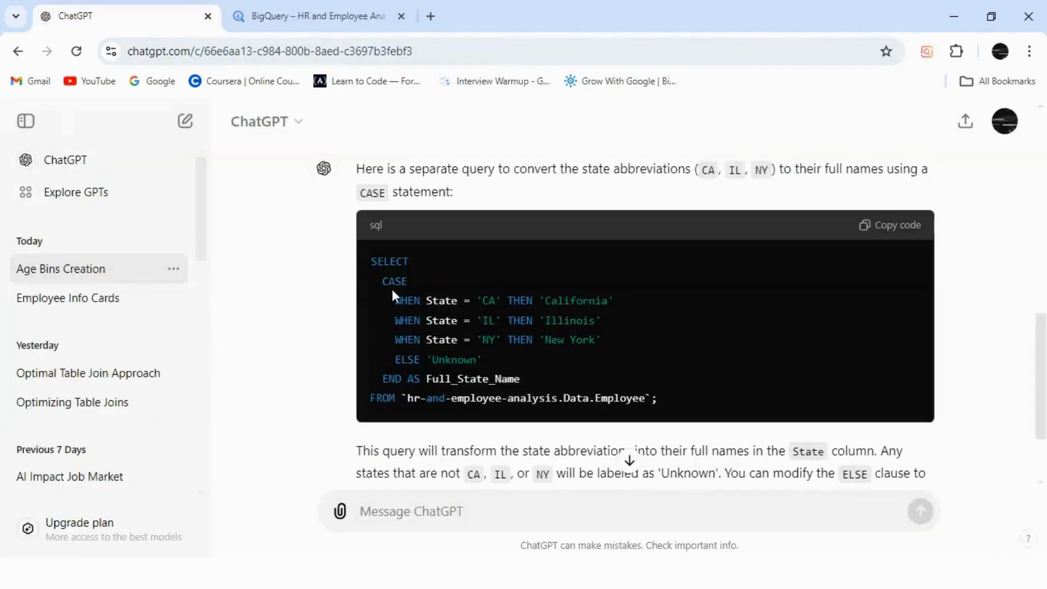
{"action": "left_click", "coordinate": [410, 517]}
{"action": "type", "text": "crete a"}
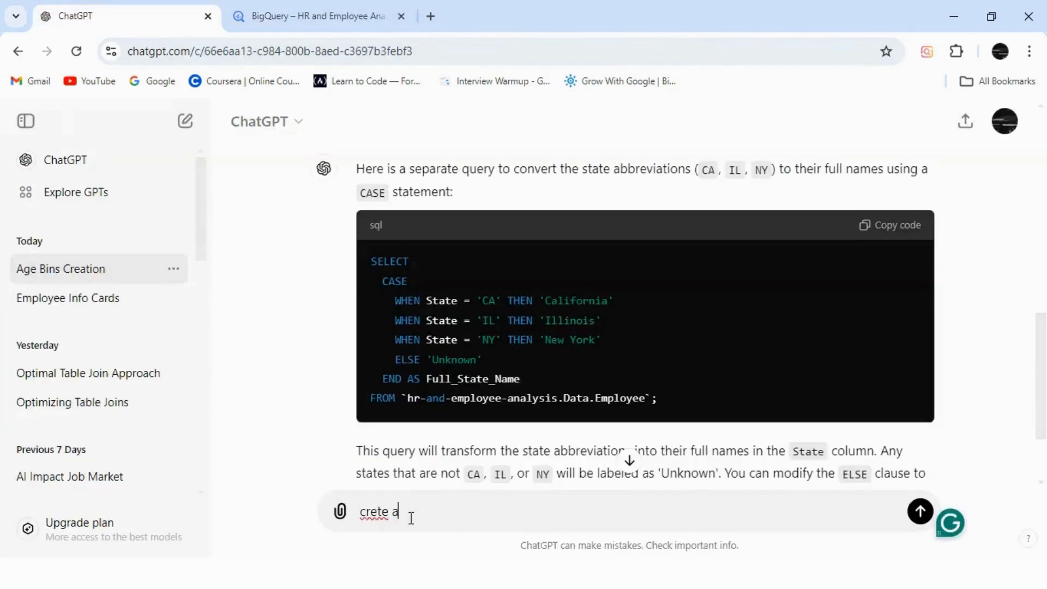
{"action": "type", "text": " seperte s"}
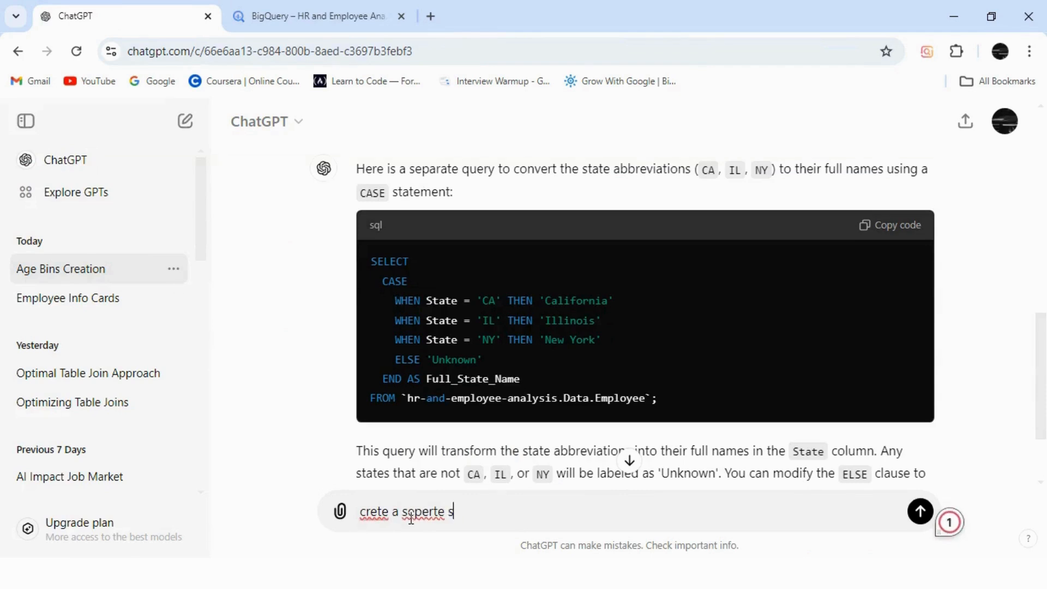
{"action": "type", "text": "alry bins by using my table"}
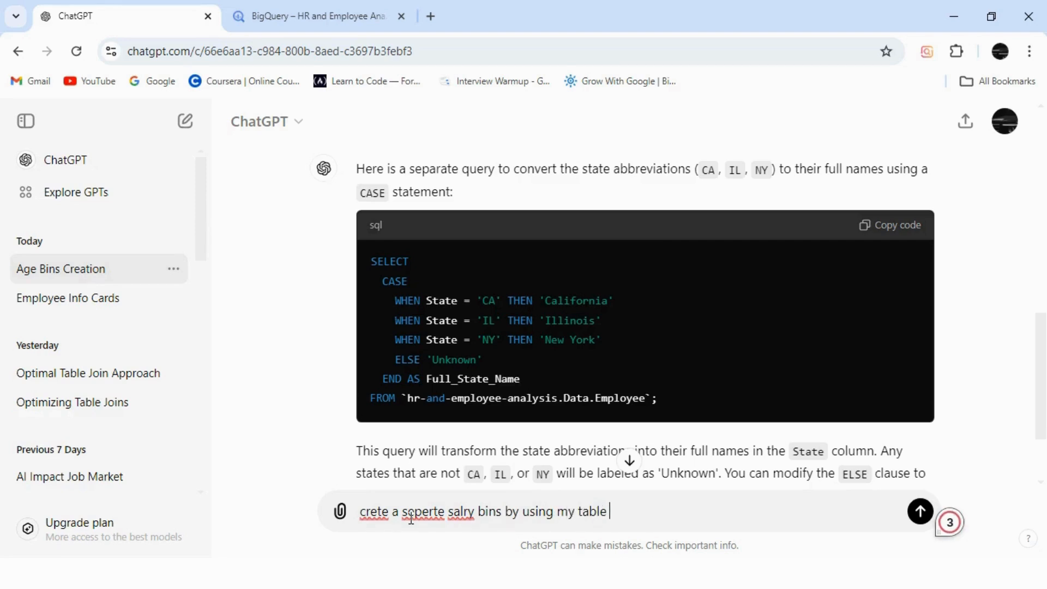
{"action": "type", "text": " wheree min salary"}
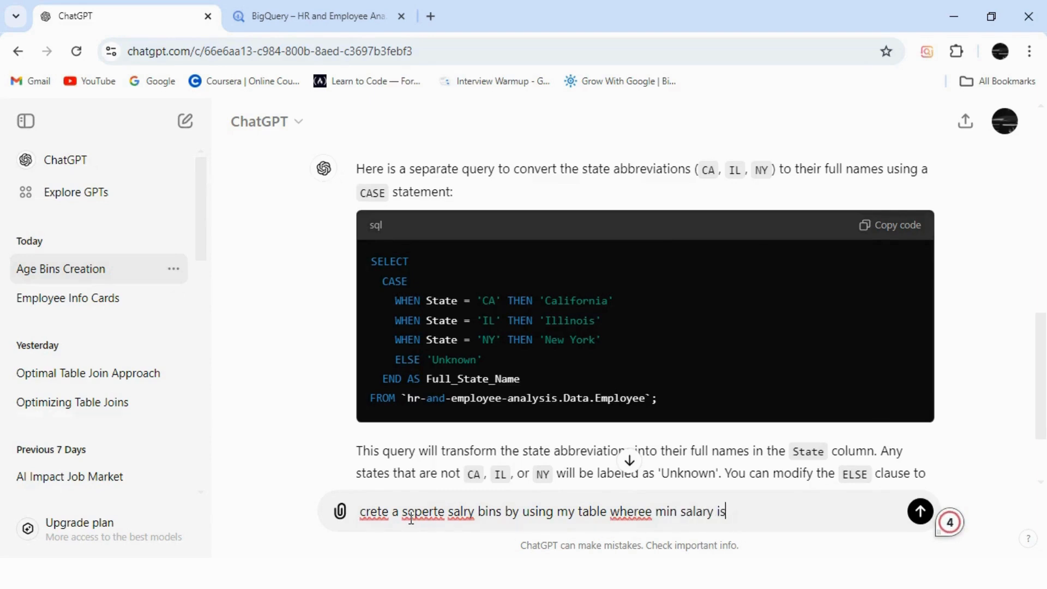
{"action": "type", "text": " is"}
Paste the copied range into the prompt and reword it to read "20387 and maximum is 547204".
{"action": "key", "text": "ctrl+v"}
{"action": "left_click", "coordinate": [771, 513]}
{"action": "key", "text": "BackSpace"}
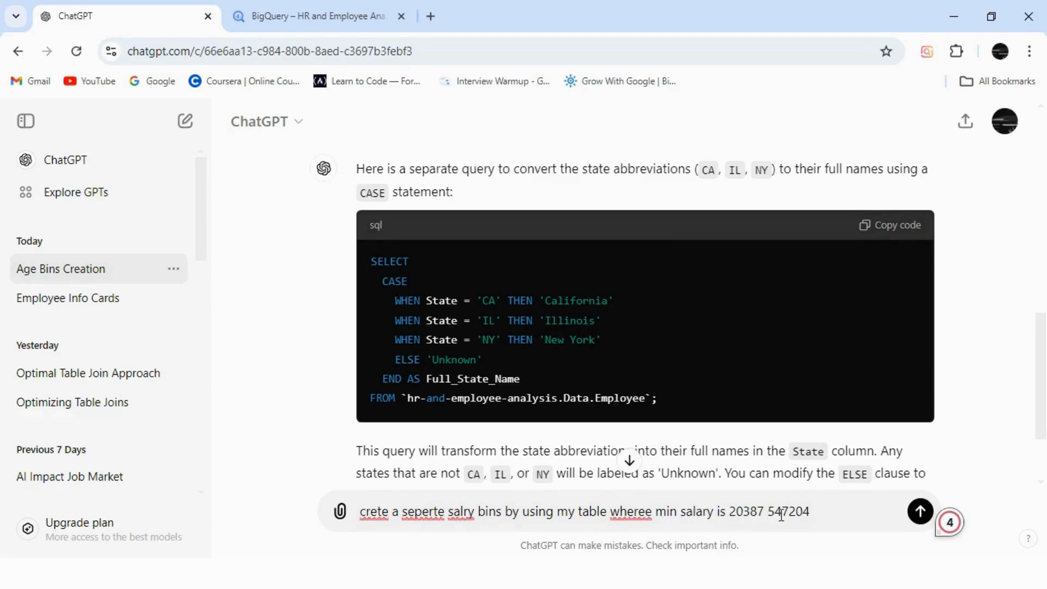
{"action": "type", "text": "and maximun"}
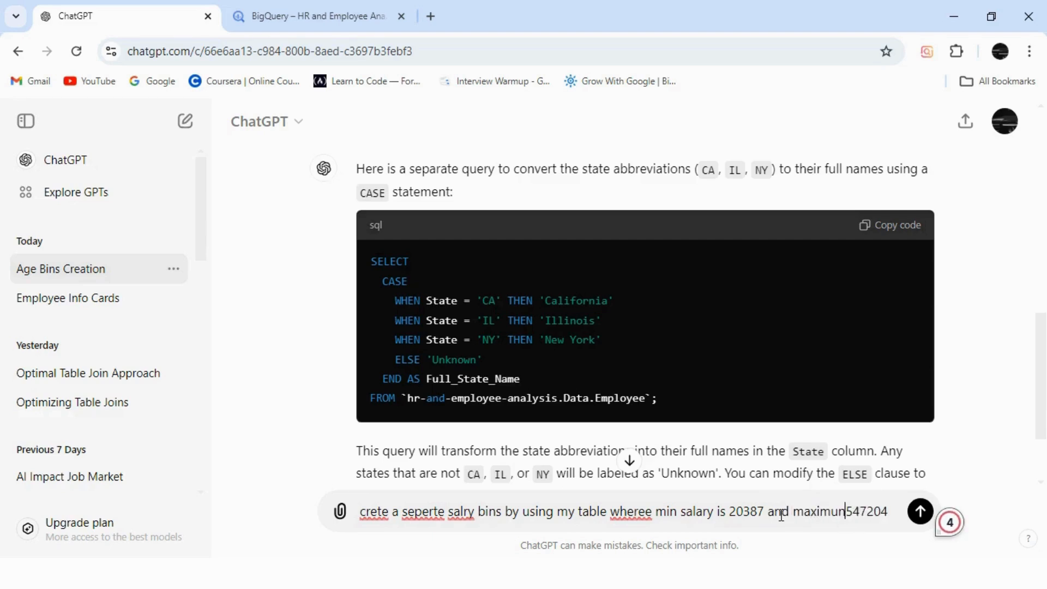
{"action": "key", "text": "BackSpace"}
{"action": "type", "text": "m is"}
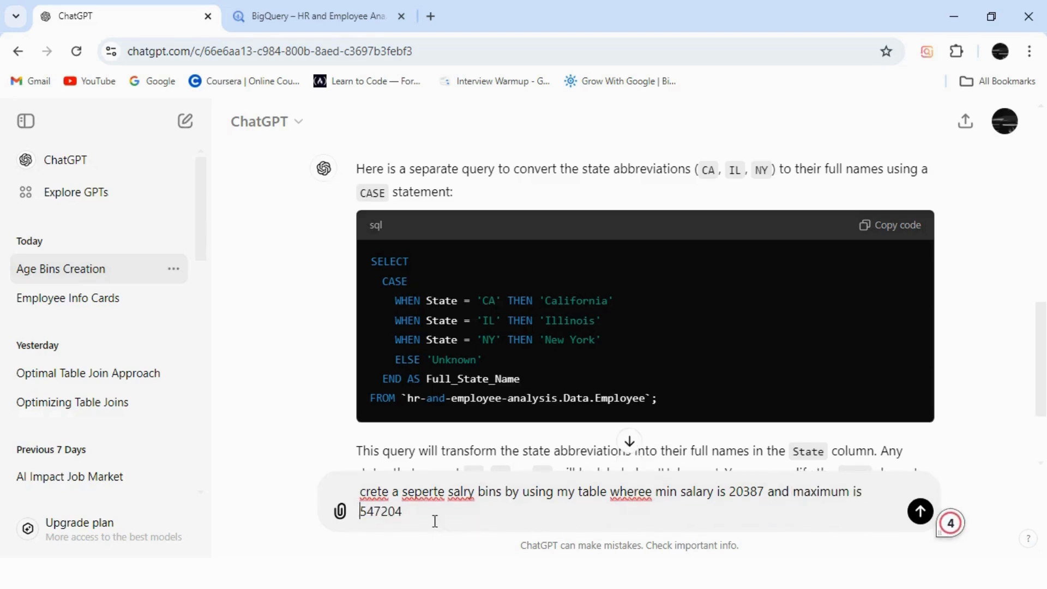
Correct the prompt's misspelled words to "create", "separate", "salary" and "where" using the spelling suggestions.
{"action": "left_click", "coordinate": [431, 521]}
{"action": "mouse_move", "coordinate": [376, 493]}
{"action": "left_click", "coordinate": [387, 370]}
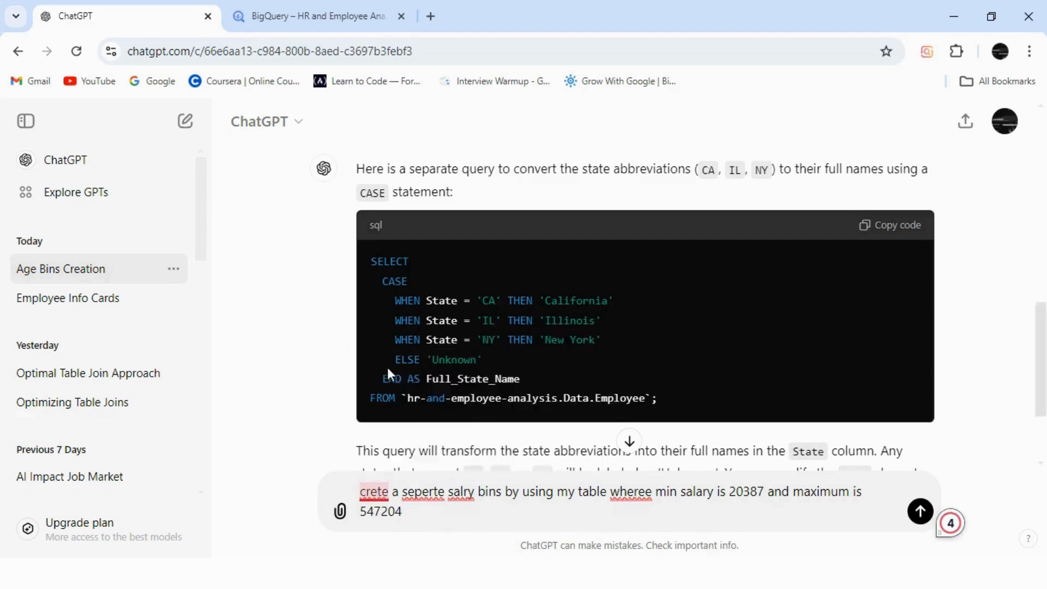
{"action": "mouse_move", "coordinate": [431, 493]}
{"action": "left_click", "coordinate": [437, 389]}
{"action": "mouse_move", "coordinate": [474, 494]}
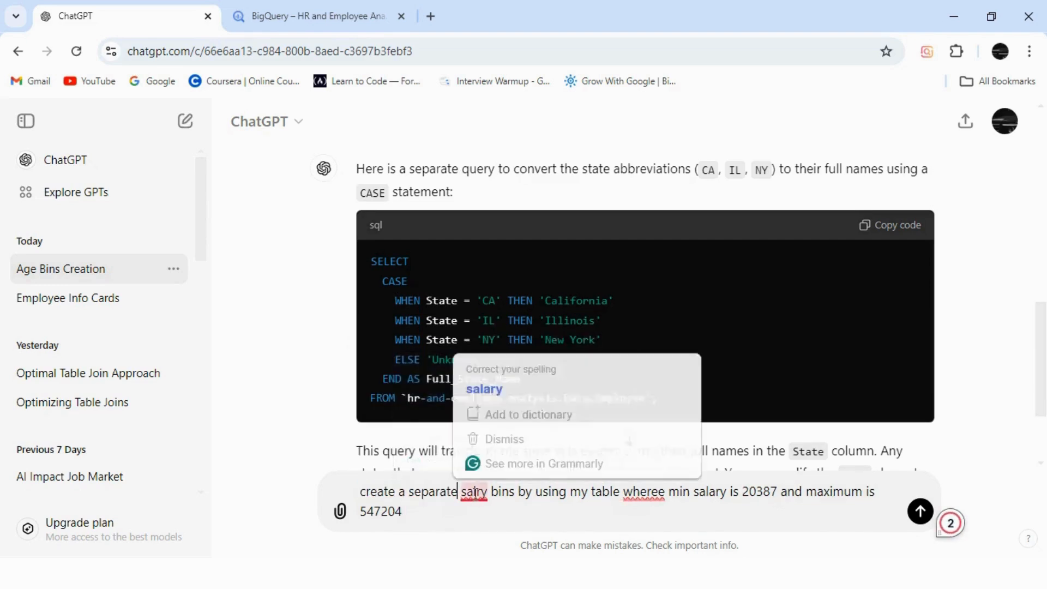
{"action": "left_click", "coordinate": [484, 390]}
{"action": "mouse_move", "coordinate": [647, 493]}
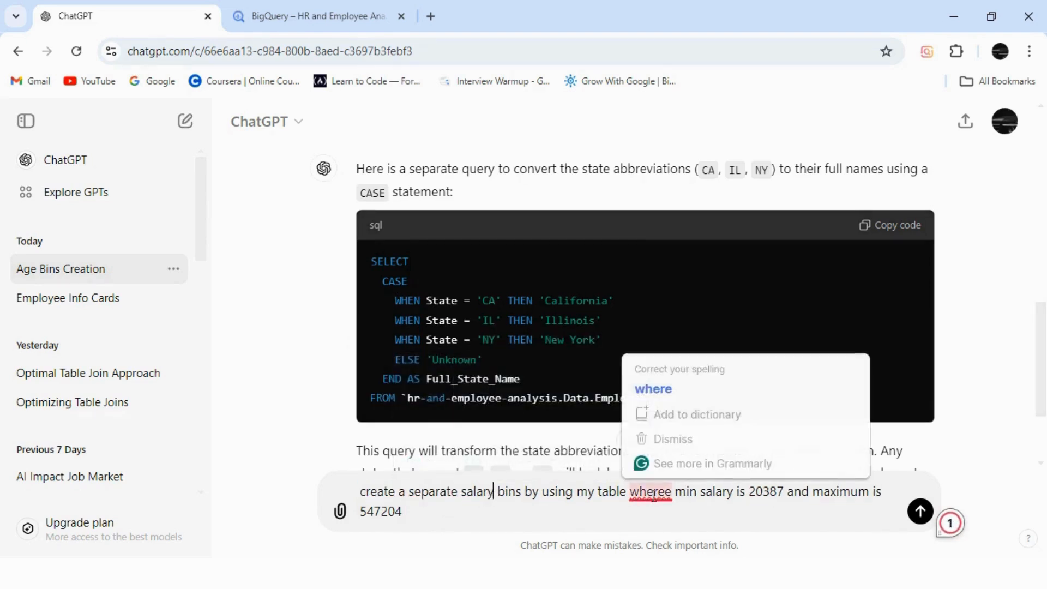
{"action": "left_click", "coordinate": [655, 389]}
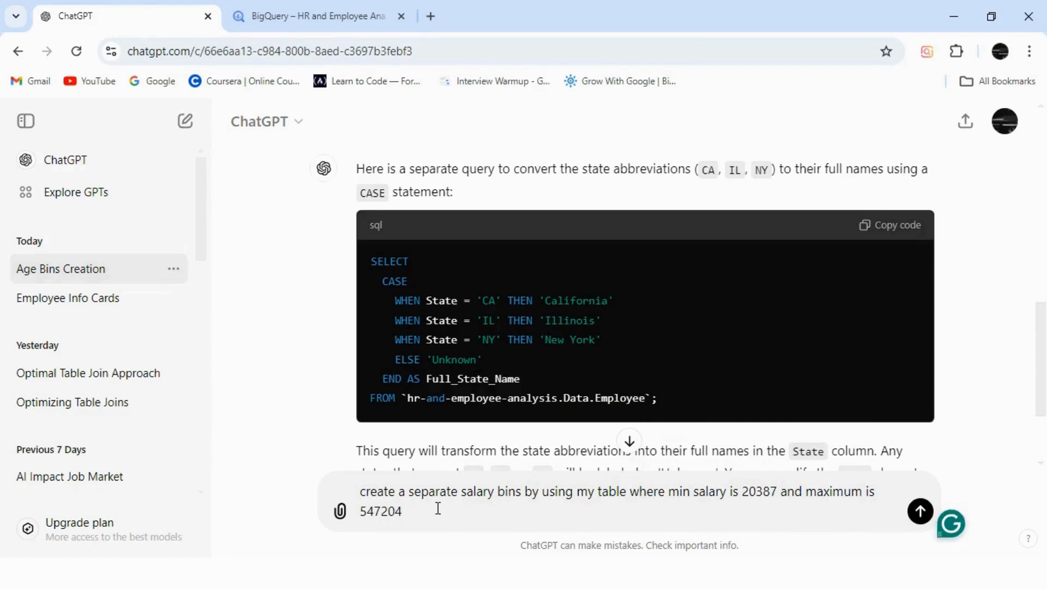
Append "by using Case Statement" to the prompt, with the spelling of "Statement" corrected.
{"action": "type", "text": "ete"}
{"action": "type", "text": " by usin"}
{"action": "type", "text": "g Case Statemnt"}
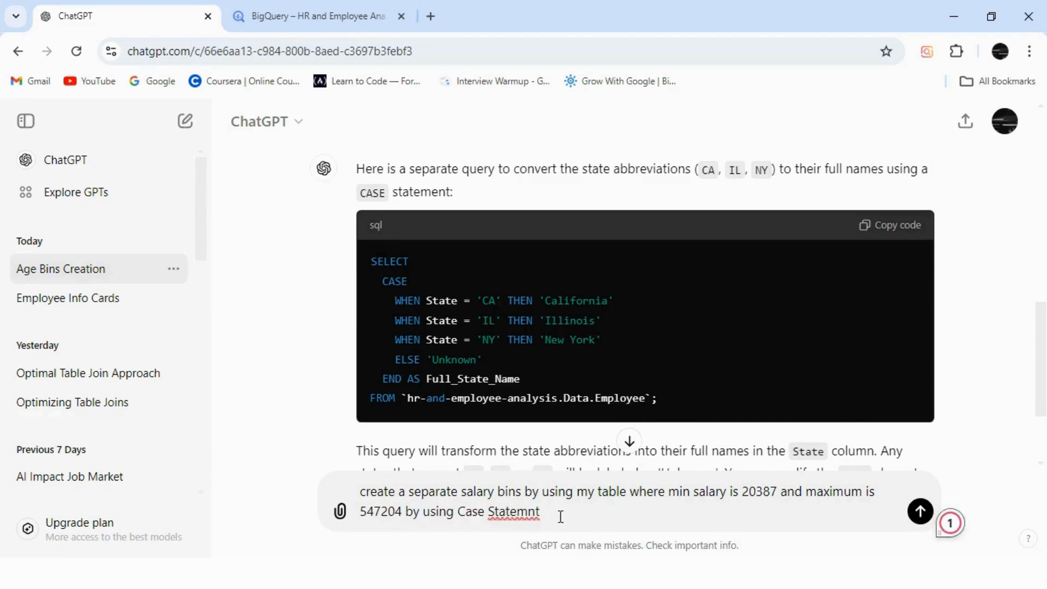
{"action": "right_click", "coordinate": [491, 512]}
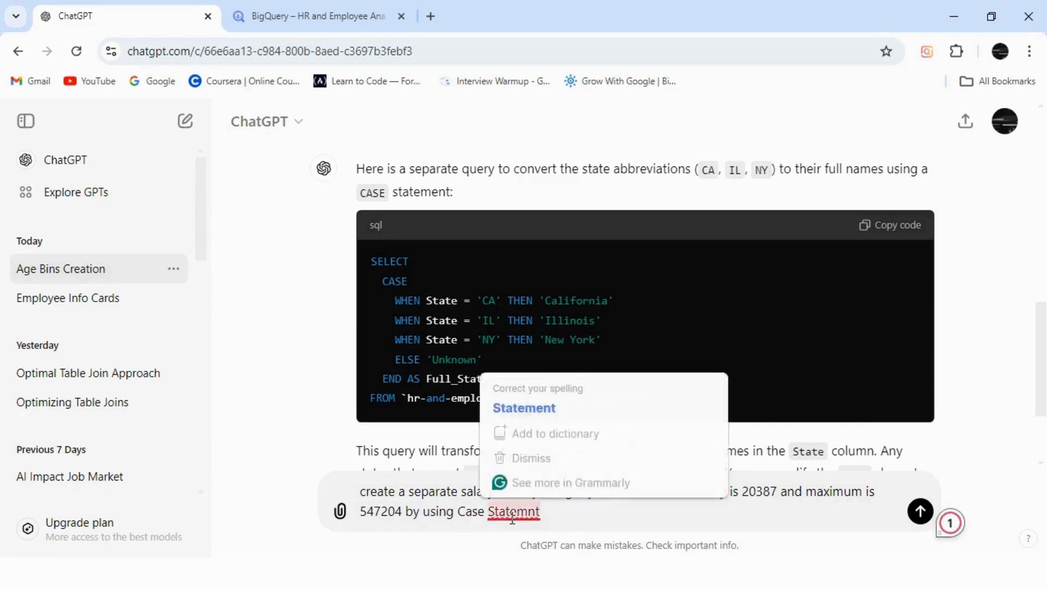
{"action": "left_click", "coordinate": [527, 412]}
Extend the prompt with a request to create 5 bins, ending with "5 bins where".
{"action": "type", "text": "and"}
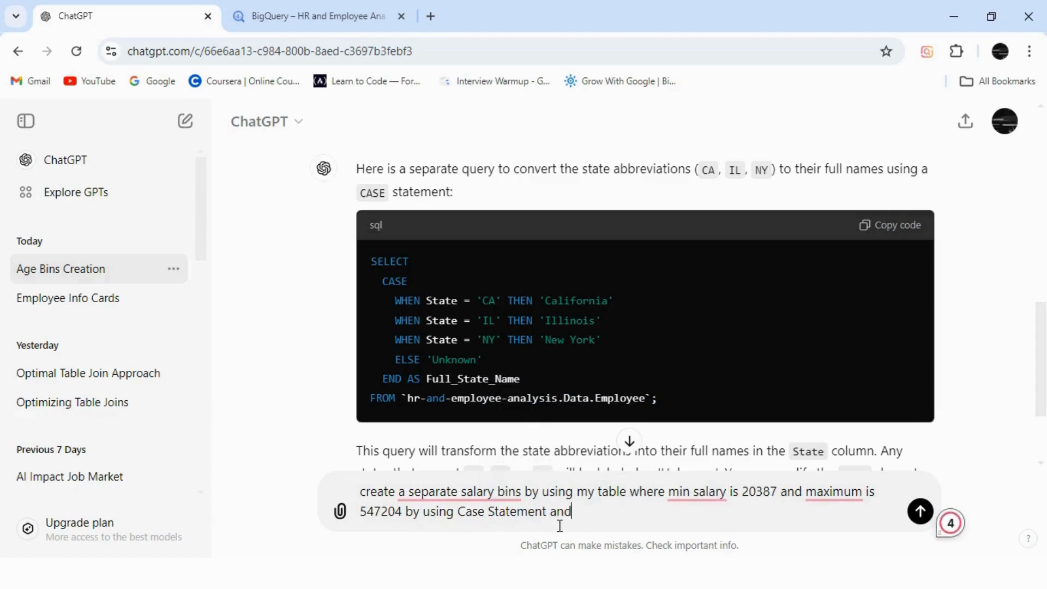
{"action": "type", "text": " cretae alteat"}
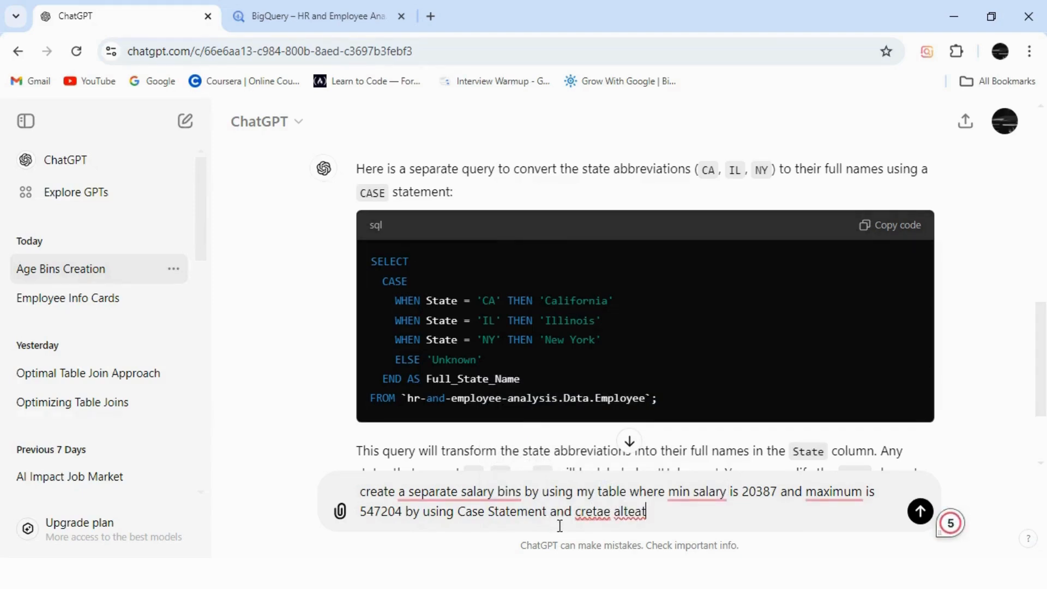
{"action": "key", "text": "BackSpace"}
{"action": "key", "text": "BackSpace"}
{"action": "key", "text": "BackSpace"}
{"action": "key", "text": "BackSpace"}
{"action": "key", "text": "BackSpace"}
{"action": "key", "text": "BackSpace"}
{"action": "type", "text": "crete 5 bins where 1st bin"}
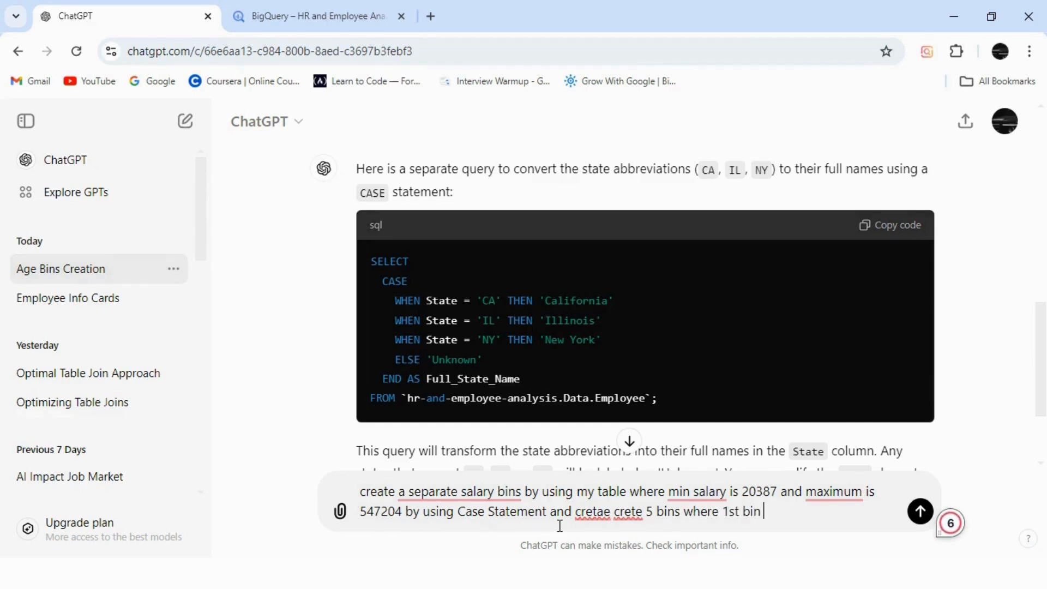
{"action": "type", "text": " is where salary is b"}
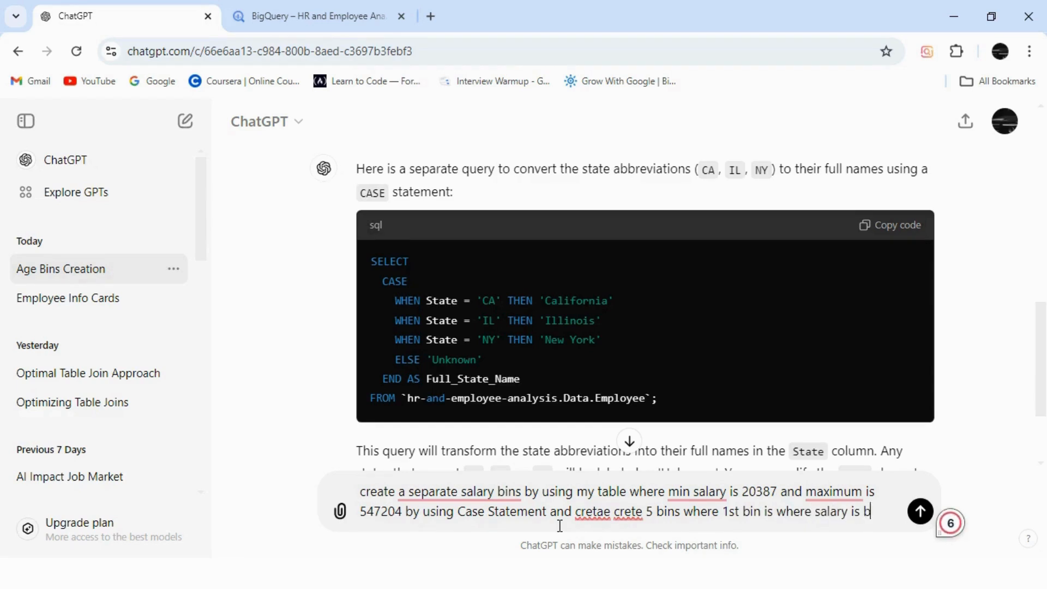
{"action": "type", "text": "etween"}
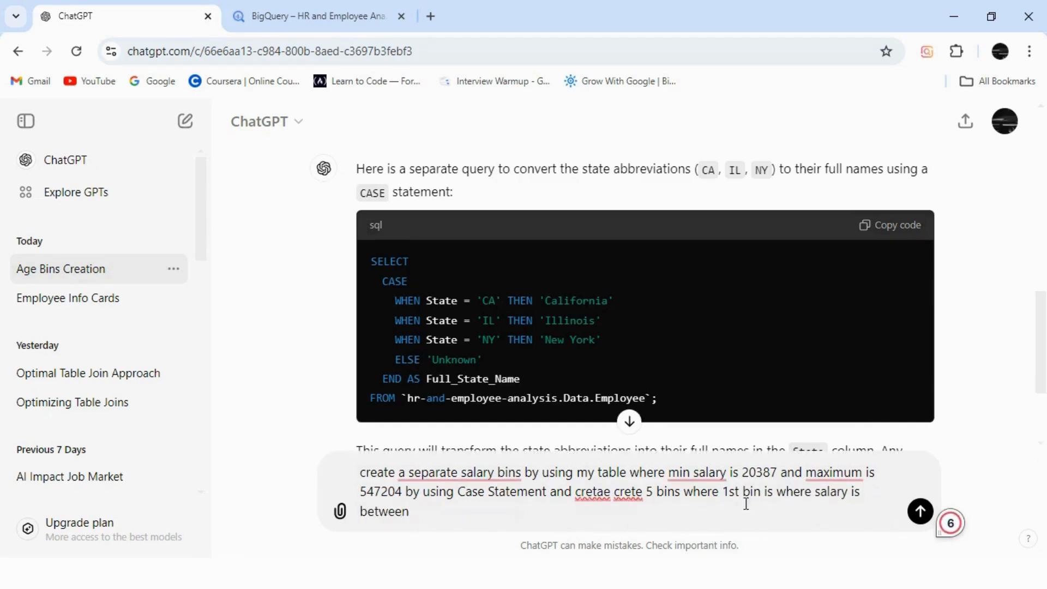
Describe the 1st bin in the prompt as salary between 20387 to 50000 then under 50k, and start a new line.
{"action": "left_click_drag", "start_coordinate": [743, 473], "coordinate": [784, 472]}
{"action": "key", "text": "ctrl+c"}
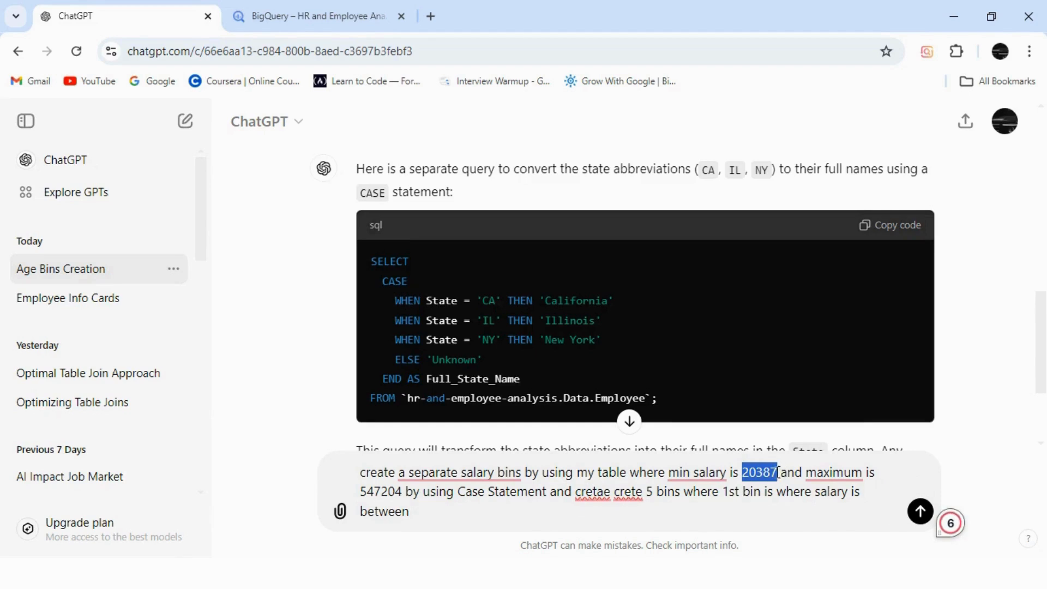
{"action": "left_click", "coordinate": [495, 522]}
{"action": "key", "text": "ctrl+v"}
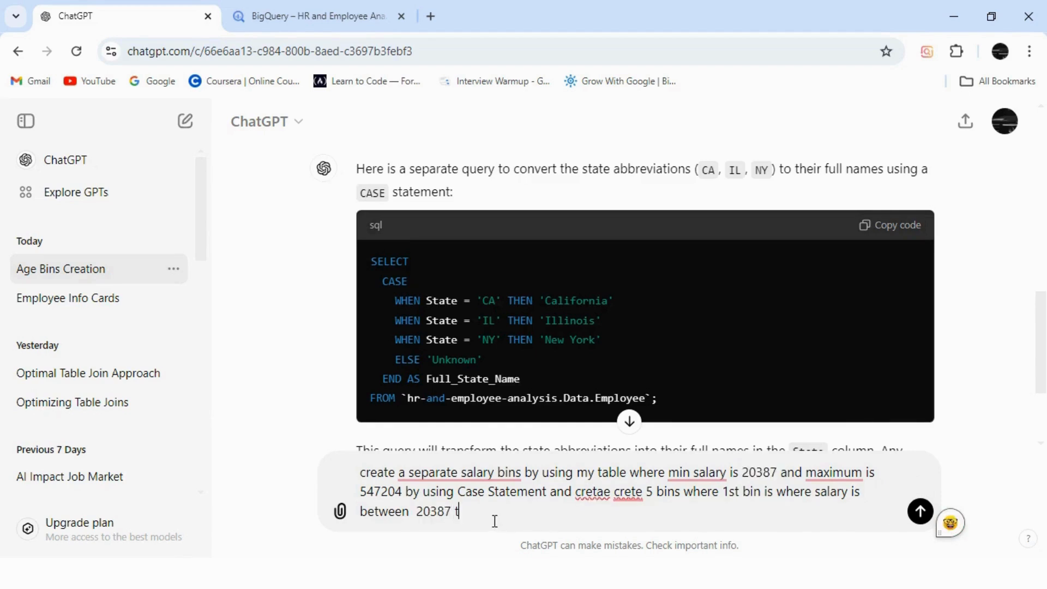
{"action": "type", "text": "to 50000 then un"}
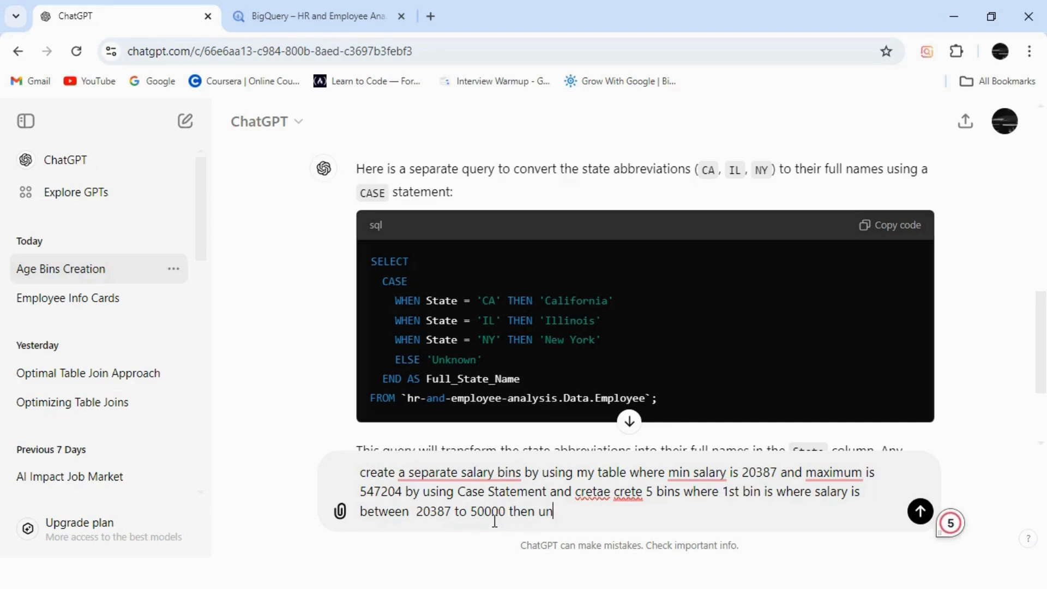
{"action": "type", "text": "50k"}
{"action": "key", "text": "shift+Return"}
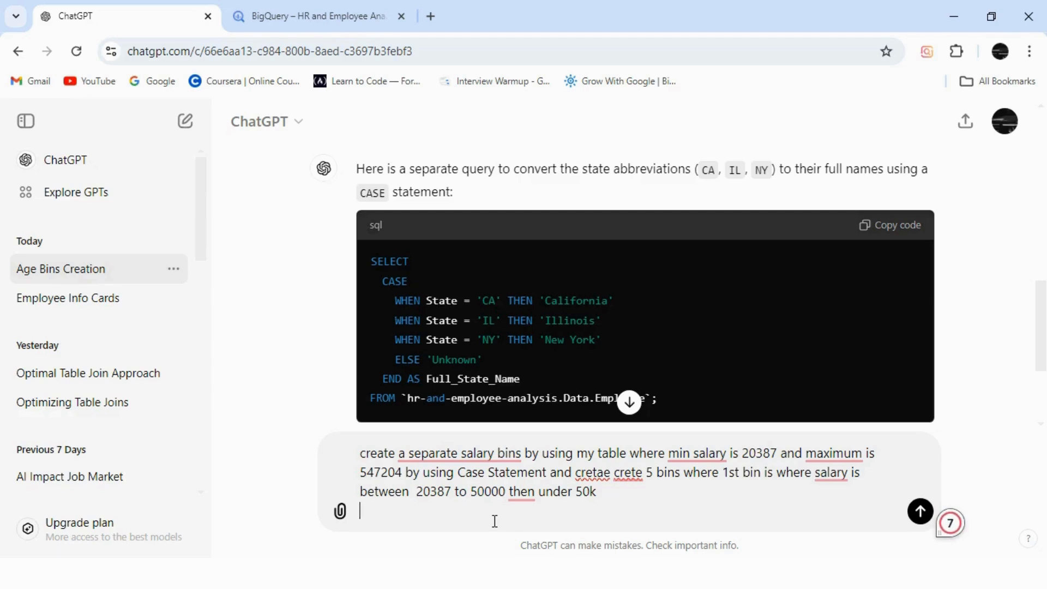
Request the same condition for the other 3 statements and a last bin for salary > 500000 as above 5lac, and send the prompt.
{"action": "type", "text": "same for oth"}
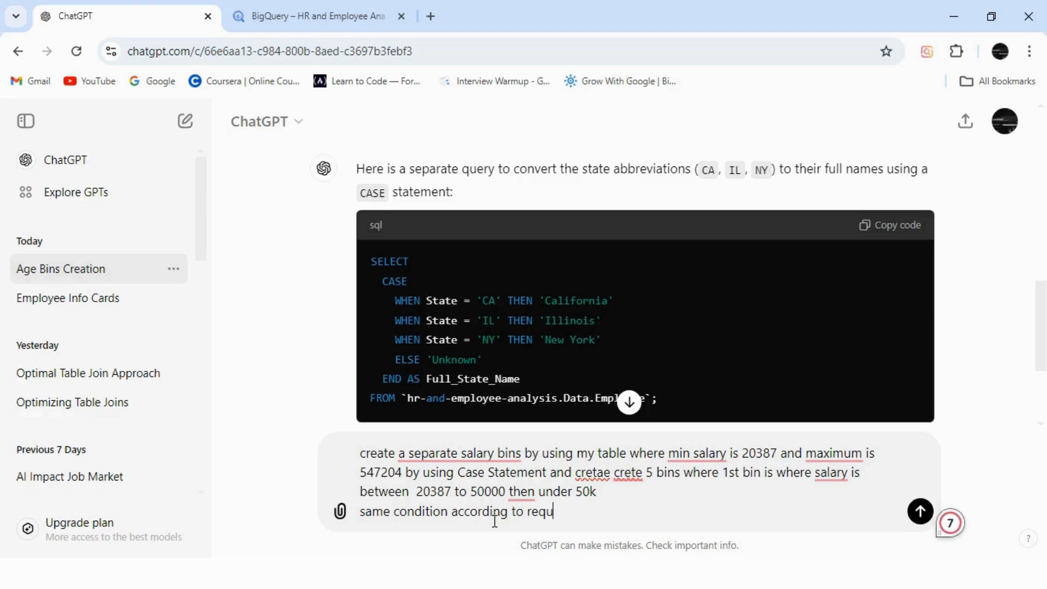
{"action": "type", "text": "mnt for other"}
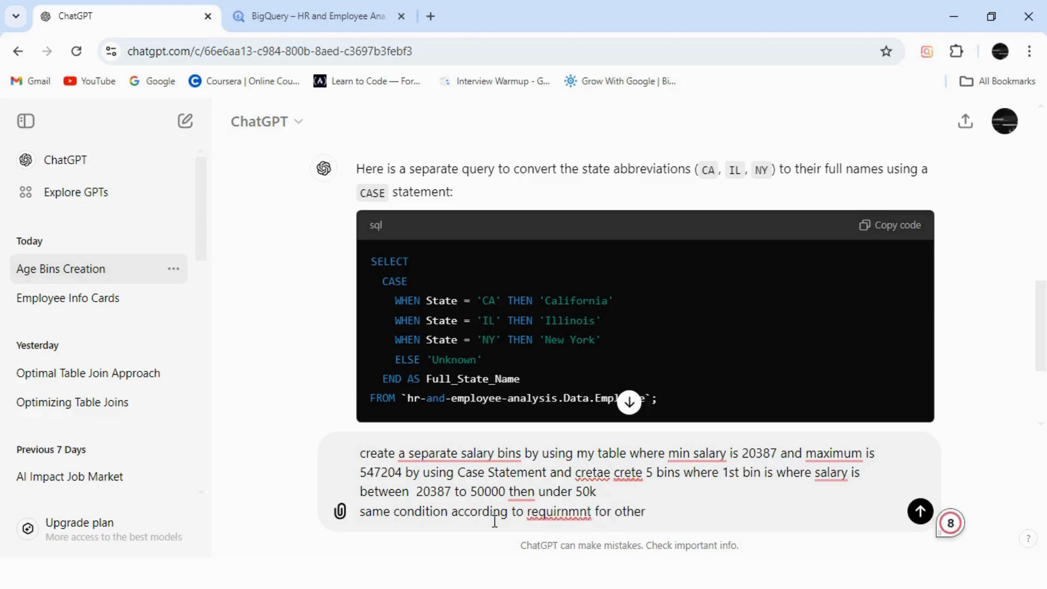
{"action": "type", "text": " 3 statemnt and in la"}
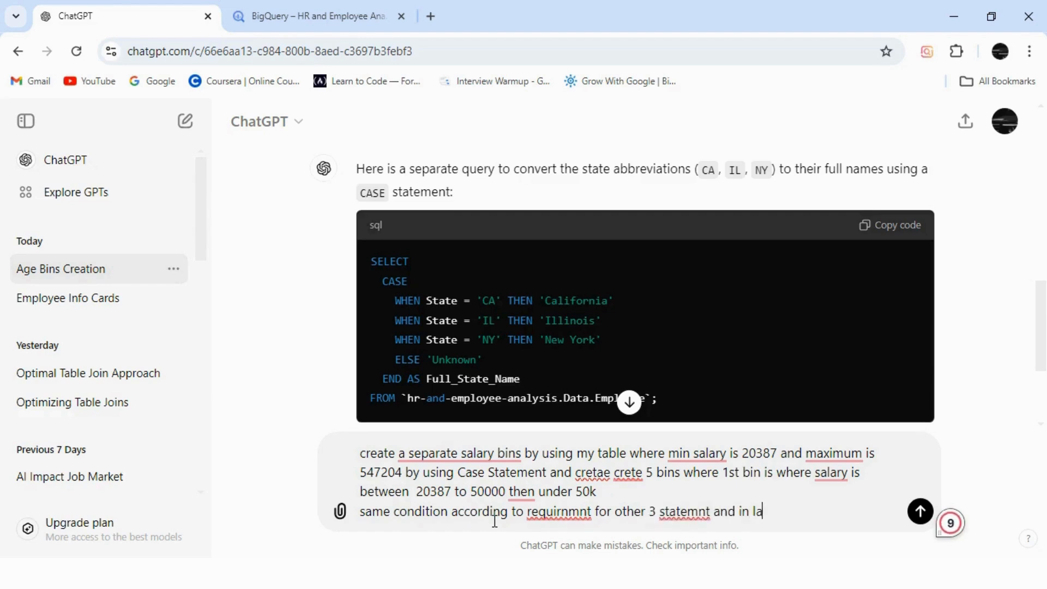
{"action": "type", "text": "st one"}
{"action": "key", "text": "shift+Return"}
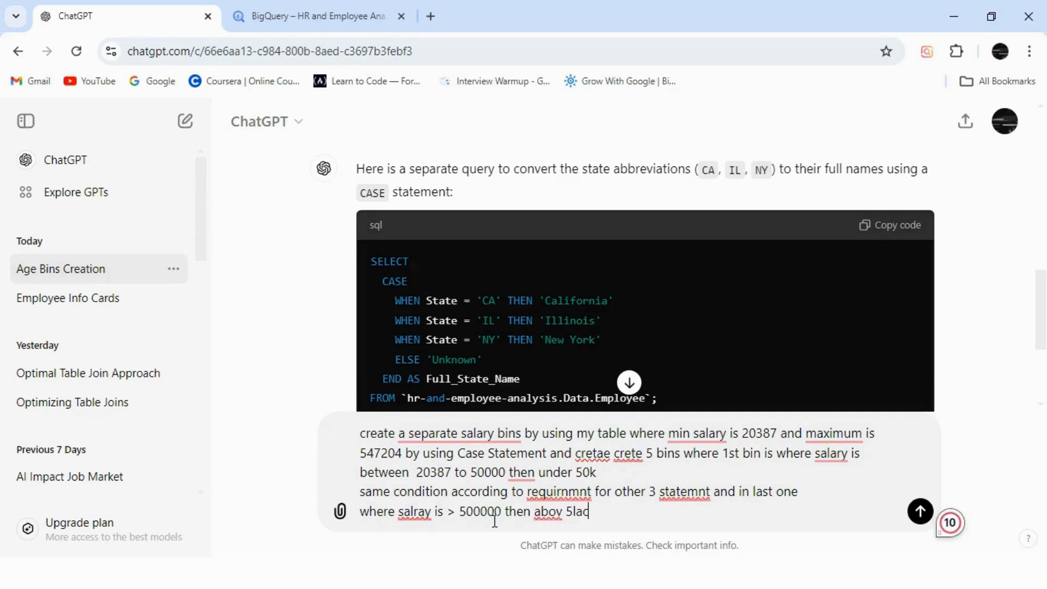
{"action": "key", "text": "Return"}
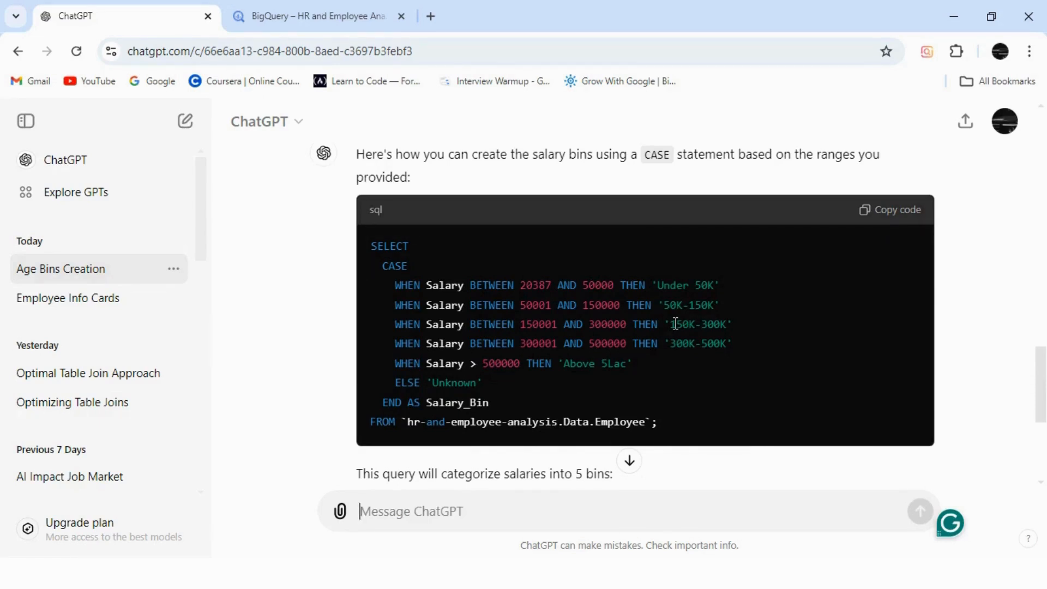
Copy the generated salary bins SQL and paste it into the empty line below Salary in the BigQuery query.
{"action": "left_click", "coordinate": [886, 210]}
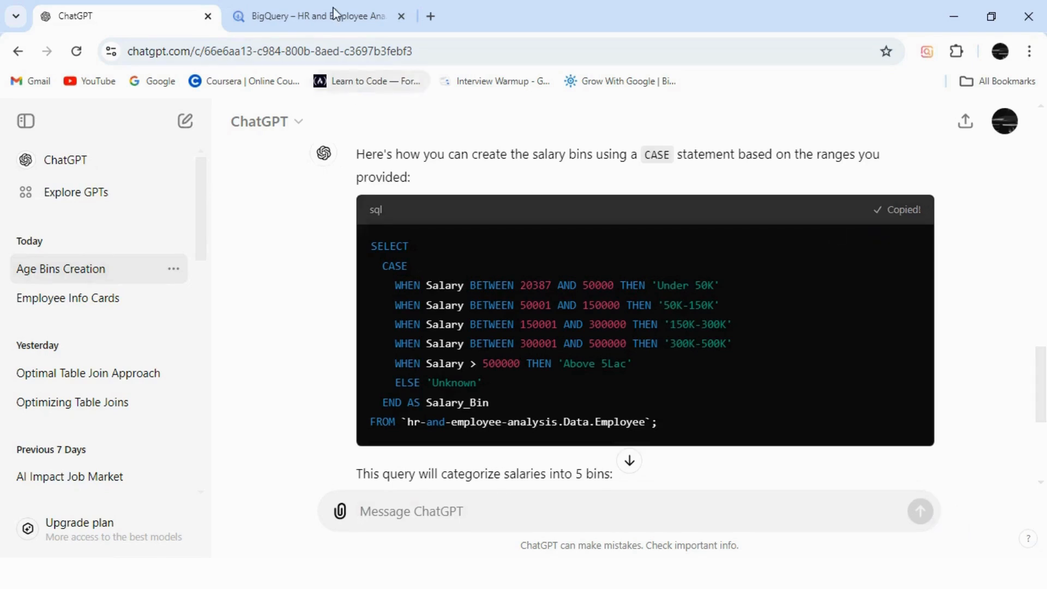
{"action": "left_click", "coordinate": [327, 16]}
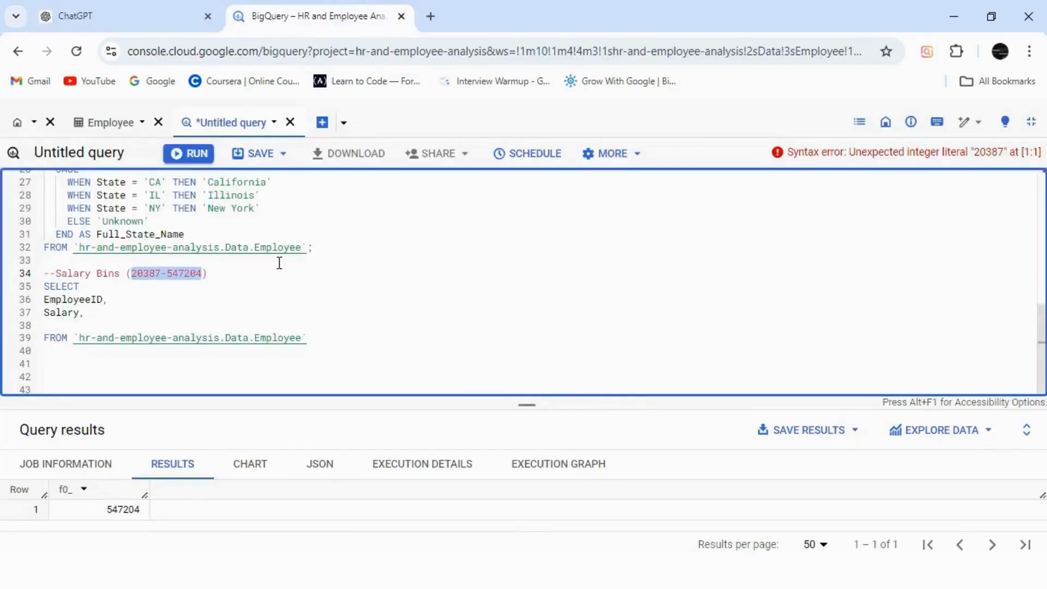
{"action": "left_click", "coordinate": [65, 324]}
{"action": "type", "text": "SELECT   CASE     WHEN Salary BETWEEN 20387 AND 50000 THEN 'Under 50K'     WHEN Salary BETWEEN 50001 AND 150000 THEN '50K-150K'     WHEN Salary BETWEEN 150001 AND 300000 THEN '150K-300K'     WHEN Salary BETWEEN 300001 AND 500000 THEN '300K-500K'     WHEN Salary > 500000 THEN 'Above 5Lac'     ELSE 'Unknown'   END AS Salary_Bin FROM `hr-and-employee-analysis.Data.Employee`;"}
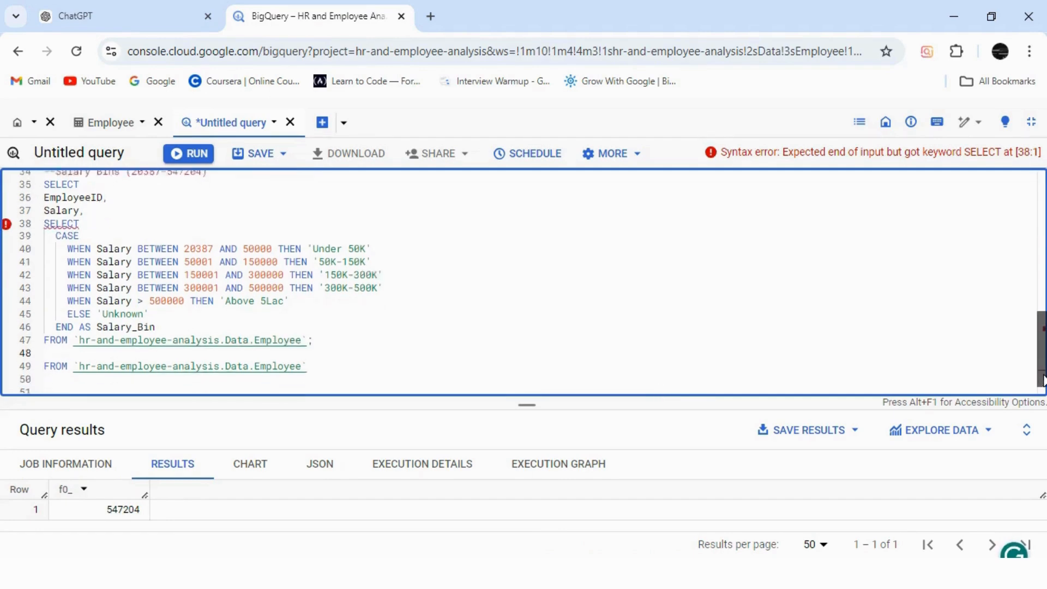
Delete the leftover duplicate FROM line below the pasted CASE query.
{"action": "scroll", "coordinate": [1040, 376], "scroll_direction": "down", "scroll_amount": 1}
{"action": "scroll", "coordinate": [1042, 379], "scroll_direction": "down", "scroll_amount": 1}
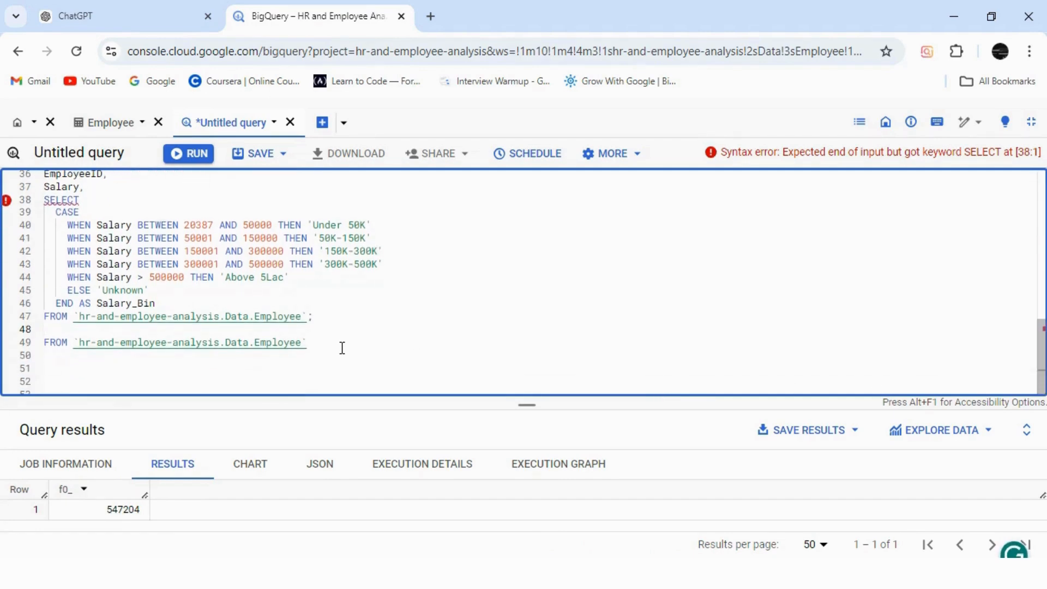
{"action": "left_click_drag", "start_coordinate": [342, 348], "coordinate": [45, 331]}
{"action": "key", "text": "BackSpace"}
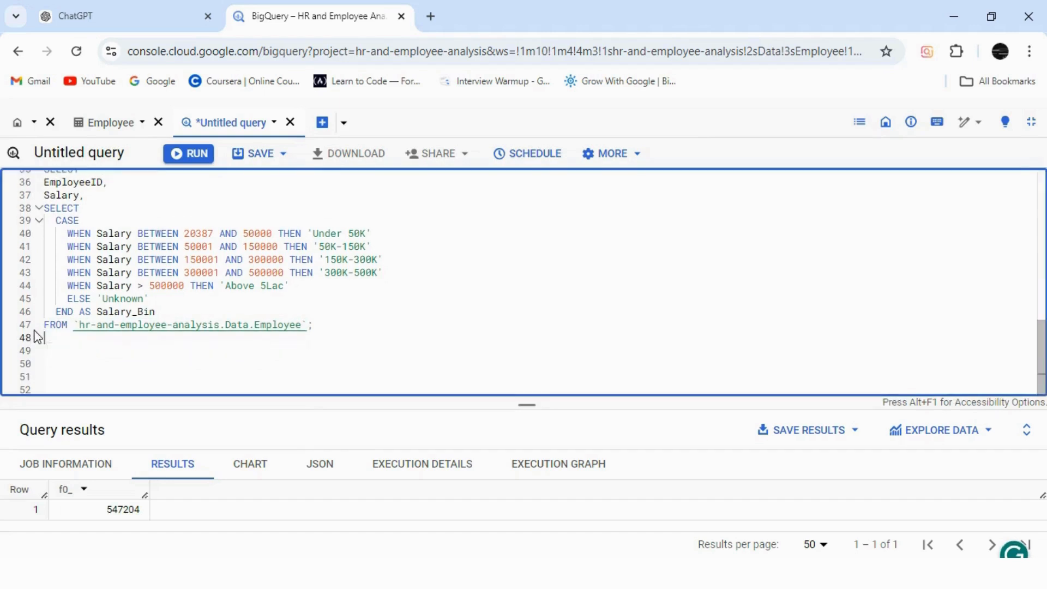
Delete the duplicate SELECT line between Salary and the CASE statement in the salary bins query.
{"action": "scroll", "coordinate": [363, 281], "scroll_direction": "up", "scroll_amount": 2}
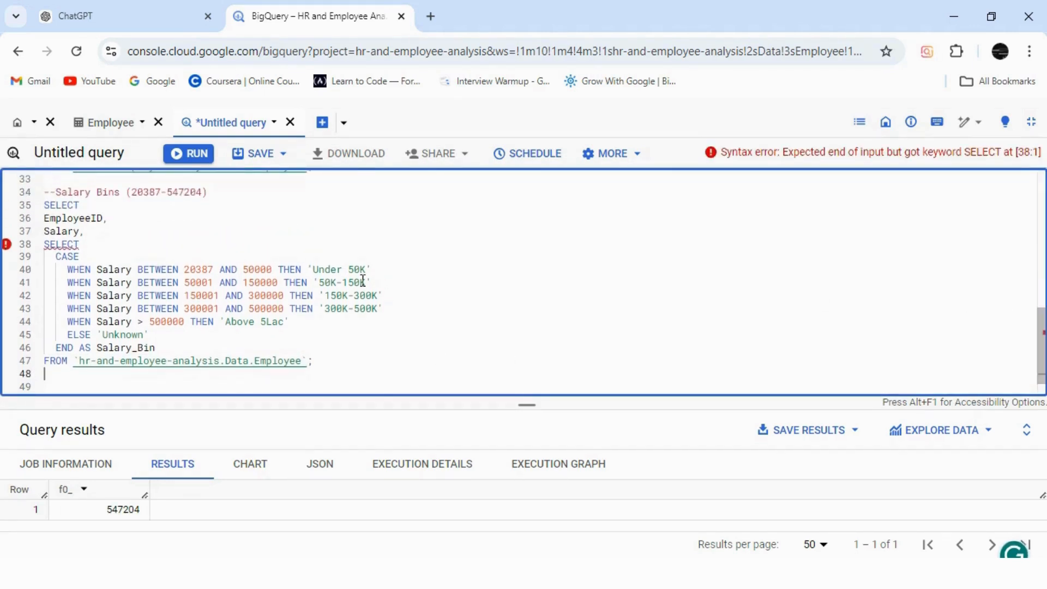
{"action": "left_click_drag", "start_coordinate": [84, 244], "coordinate": [45, 244]}
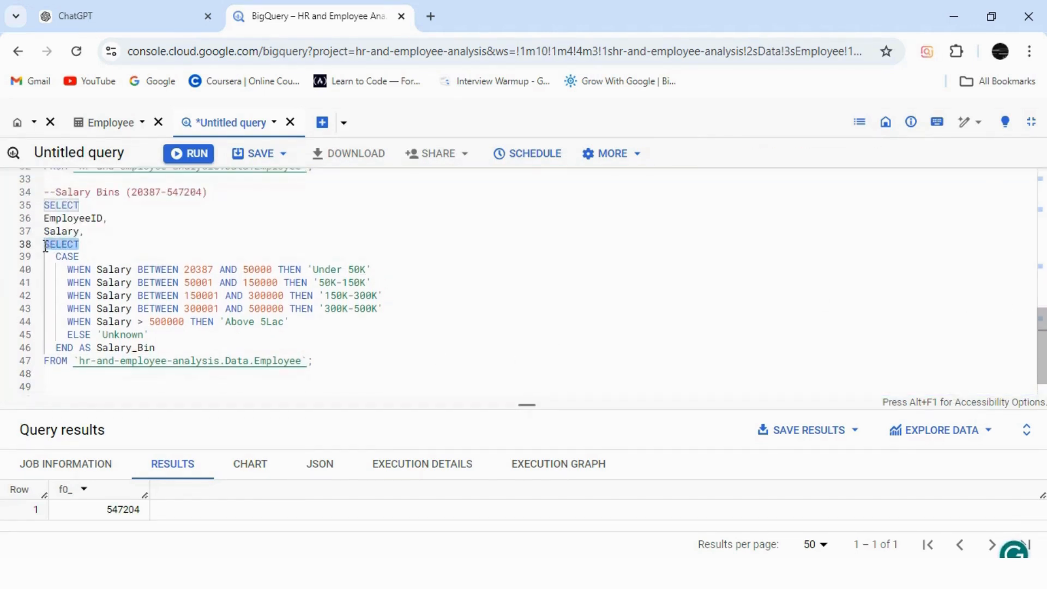
{"action": "key", "text": "BackSpace"}
{"action": "key", "text": "BackSpace"}
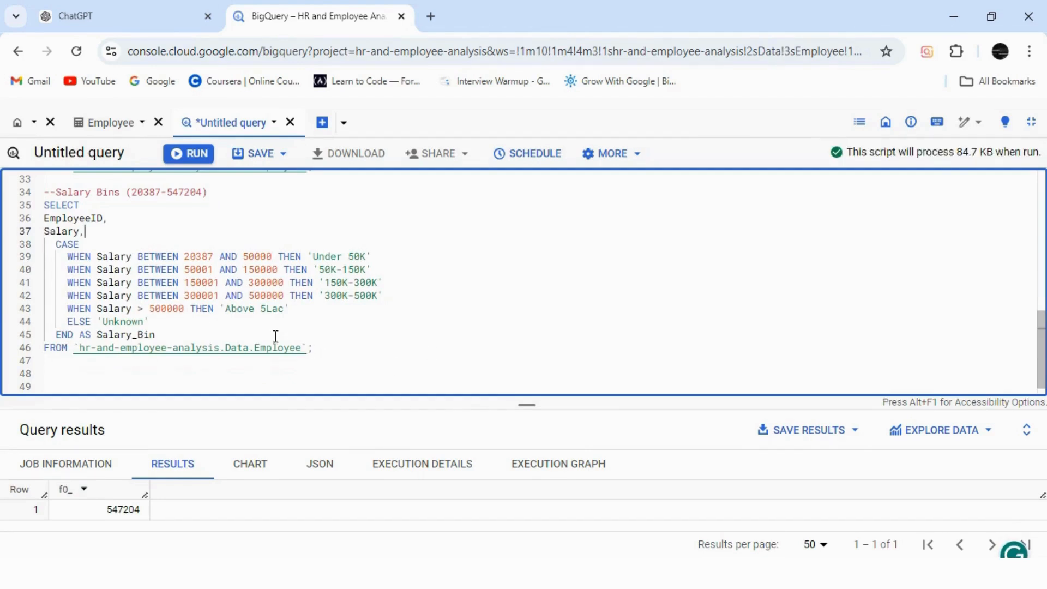
Run only the salary bins query and review the Salary_Bin values in its results.
{"action": "left_click_drag", "start_coordinate": [319, 350], "coordinate": [172, 174]}
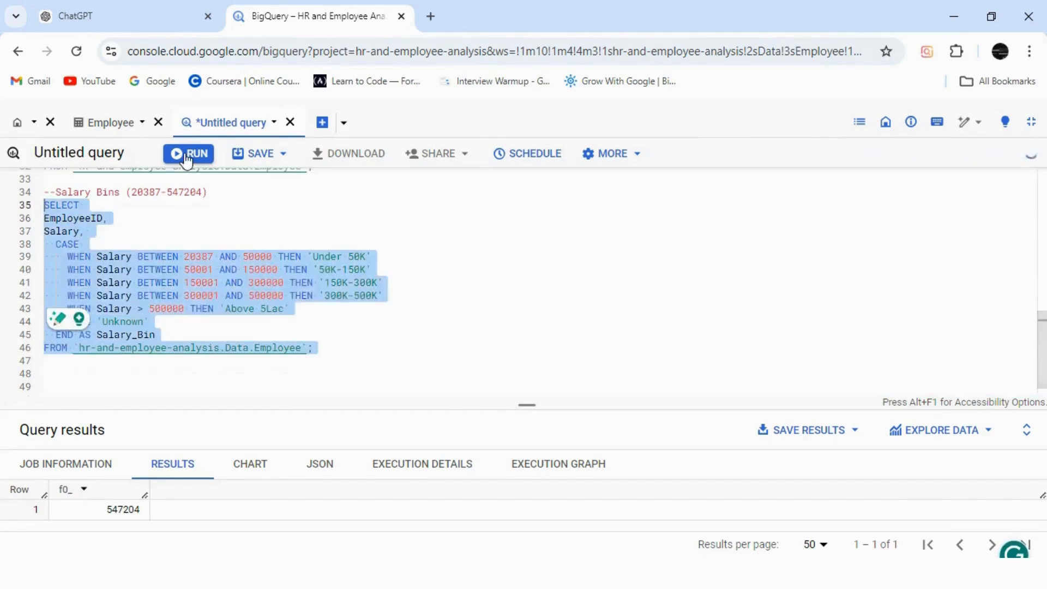
{"action": "left_click", "coordinate": [187, 154]}
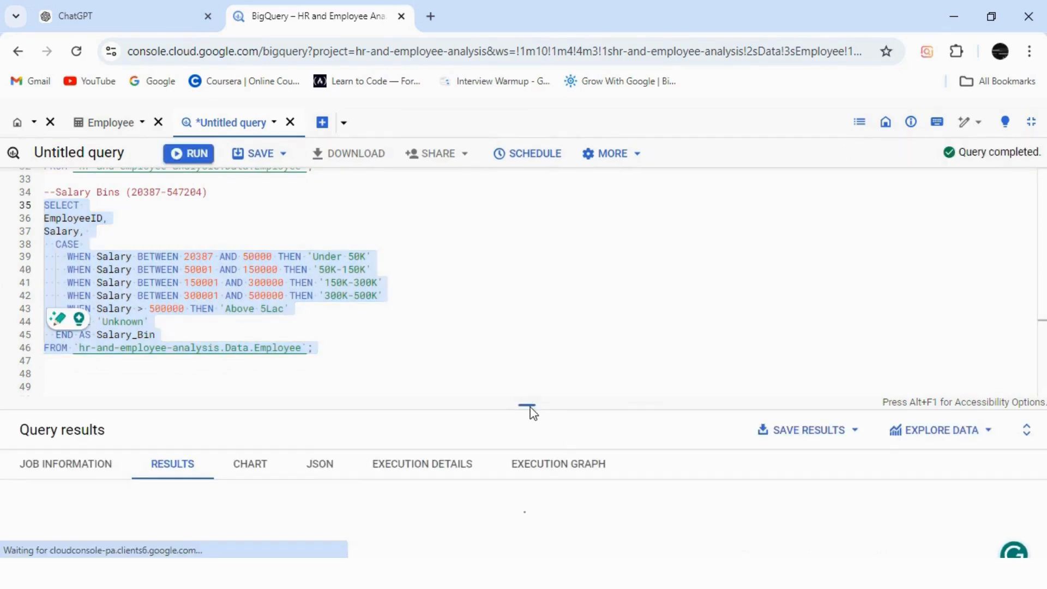
{"action": "left_click_drag", "start_coordinate": [529, 407], "coordinate": [519, 268]}
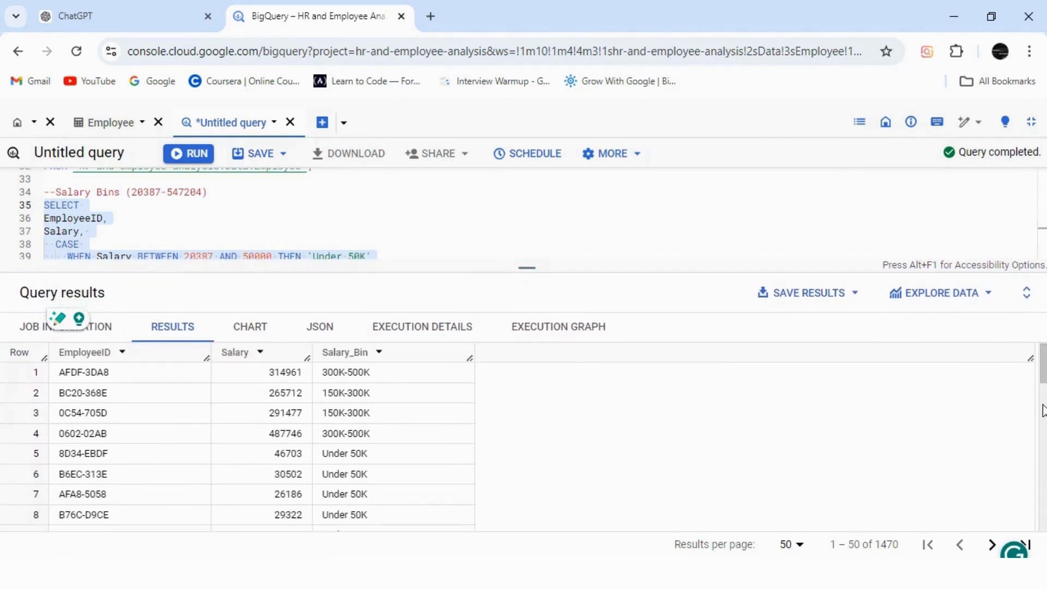
{"action": "scroll", "coordinate": [1042, 410], "scroll_direction": "down", "scroll_amount": 3}
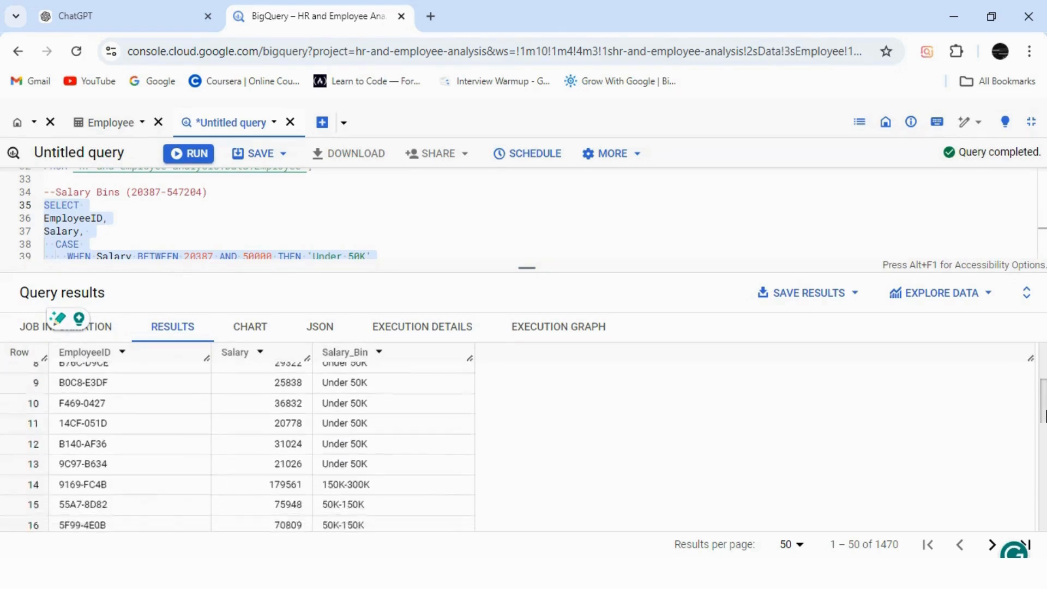
{"action": "left_click_drag", "start_coordinate": [1044, 414], "coordinate": [1044, 373]}
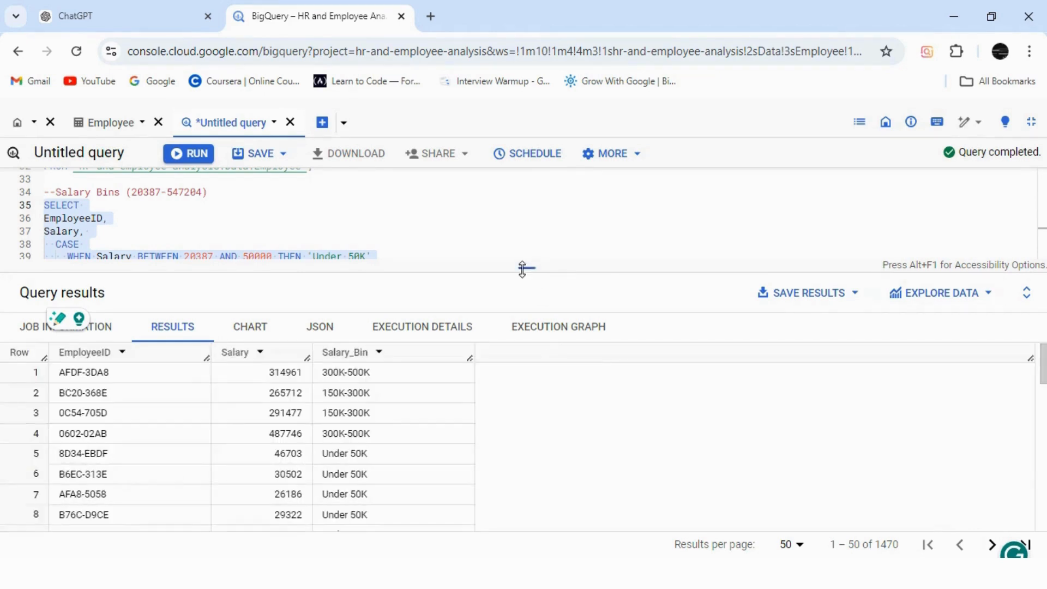
{"action": "left_click_drag", "start_coordinate": [522, 268], "coordinate": [540, 442]}
{"action": "left_click", "coordinate": [360, 371]}
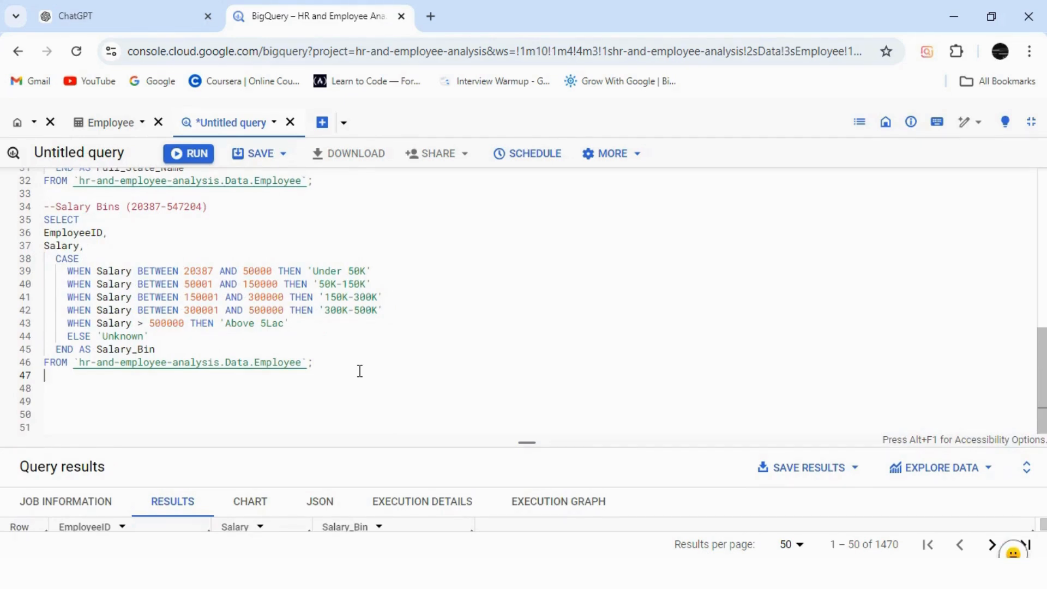
Examine the Employee table preview and the existing name, age, state and salary queries in the script.
{"action": "scroll", "coordinate": [1030, 361], "scroll_direction": "up", "scroll_amount": 1}
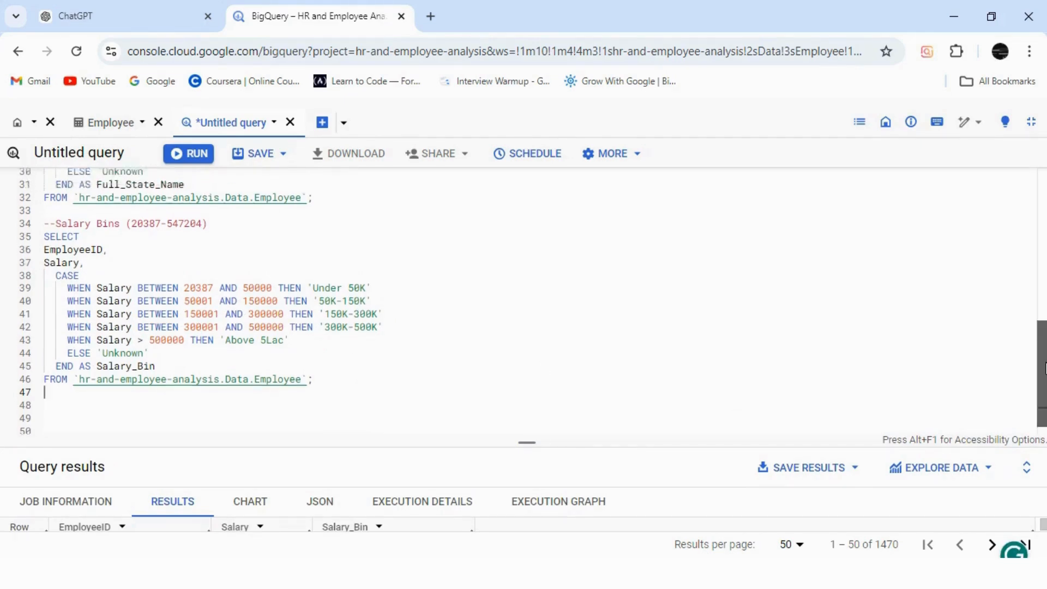
{"action": "left_click", "coordinate": [110, 121]}
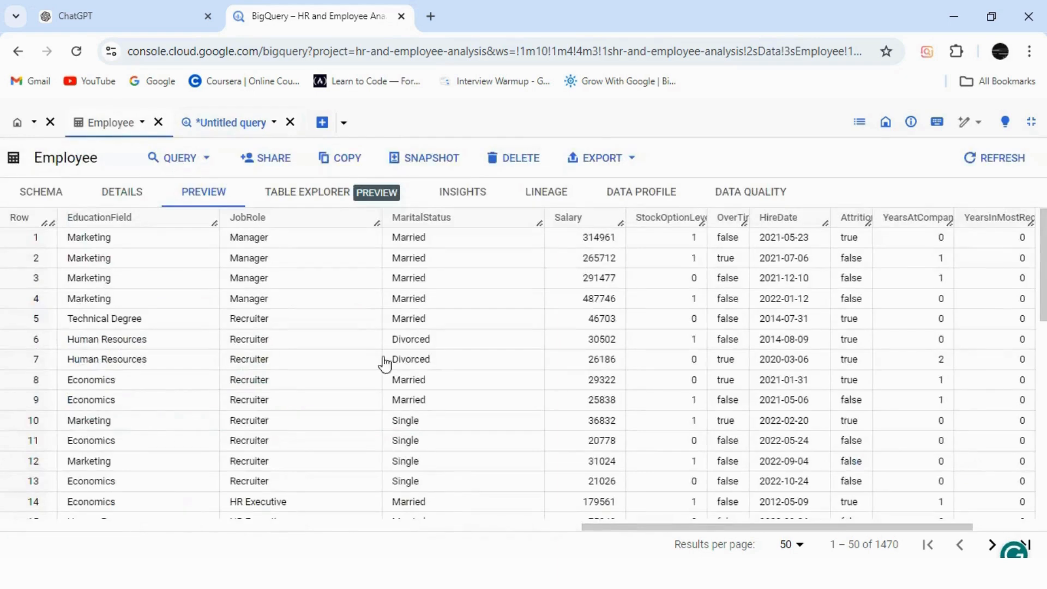
{"action": "left_click_drag", "start_coordinate": [642, 532], "coordinate": [826, 533]}
{"action": "left_click_drag", "start_coordinate": [649, 535], "coordinate": [623, 527]}
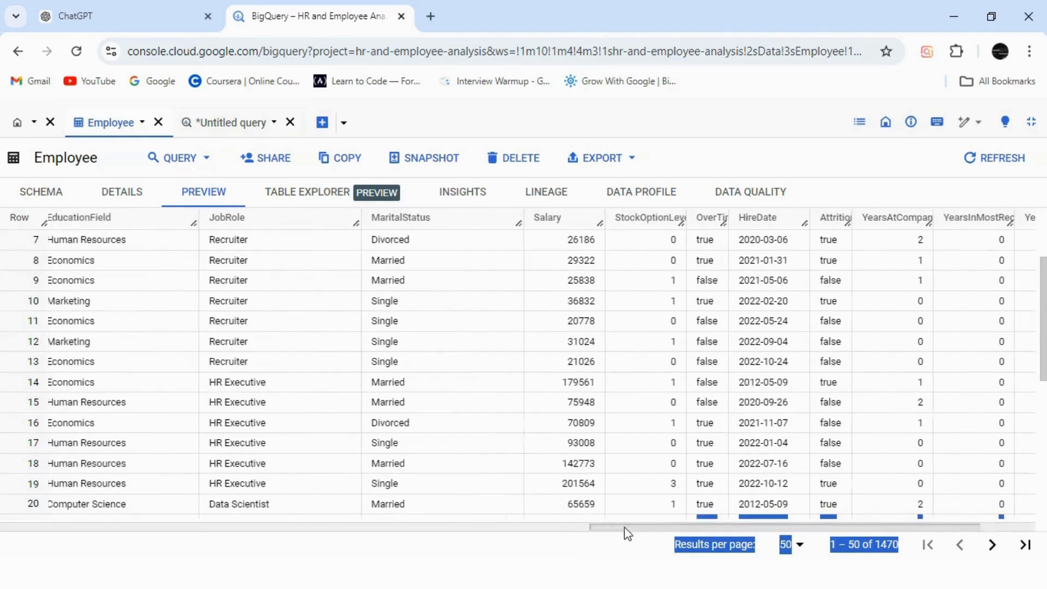
{"action": "left_click", "coordinate": [226, 129]}
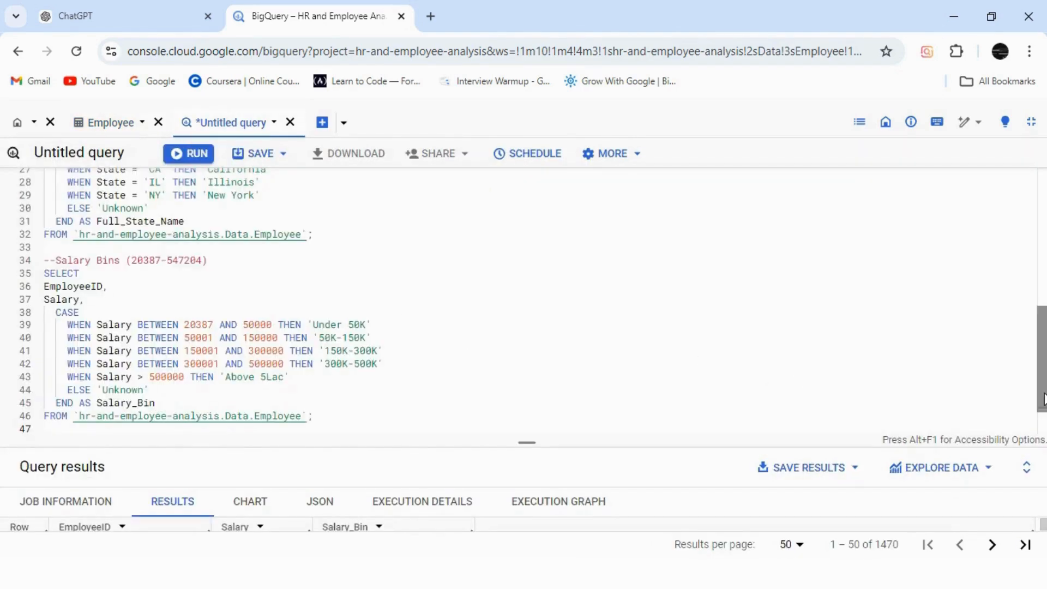
{"action": "scroll", "coordinate": [1043, 313], "scroll_direction": "up", "scroll_amount": 3}
{"action": "left_click_drag", "start_coordinate": [1044, 322], "coordinate": [1043, 214]}
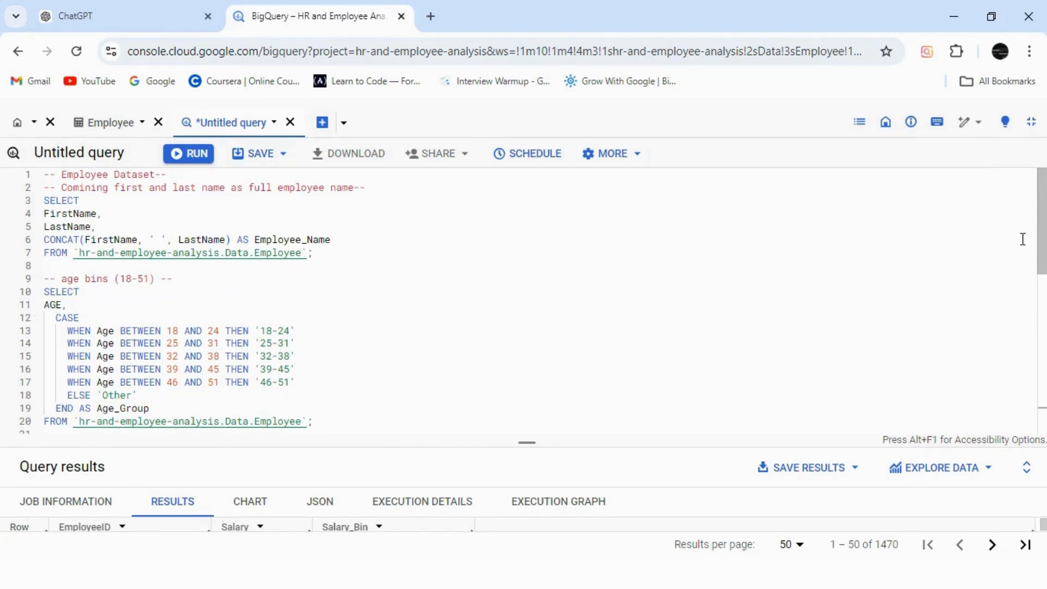
{"action": "left_click_drag", "start_coordinate": [1042, 249], "coordinate": [1046, 450]}
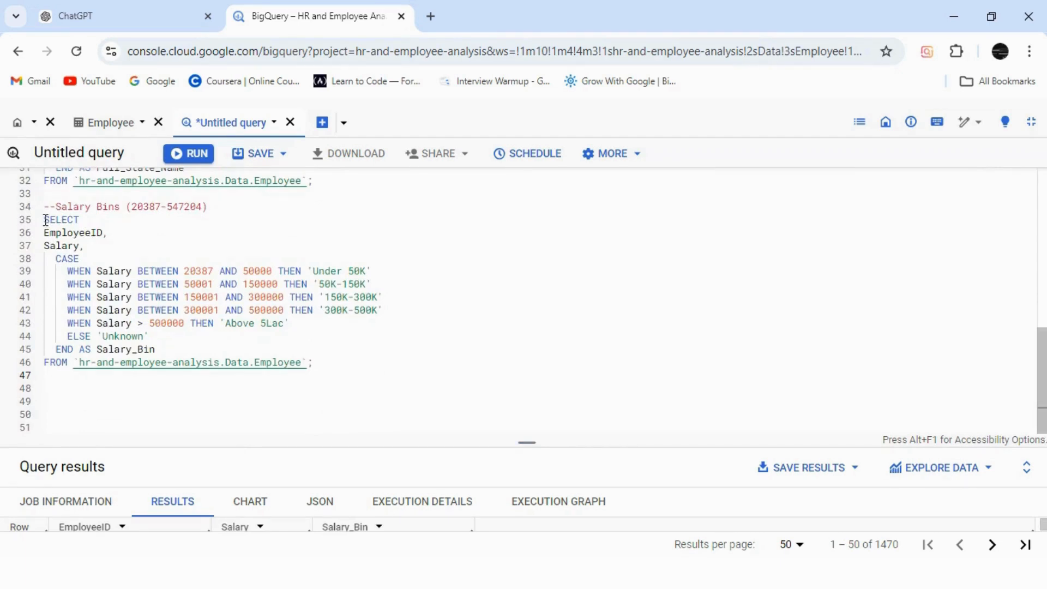
Copy the whole salary bins query, from SELECT to FROM, and paste the duplicate below the original.
{"action": "left_click_drag", "start_coordinate": [46, 220], "coordinate": [334, 364]}
{"action": "key", "text": "ctrl+c"}
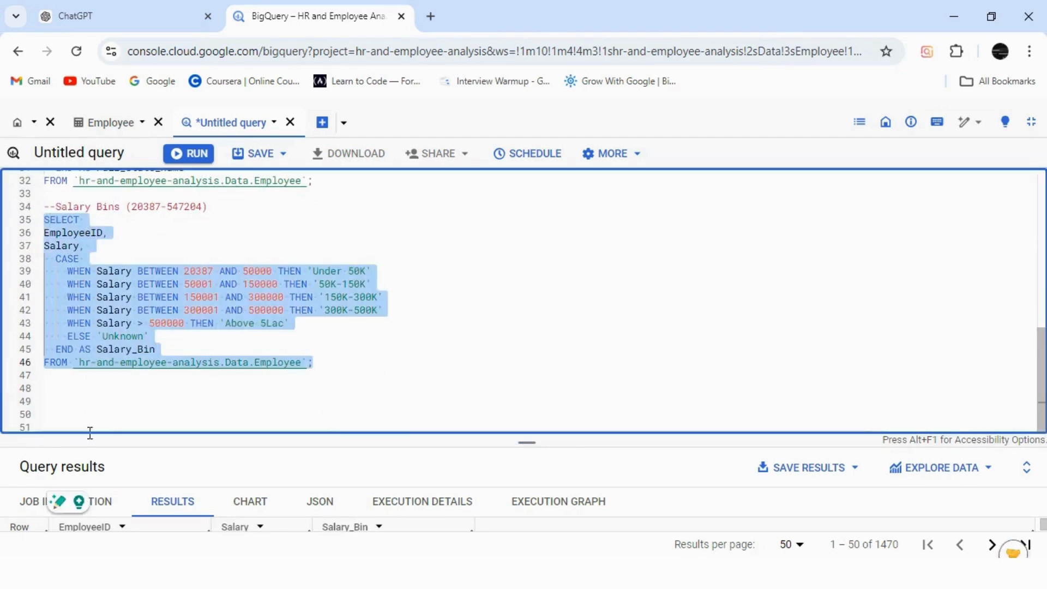
{"action": "left_click", "coordinate": [225, 433]}
{"action": "key", "text": "ctrl+v"}
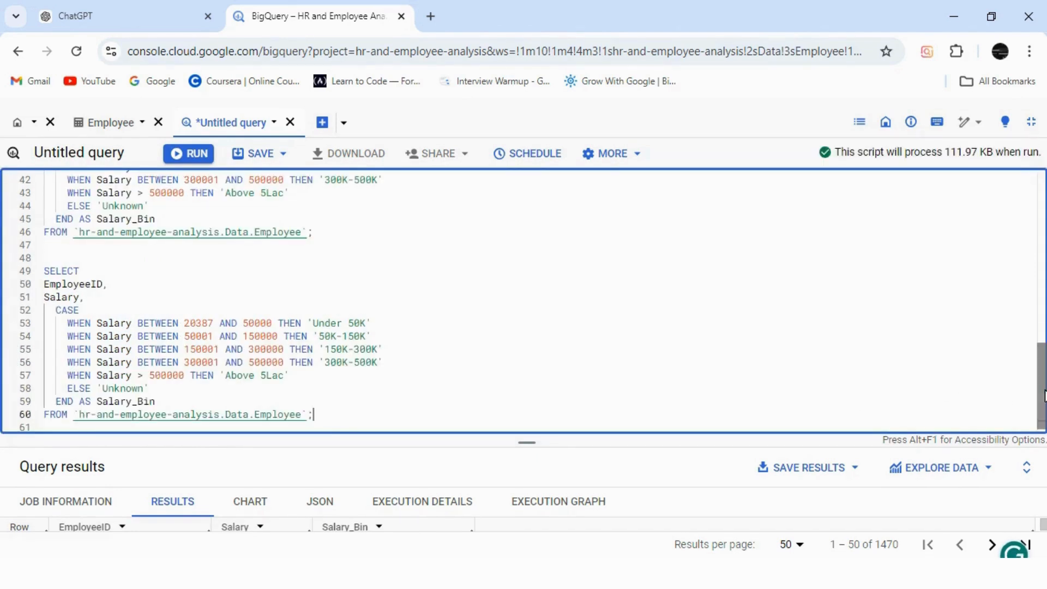
Copy the Full_State_Name CASE expression into the duplicated query on a new line after EmployeeID, ending it with a comma.
{"action": "left_click_drag", "start_coordinate": [1045, 390], "coordinate": [1042, 312]}
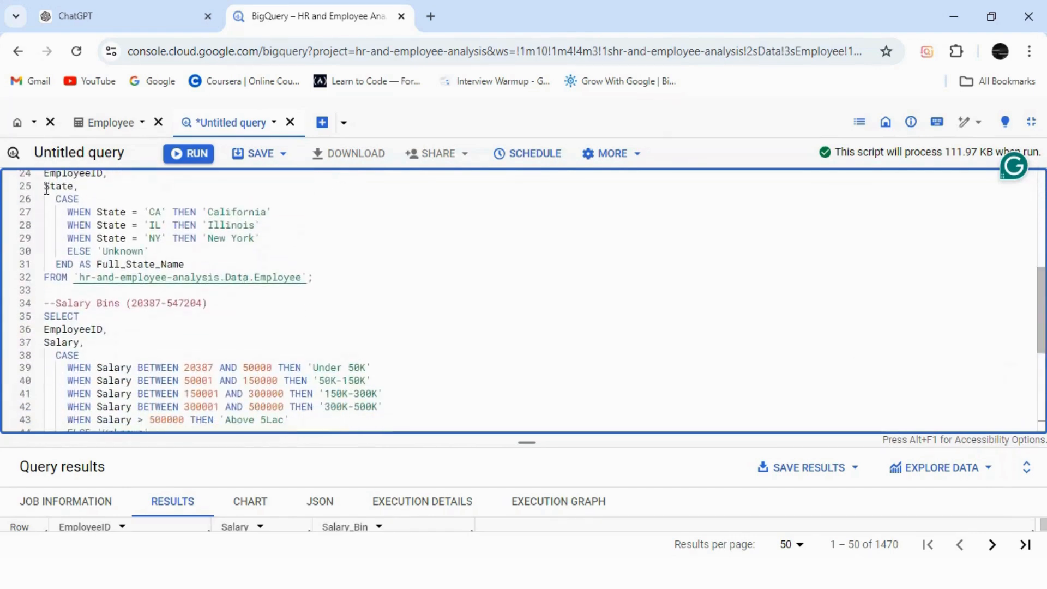
{"action": "left_click_drag", "start_coordinate": [55, 199], "coordinate": [199, 265]}
{"action": "key", "text": "ctrl+c"}
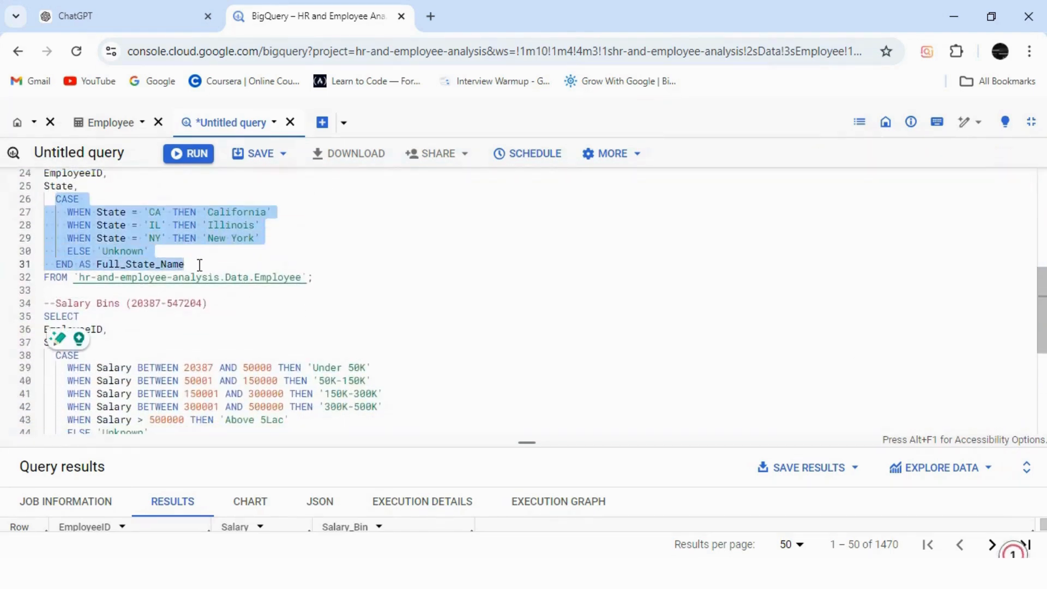
{"action": "scroll", "coordinate": [199, 265], "scroll_direction": "down", "scroll_amount": 5}
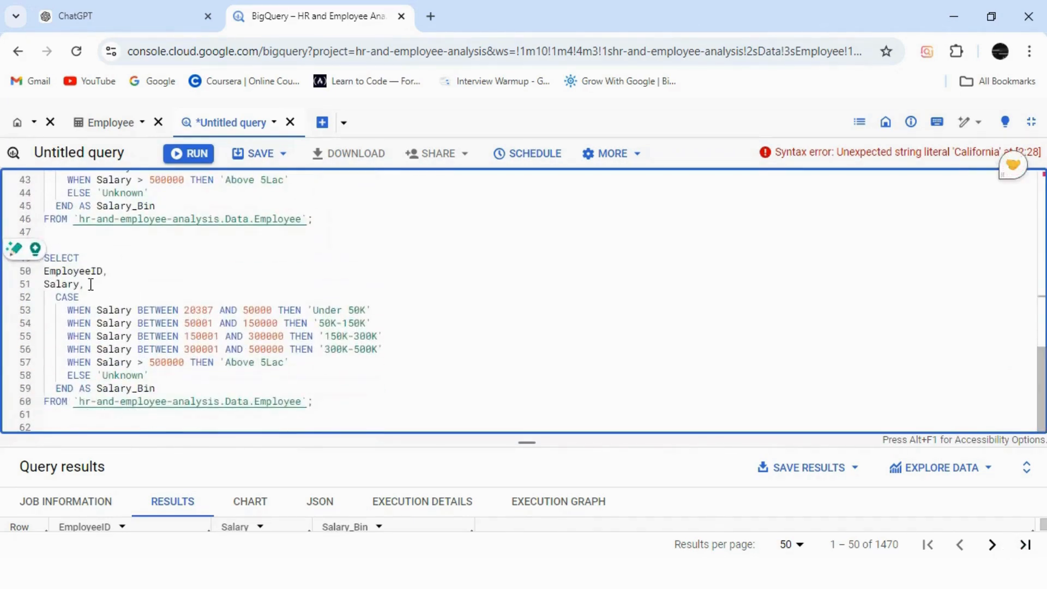
{"action": "mouse_move", "coordinate": [91, 285]}
{"action": "left_mouse_down"}
{"action": "mouse_move", "coordinate": [44, 283]}
{"action": "mouse_move", "coordinate": [80, 283]}
{"action": "left_mouse_up"}
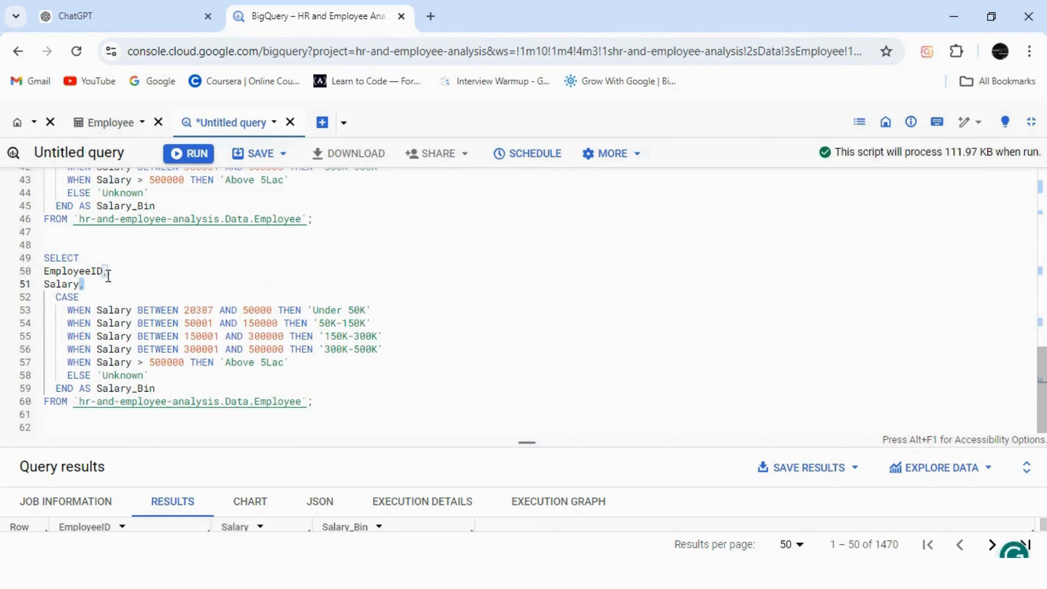
{"action": "left_click", "coordinate": [110, 273]}
{"action": "key", "text": "Return"}
{"action": "key", "text": "ctrl+v"}
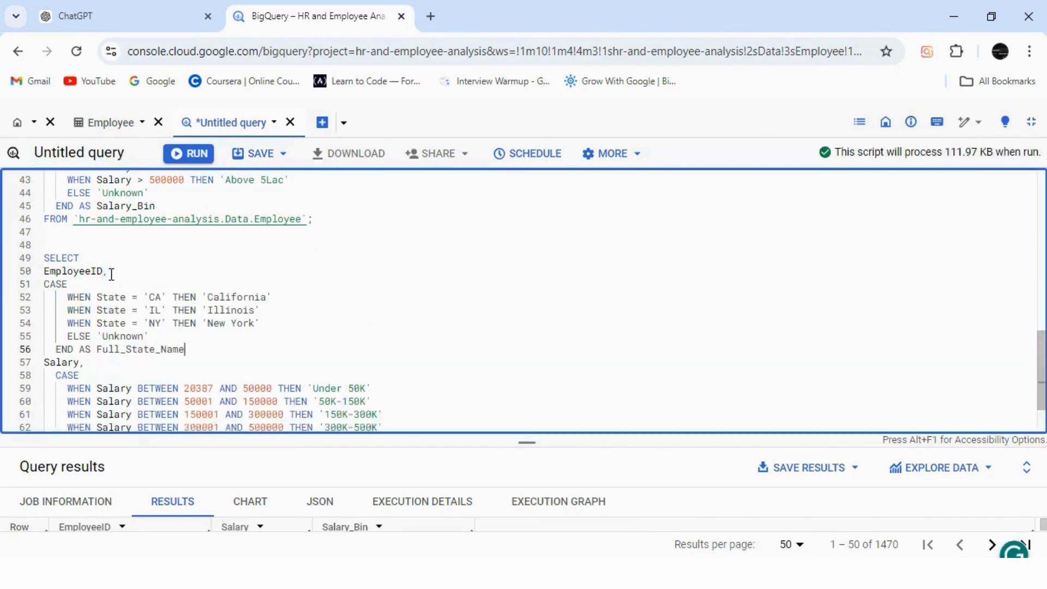
{"action": "type", "text": ","}
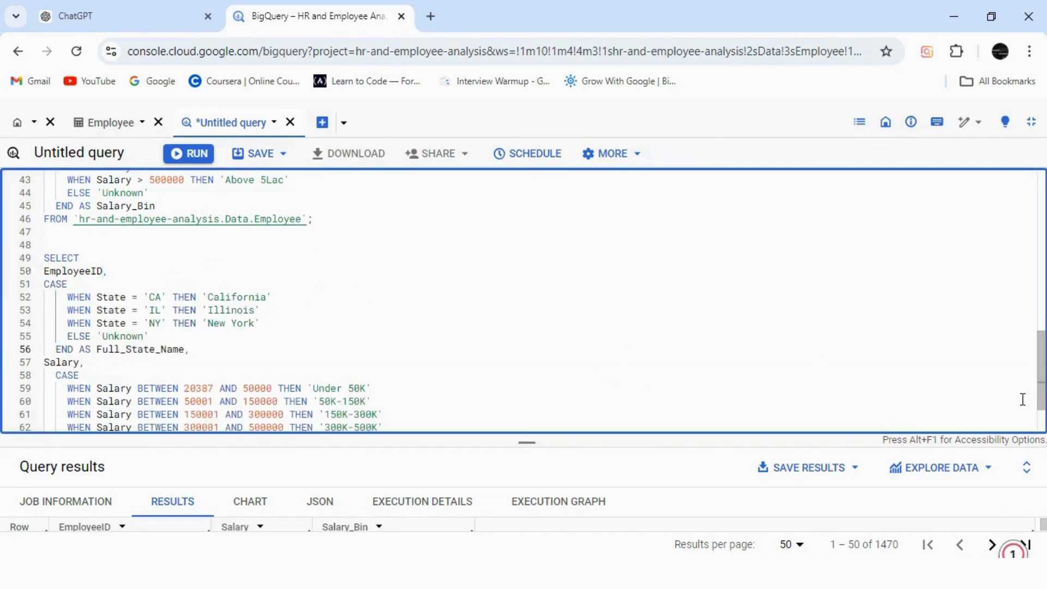
Copy the AGE column and Age_Group CASE expression into the combined query directly after EmployeeID, ending it with a comma.
{"action": "scroll", "coordinate": [1022, 400], "scroll_direction": "up", "scroll_amount": 3}
{"action": "scroll", "coordinate": [1021, 327], "scroll_direction": "up", "scroll_amount": 6}
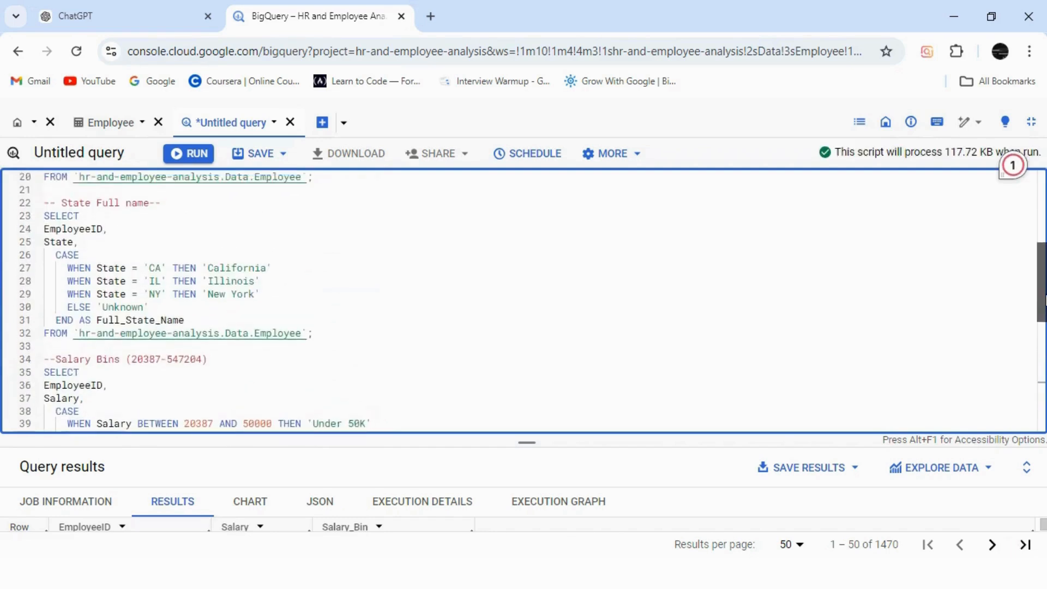
{"action": "scroll", "coordinate": [1042, 262], "scroll_direction": "up", "scroll_amount": 1}
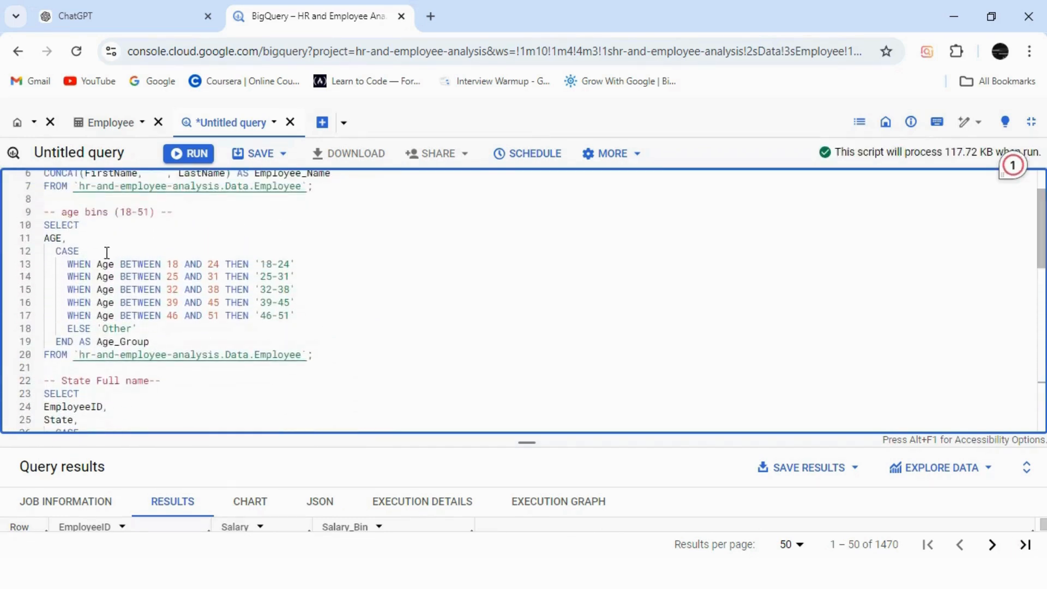
{"action": "left_click_drag", "start_coordinate": [44, 238], "coordinate": [155, 341]}
{"action": "key", "text": "ctrl+c"}
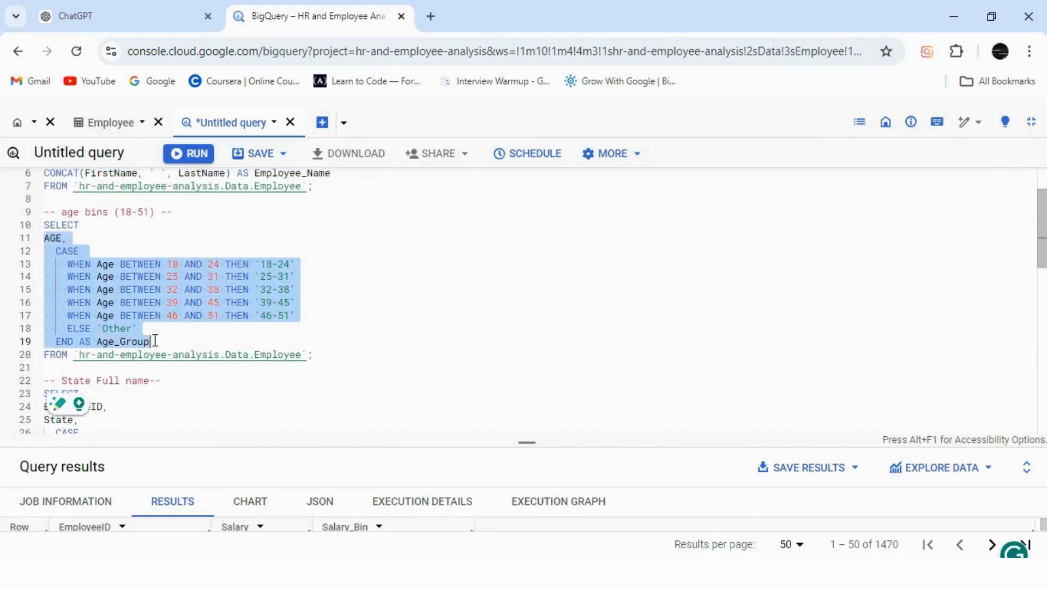
{"action": "left_click_drag", "start_coordinate": [1041, 262], "coordinate": [1042, 406]}
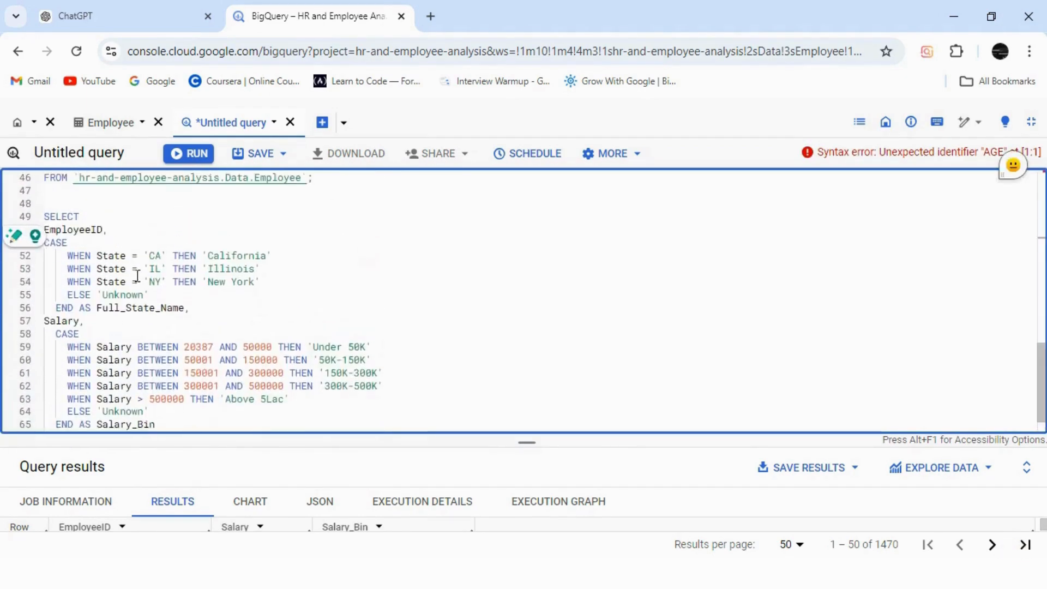
{"action": "left_click", "coordinate": [107, 229]}
{"action": "key", "text": "Return"}
{"action": "key", "text": "ctrl+v"}
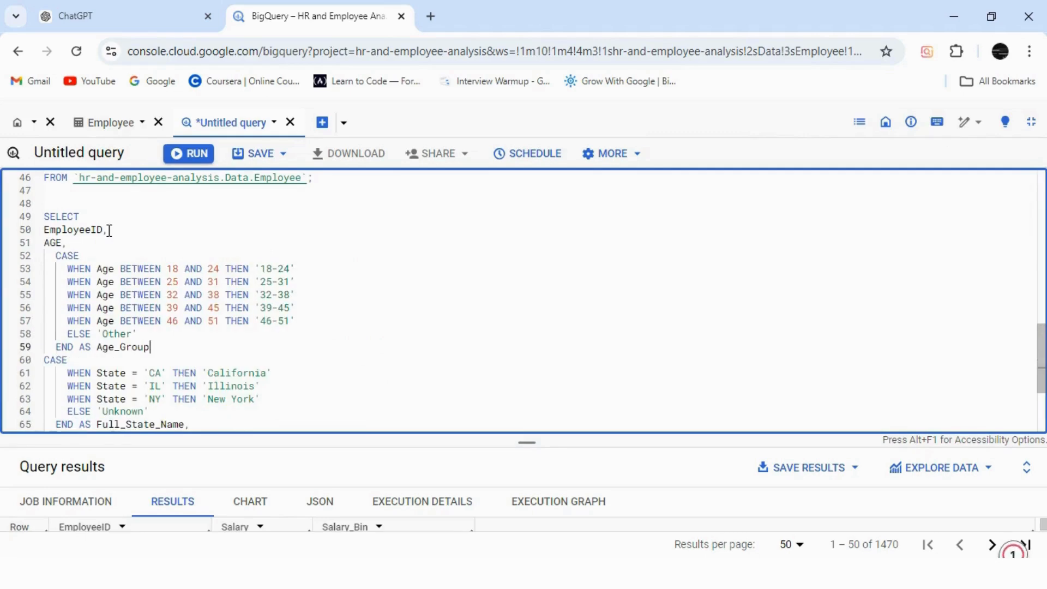
Copy the CONCAT expression for Employee_Name into the combined query on a new line after EmployeeID, ending it with a comma.
{"action": "left_click_drag", "start_coordinate": [1042, 376], "coordinate": [1042, 223]}
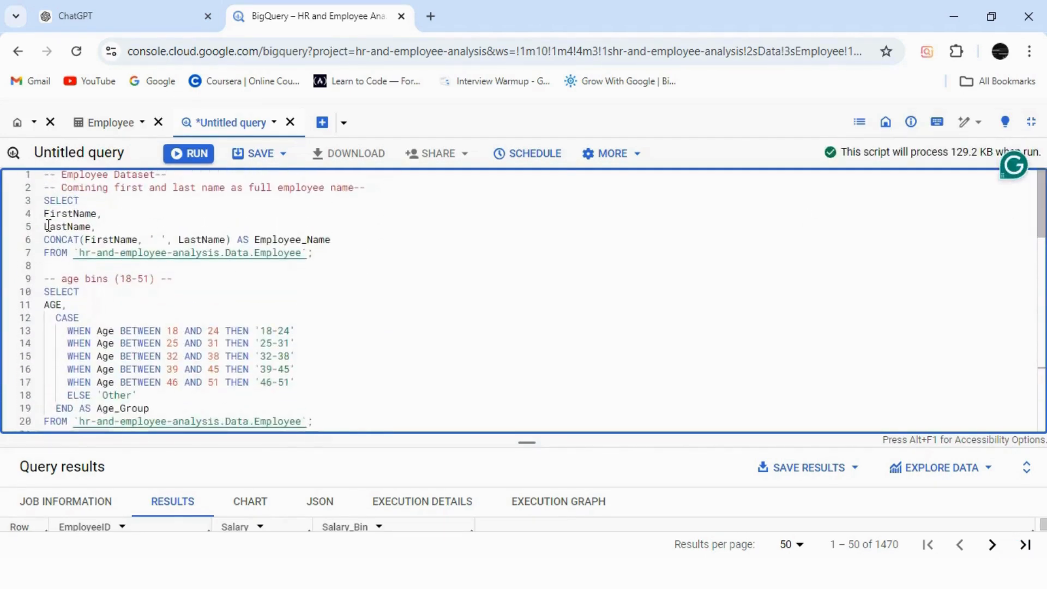
{"action": "left_click_drag", "start_coordinate": [43, 240], "coordinate": [339, 240]}
{"action": "key", "text": "ctrl+c"}
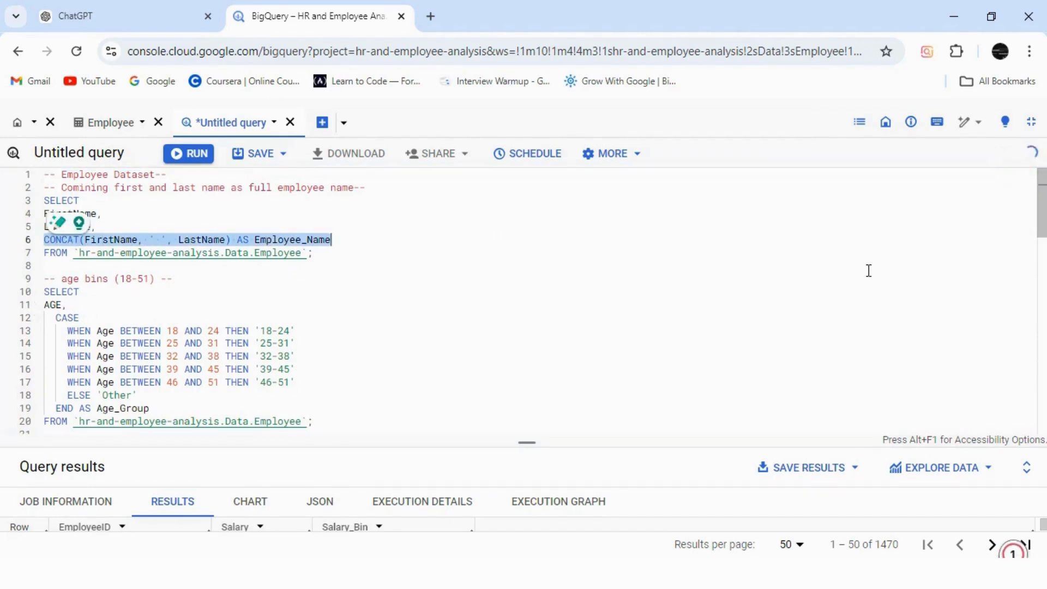
{"action": "scroll", "coordinate": [523, 300], "scroll_direction": "down", "scroll_amount": 10}
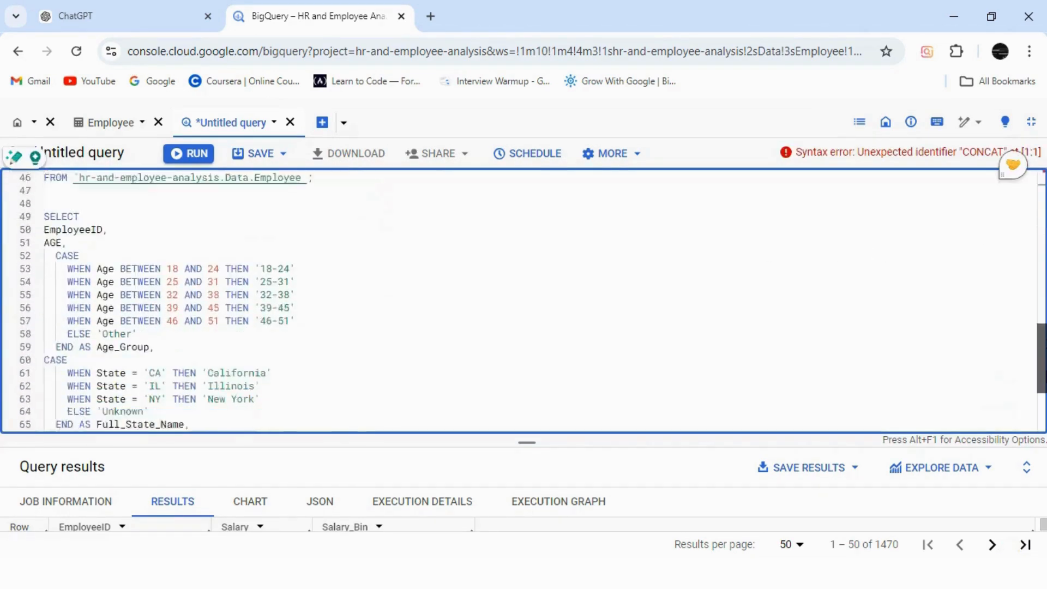
{"action": "scroll", "coordinate": [180, 290], "scroll_direction": "up", "scroll_amount": 1}
{"action": "left_click", "coordinate": [119, 252]}
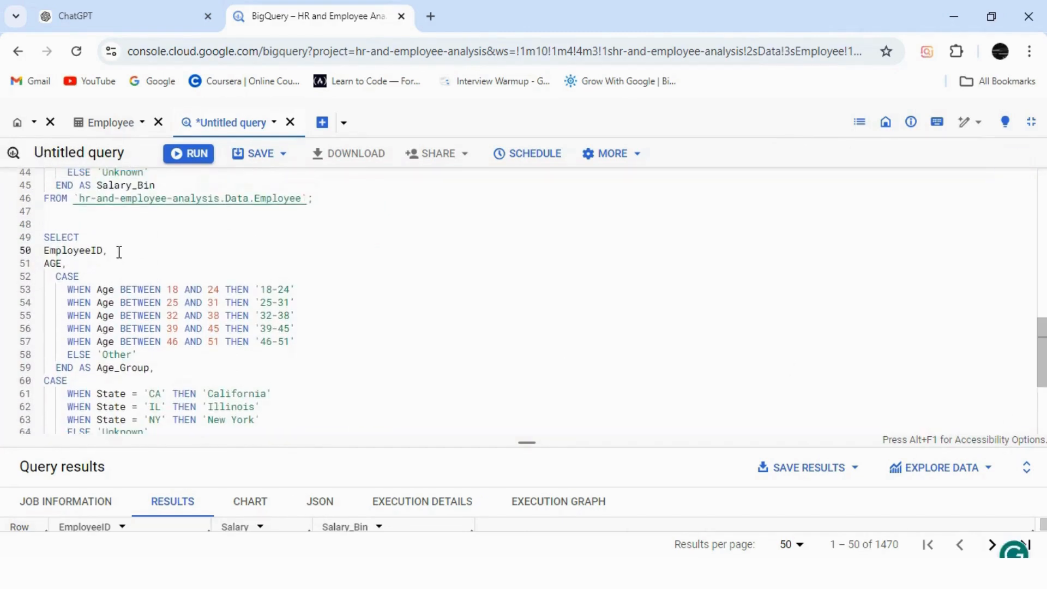
{"action": "key", "text": "Return"}
{"action": "key", "text": "ctrl+v"}
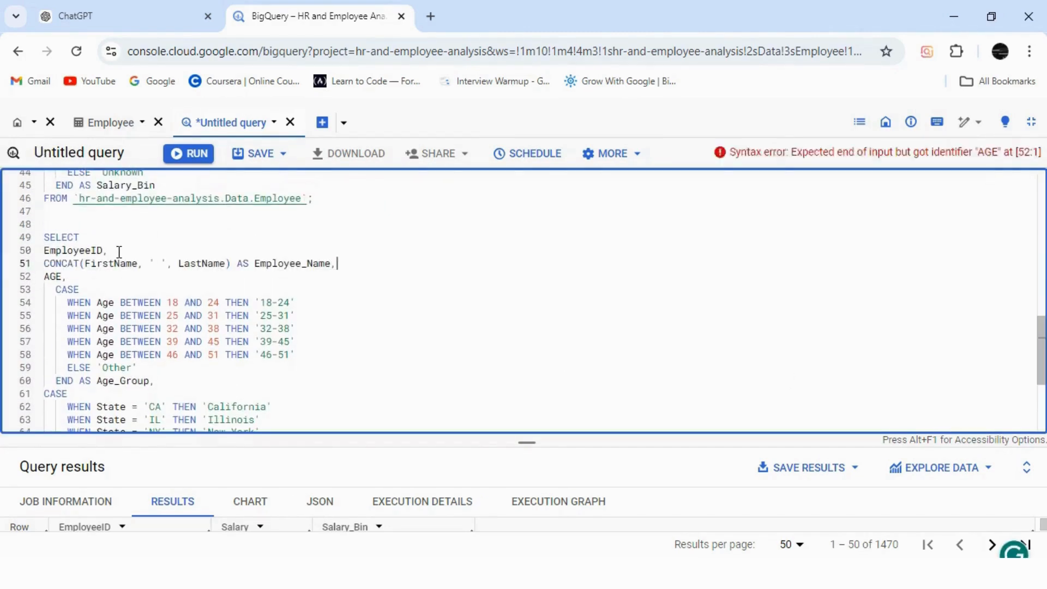
{"action": "type", "text": ","}
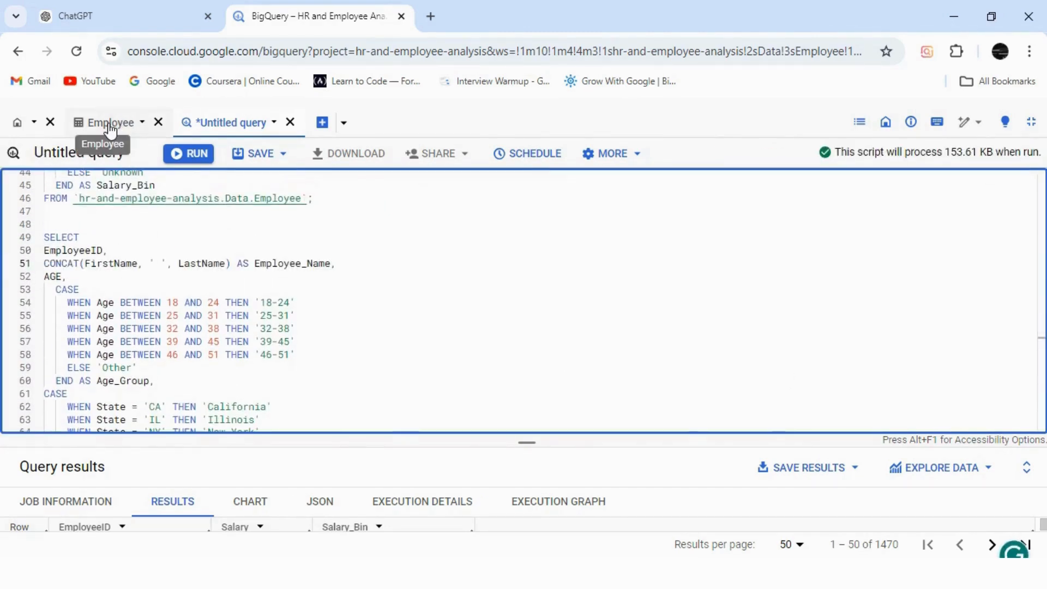
From the Employee table's schema, add Gender, BusinessTravel, Department, DistanceFromHome KM and State to a new query in a split tab.
{"action": "left_click", "coordinate": [117, 125]}
{"action": "left_click_drag", "start_coordinate": [634, 529], "coordinate": [44, 521]}
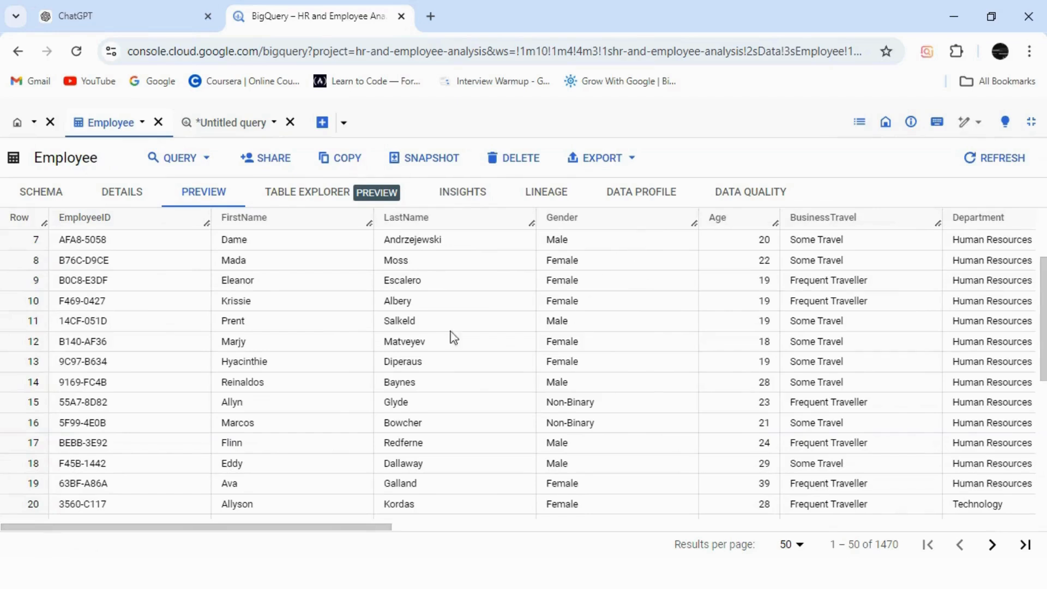
{"action": "left_click", "coordinate": [46, 199]}
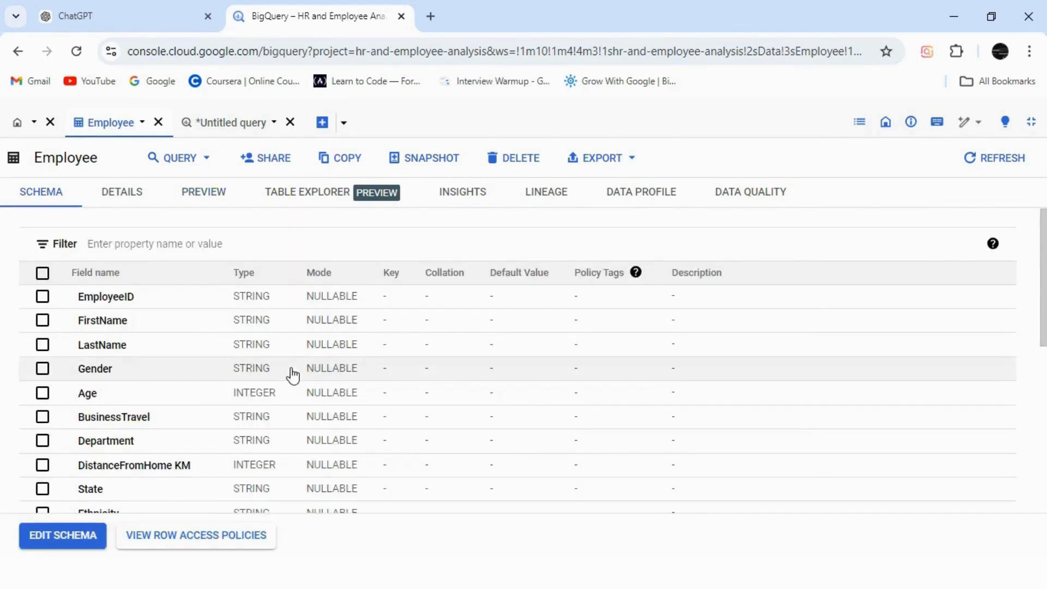
{"action": "left_click", "coordinate": [96, 370]}
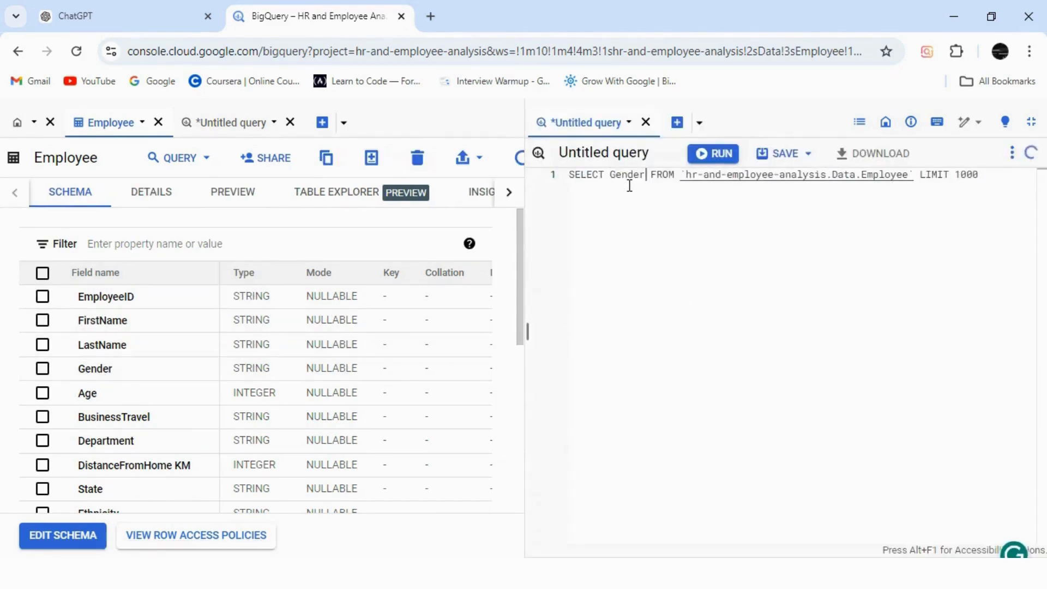
{"action": "left_click", "coordinate": [107, 418]}
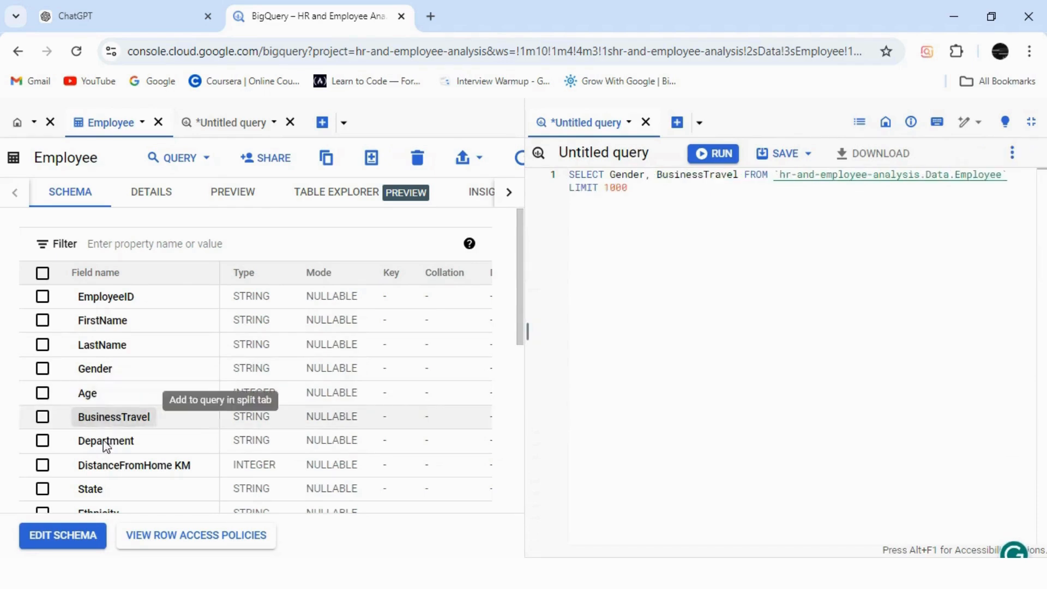
{"action": "left_click", "coordinate": [106, 442]}
{"action": "left_click", "coordinate": [108, 470]}
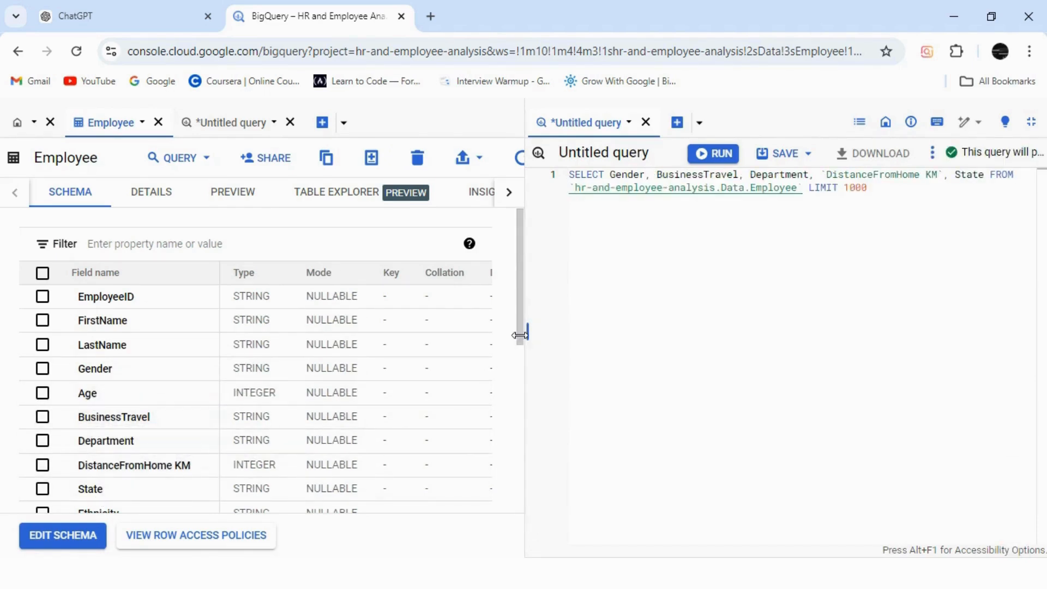
Add the Ethnicity, Education, EducationField, JobRole and MaritalStatus fields from the schema to the split-tab query.
{"action": "left_click_drag", "start_coordinate": [518, 345], "coordinate": [531, 465]}
{"action": "left_click", "coordinate": [87, 241]}
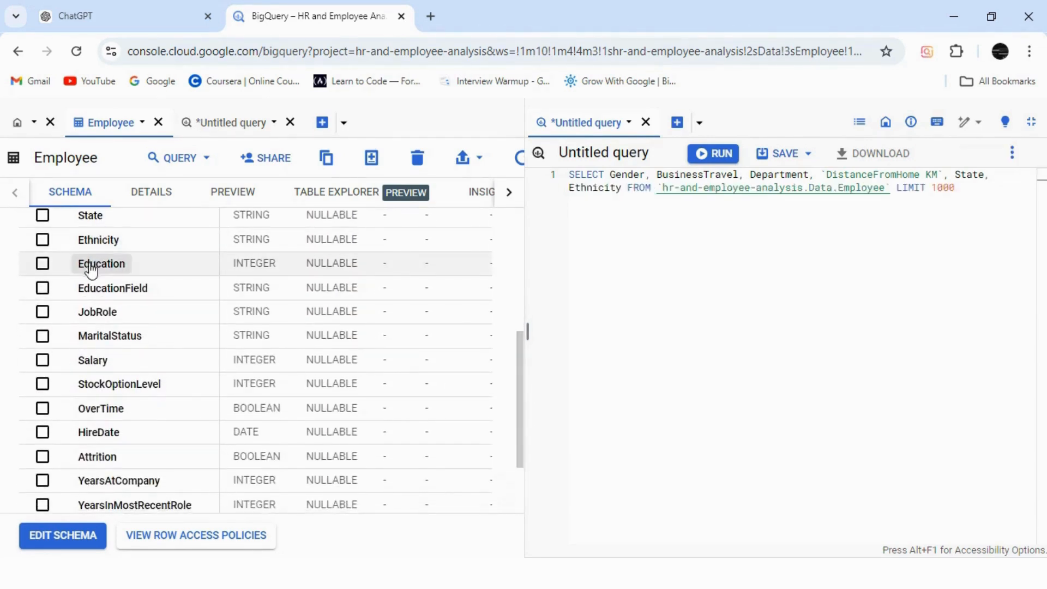
{"action": "left_click", "coordinate": [88, 264]}
{"action": "left_click", "coordinate": [95, 291]}
{"action": "left_click", "coordinate": [94, 314]}
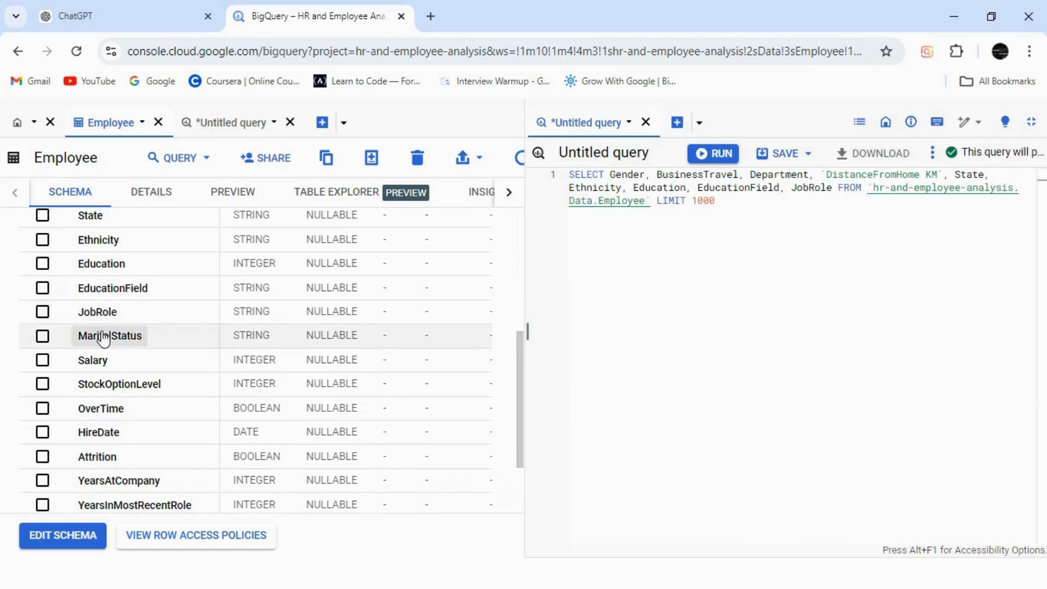
{"action": "left_click", "coordinate": [101, 337]}
{"action": "left_click", "coordinate": [103, 361]}
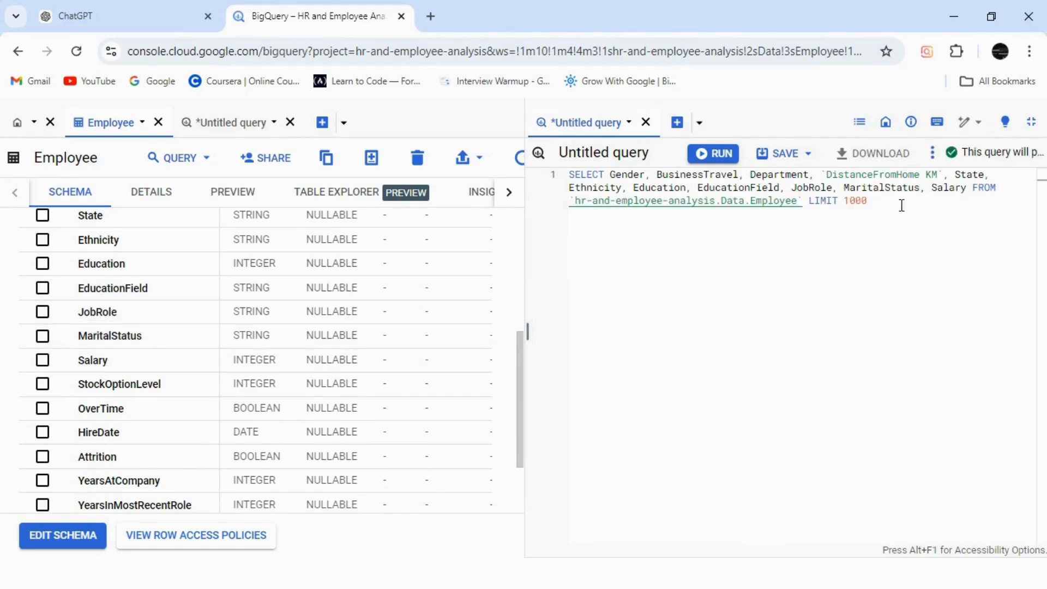
{"action": "left_click", "coordinate": [968, 189]}
{"action": "key", "text": "BackSpace"}
{"action": "key", "text": "BackSpace"}
{"action": "key", "text": "BackSpace"}
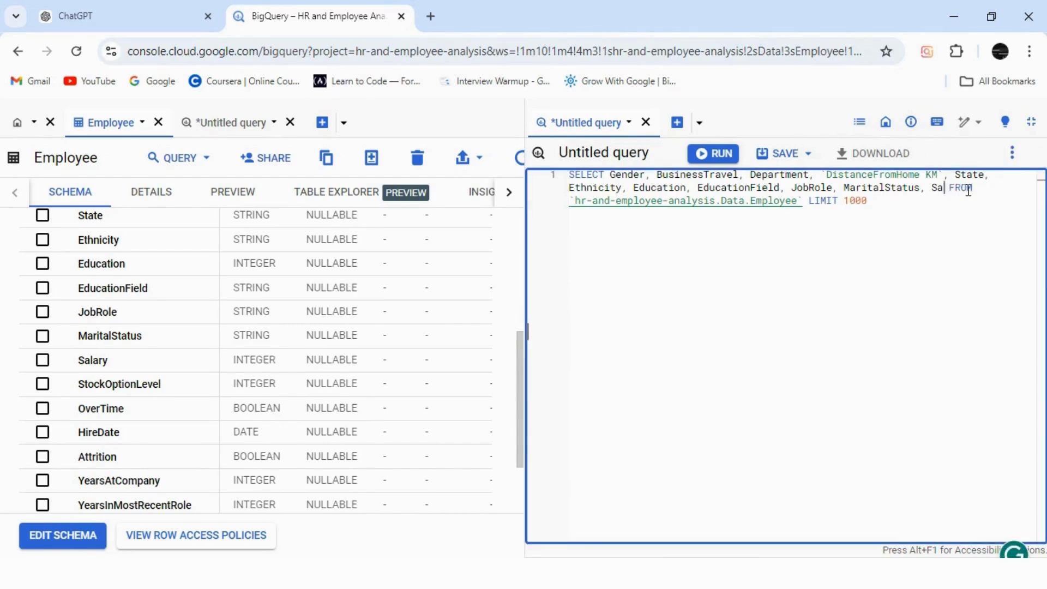
Add StockOptionLevel, OverTime, HireDate, Attrition, YearsAtCompany, YearsInMostRecentRole, YearsSinceLastPromotion and YearsWithCurrManager from the schema to the split-tab query.
{"action": "left_click", "coordinate": [129, 387]}
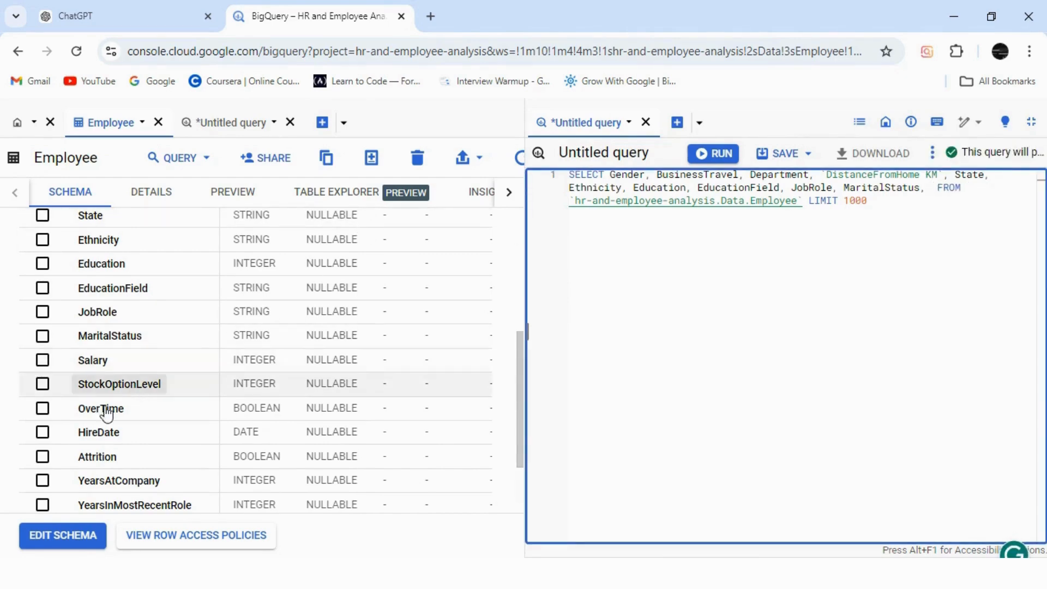
{"action": "left_click", "coordinate": [104, 410]}
{"action": "left_click", "coordinate": [101, 433]}
{"action": "left_click", "coordinate": [97, 458]}
{"action": "left_click", "coordinate": [109, 482]}
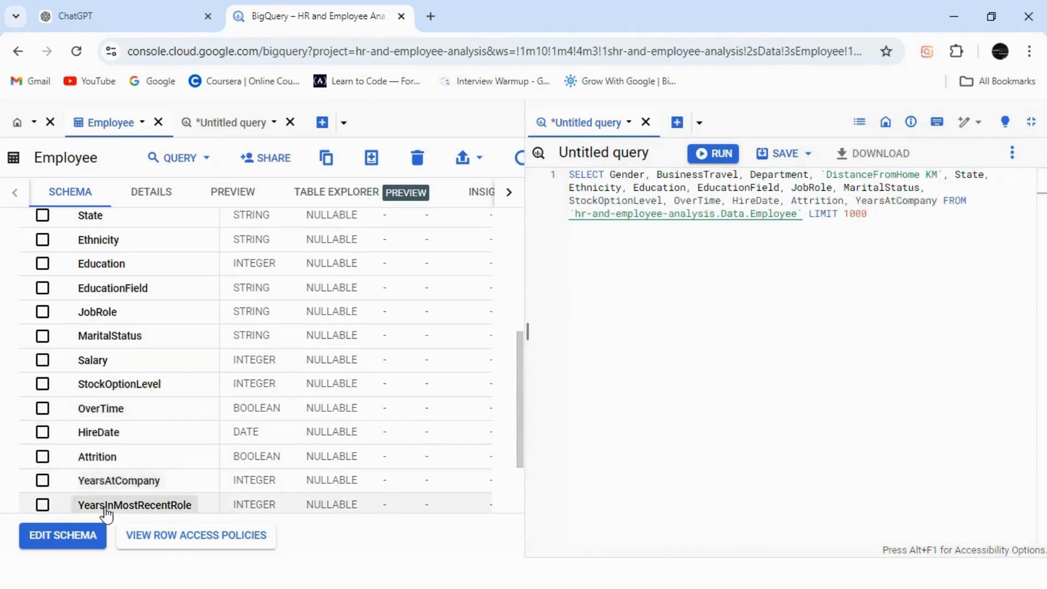
{"action": "left_click", "coordinate": [109, 505]}
{"action": "left_click_drag", "start_coordinate": [518, 431], "coordinate": [519, 468]}
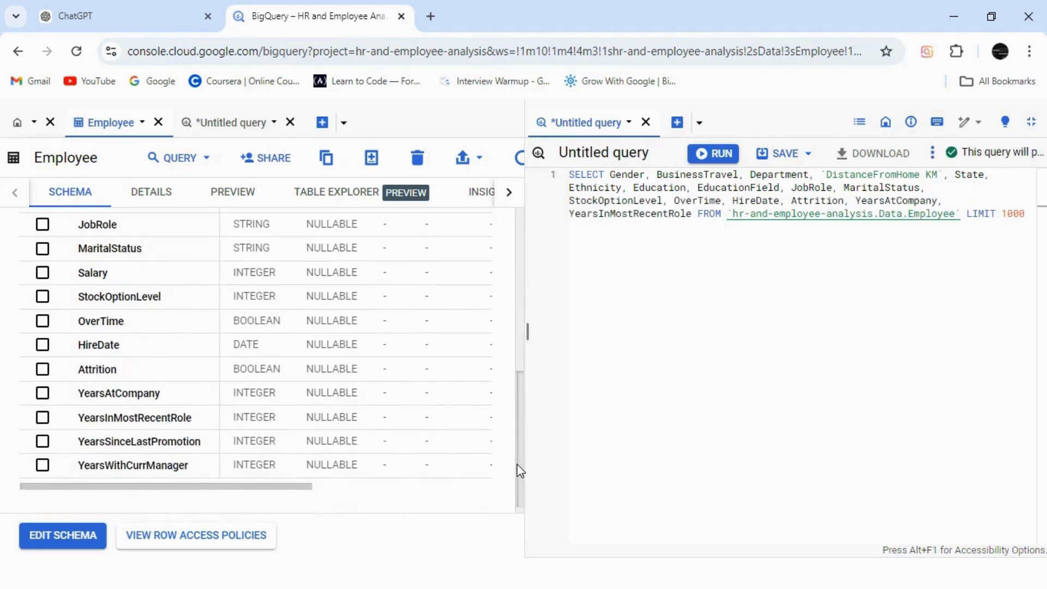
{"action": "left_click", "coordinate": [129, 443]}
{"action": "left_click", "coordinate": [129, 466]}
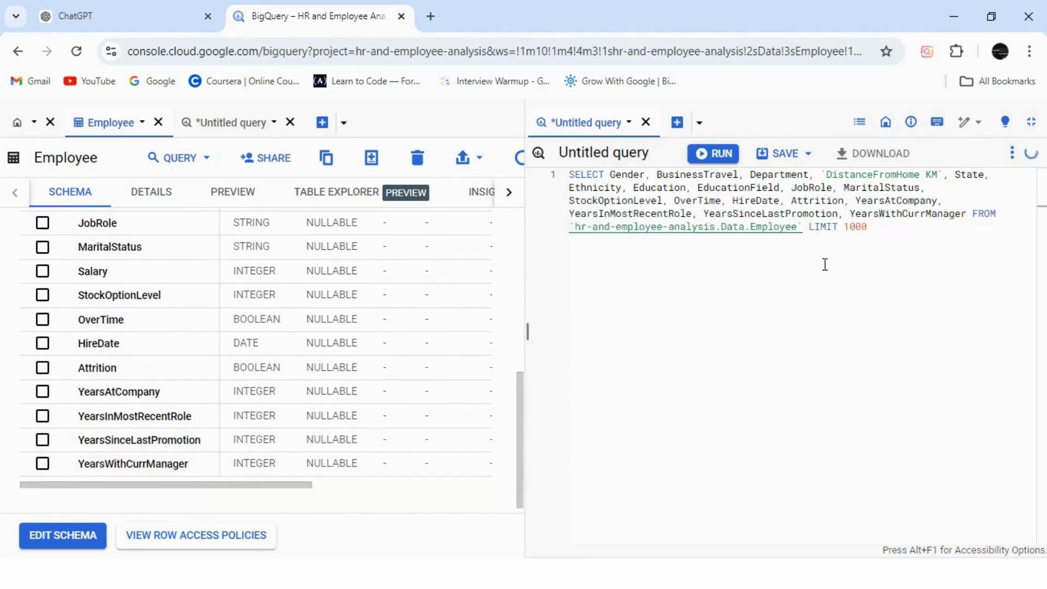
Copy the full column list from Gender to YearsWithCurrManager and close the split-tab query without saving it.
{"action": "left_click_drag", "start_coordinate": [969, 217], "coordinate": [650, 173]}
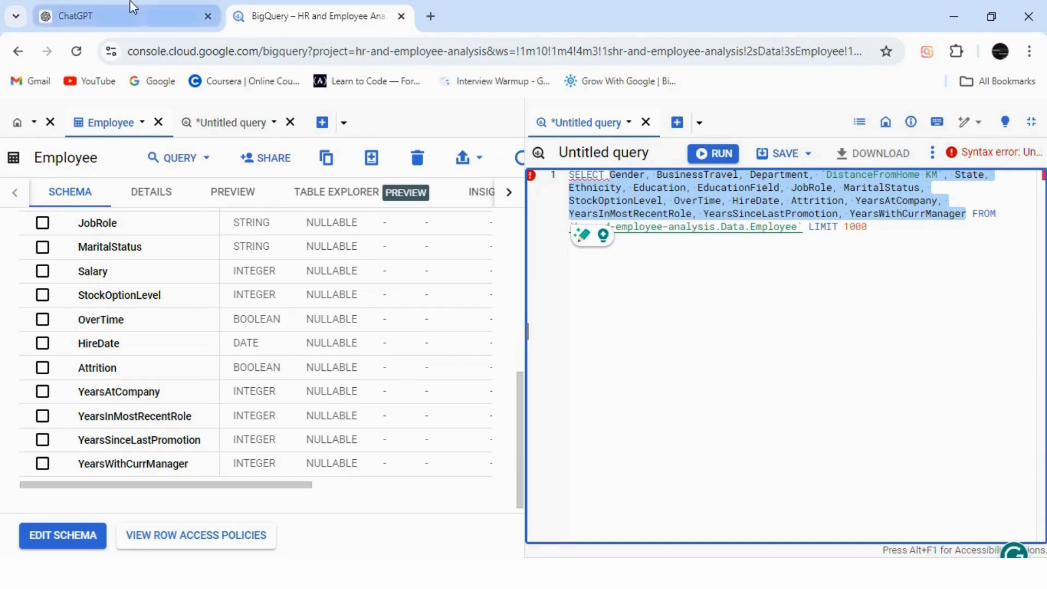
{"action": "left_click", "coordinate": [235, 122]}
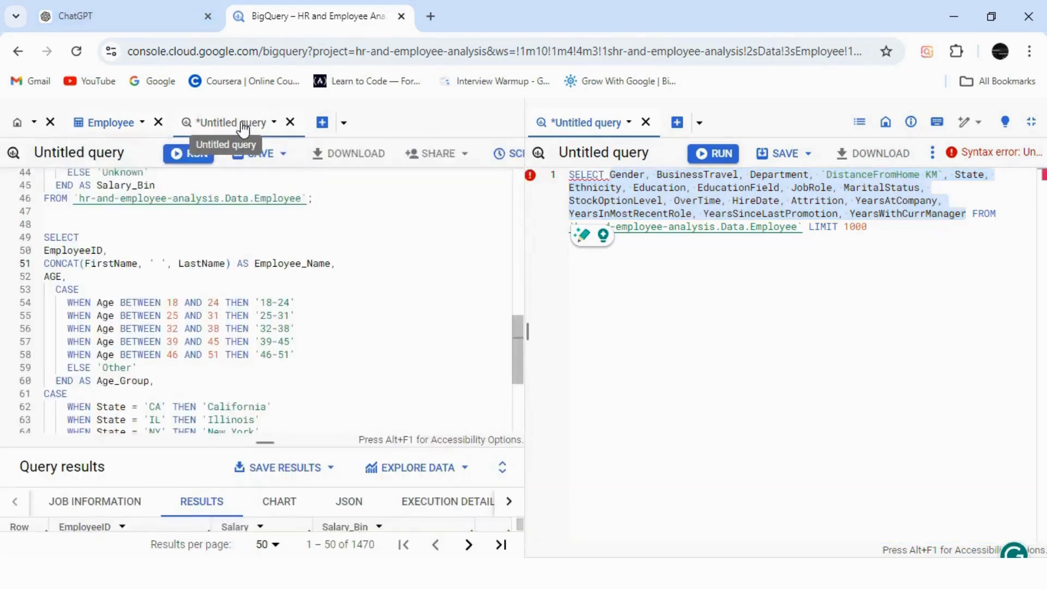
{"action": "left_click", "coordinate": [646, 122]}
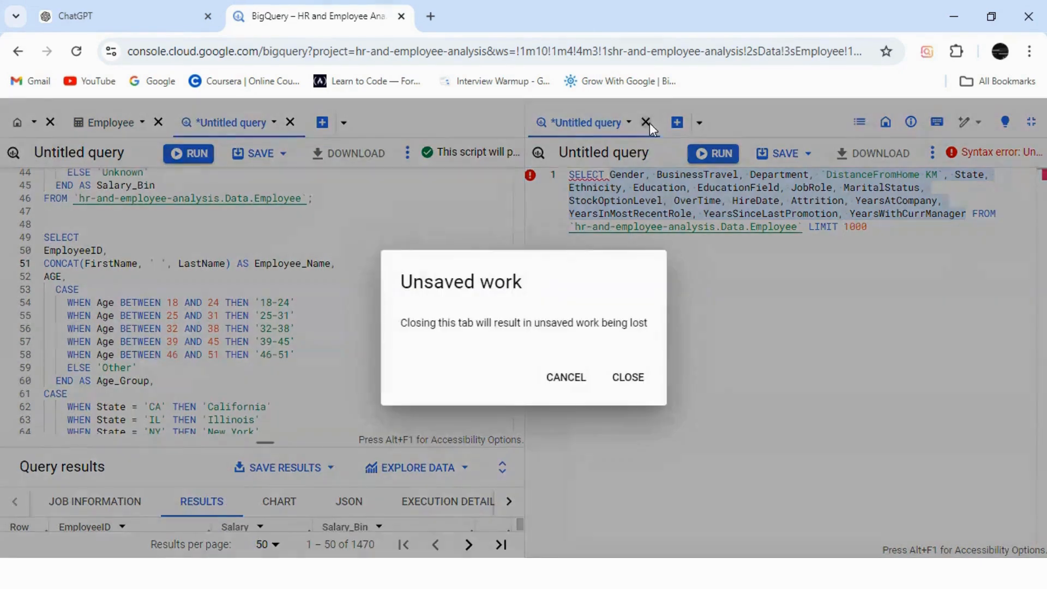
{"action": "left_click", "coordinate": [633, 377]}
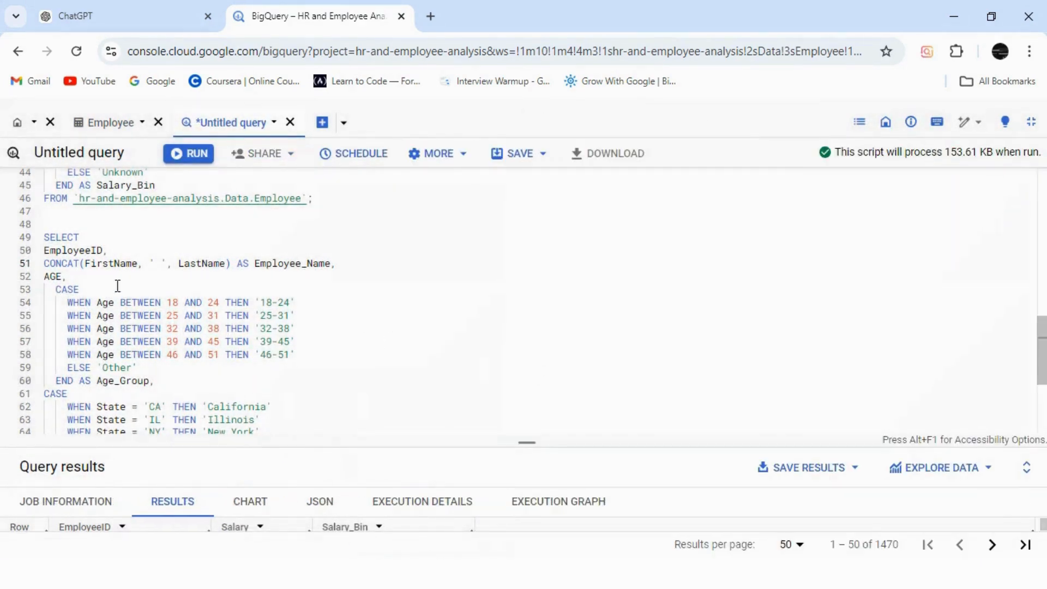
Paste the copied column list into the combined query on a new line after the Employee_Name expression.
{"action": "left_click", "coordinate": [342, 264]}
{"action": "key", "text": "Return"}
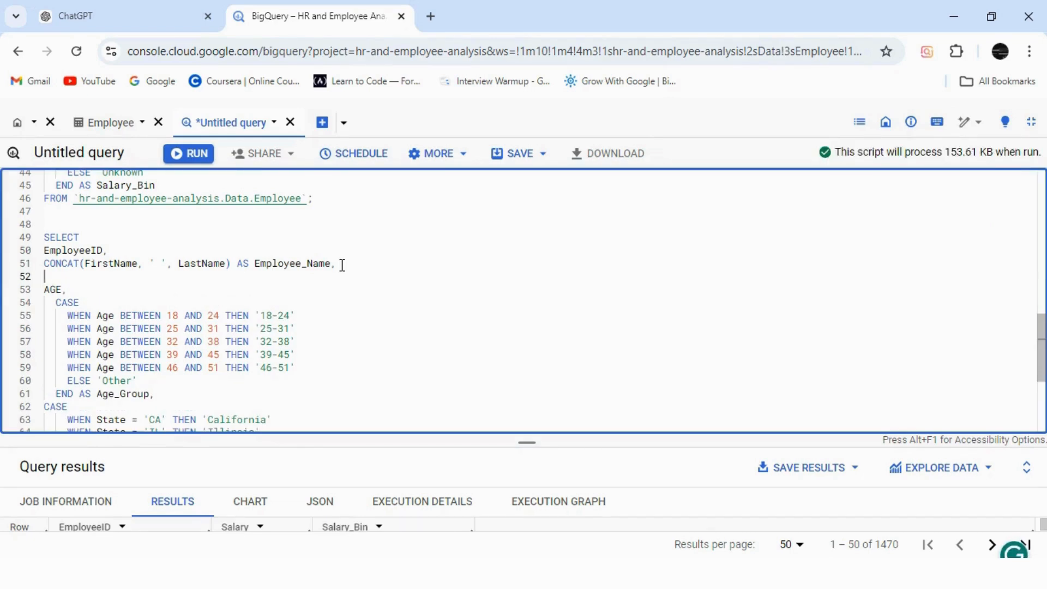
{"action": "type", "text": "Gender, BusinessTravel, Department, `DistanceFromHome KM`, State, Ethnicity, Education, EducationField, JobRole, MaritalStatus, StockOptionLevel, OverTime, HireDate, Attrition, YearsAtCompany, YearsInMostRecentRole, YearsSinceLastPromotion, YearsWithCurrManager"}
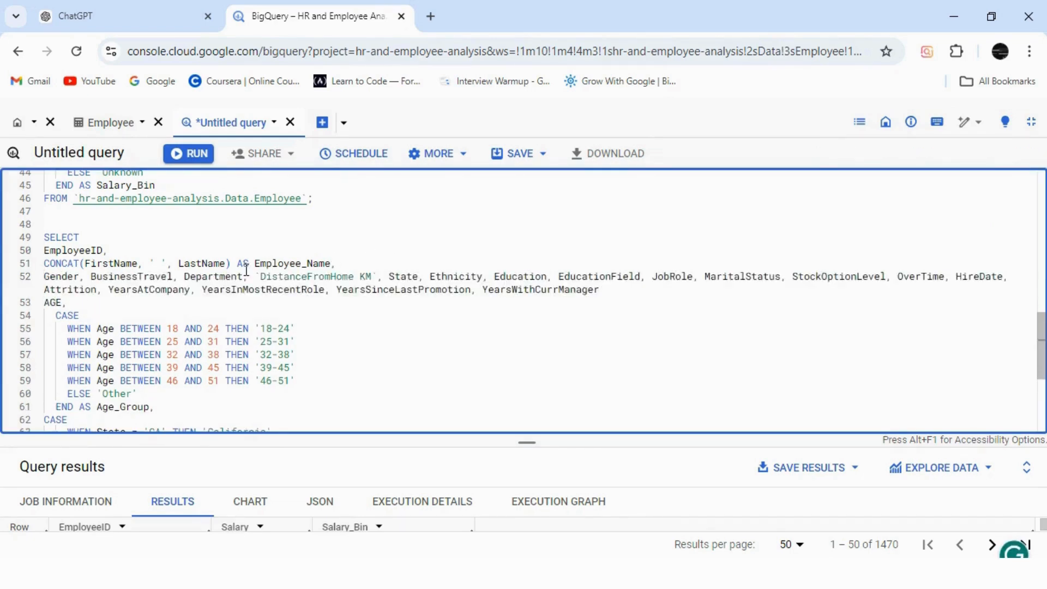
Put Gender, BusinessTravel, Department, DistanceFromHome KM and State each on their own line, without a leading space before Ethnicity.
{"action": "left_click", "coordinate": [94, 280]}
{"action": "key", "text": "Return"}
{"action": "left_click", "coordinate": [139, 290]}
{"action": "key", "text": "Return"}
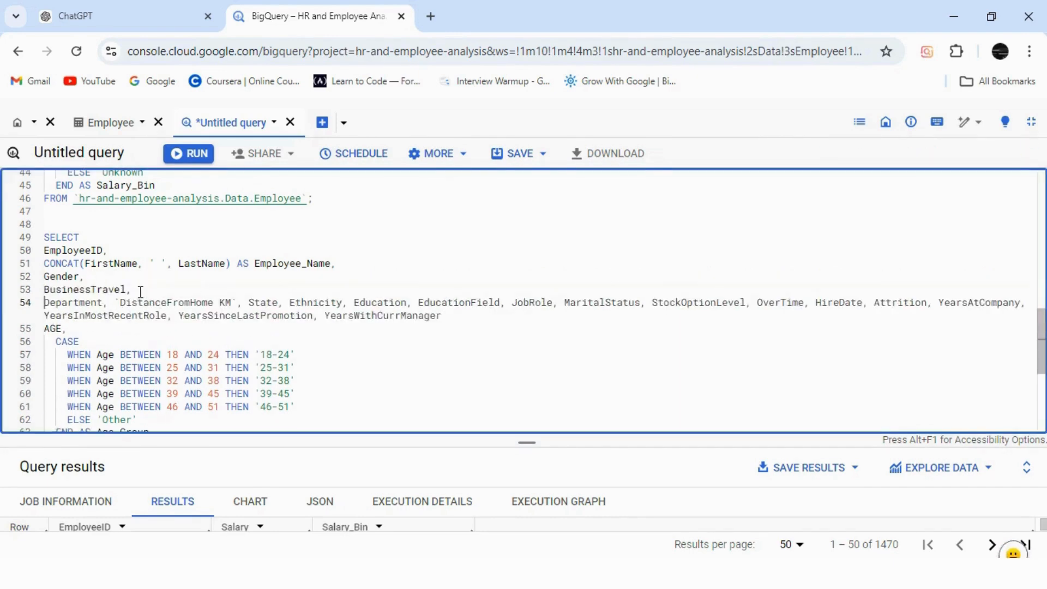
{"action": "left_click", "coordinate": [117, 303]}
{"action": "key", "text": "Return"}
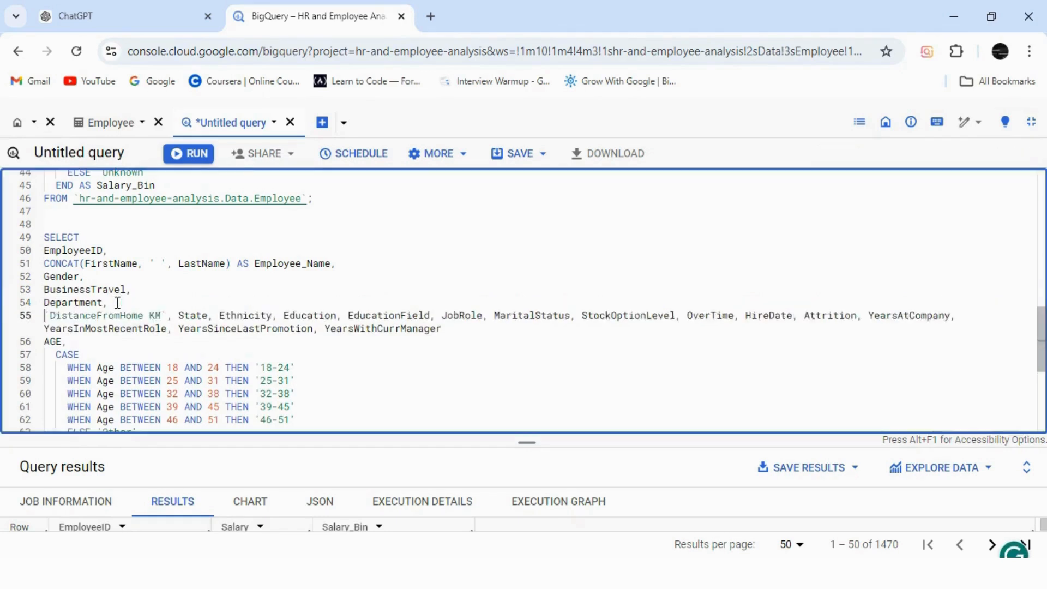
{"action": "left_click", "coordinate": [179, 316]}
{"action": "key", "text": "Return"}
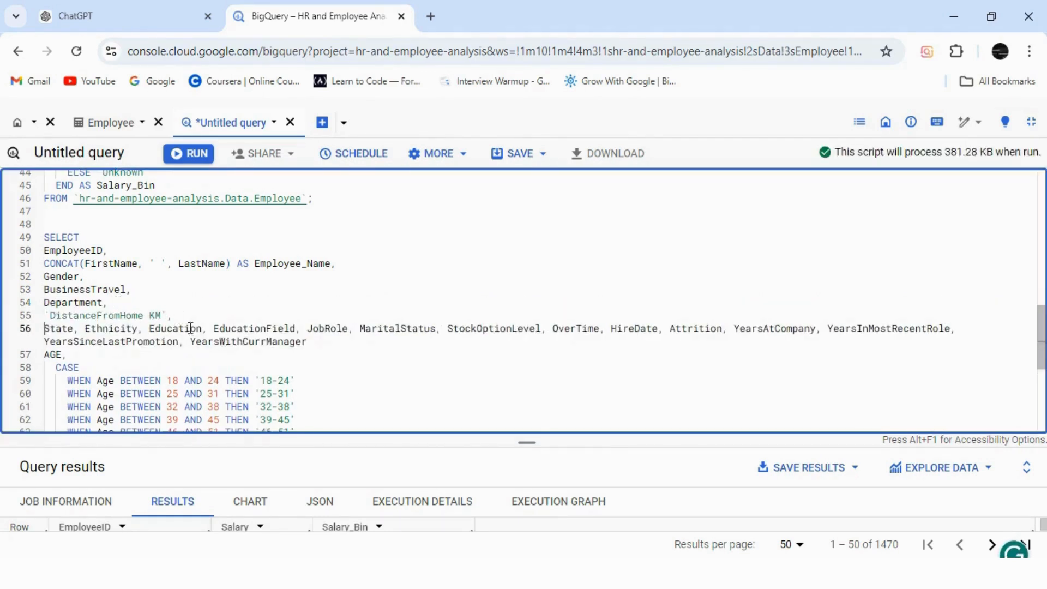
{"action": "left_click", "coordinate": [84, 329]}
{"action": "key", "text": "Return"}
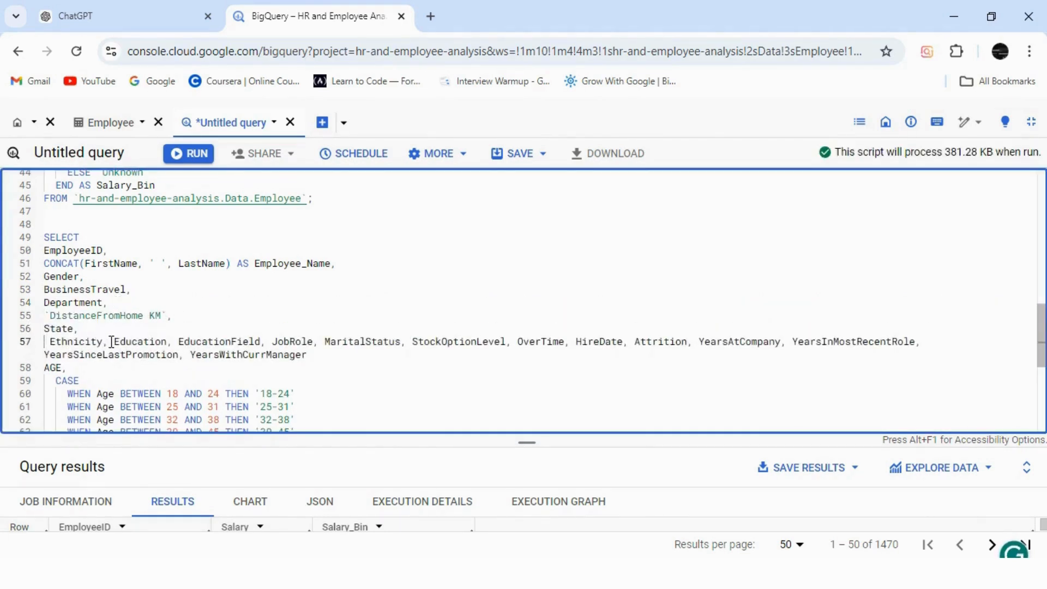
{"action": "key", "text": "Delete"}
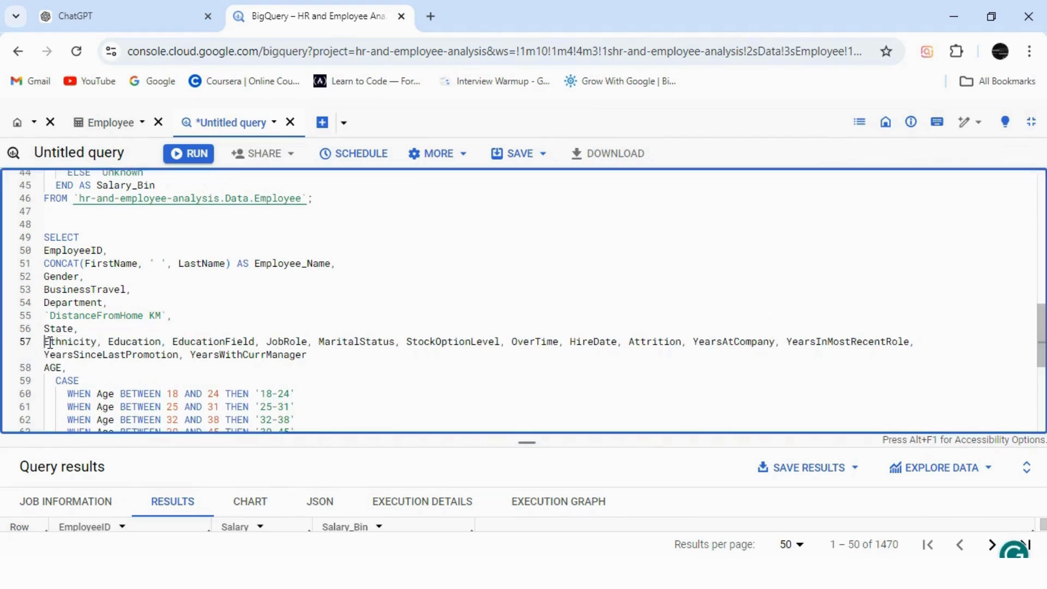
Put Ethnicity, Education, EducationField, JobRole, MaritalStatus and StockOptionLevel each on their own line in the combined query.
{"action": "left_click", "coordinate": [109, 342]}
{"action": "key", "text": "Return"}
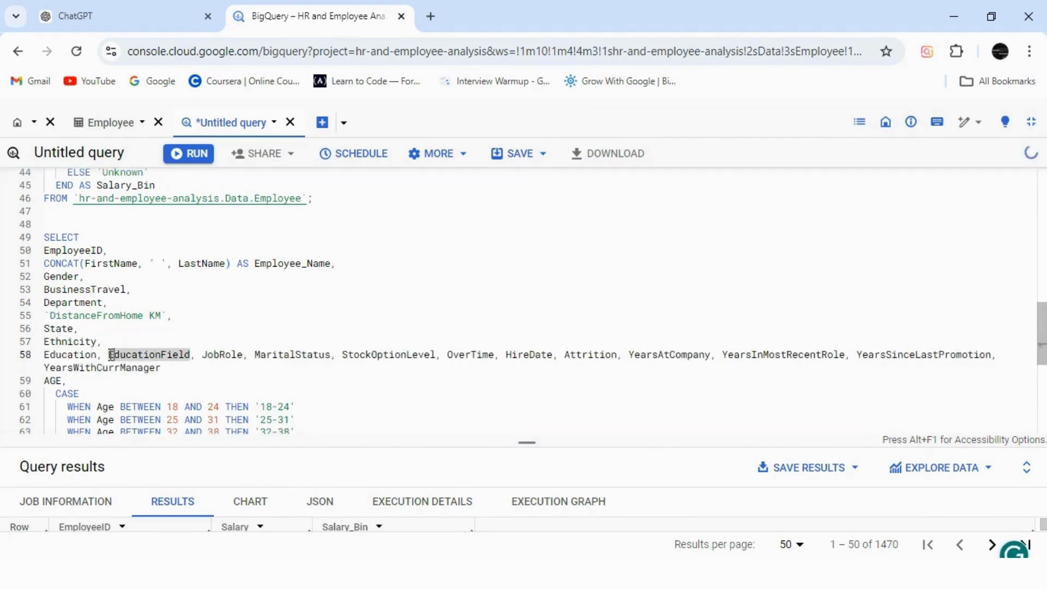
{"action": "left_click", "coordinate": [109, 354]}
{"action": "key", "text": "Return"}
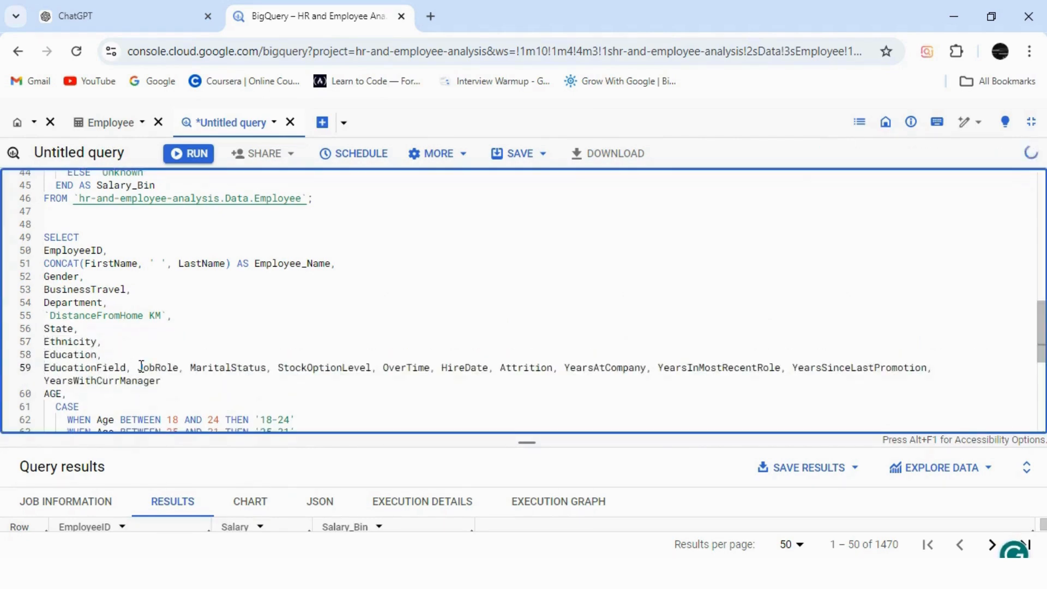
{"action": "left_click", "coordinate": [141, 366]}
{"action": "key", "text": "Return"}
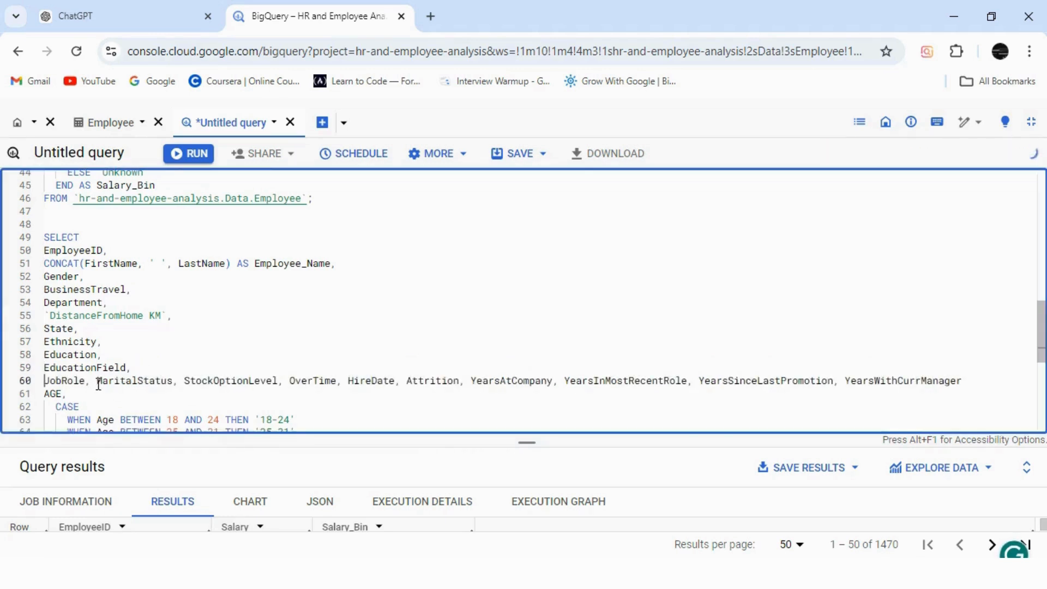
{"action": "left_click", "coordinate": [98, 382]}
{"action": "key", "text": "Return"}
{"action": "left_click", "coordinate": [134, 393]}
{"action": "key", "text": "Return"}
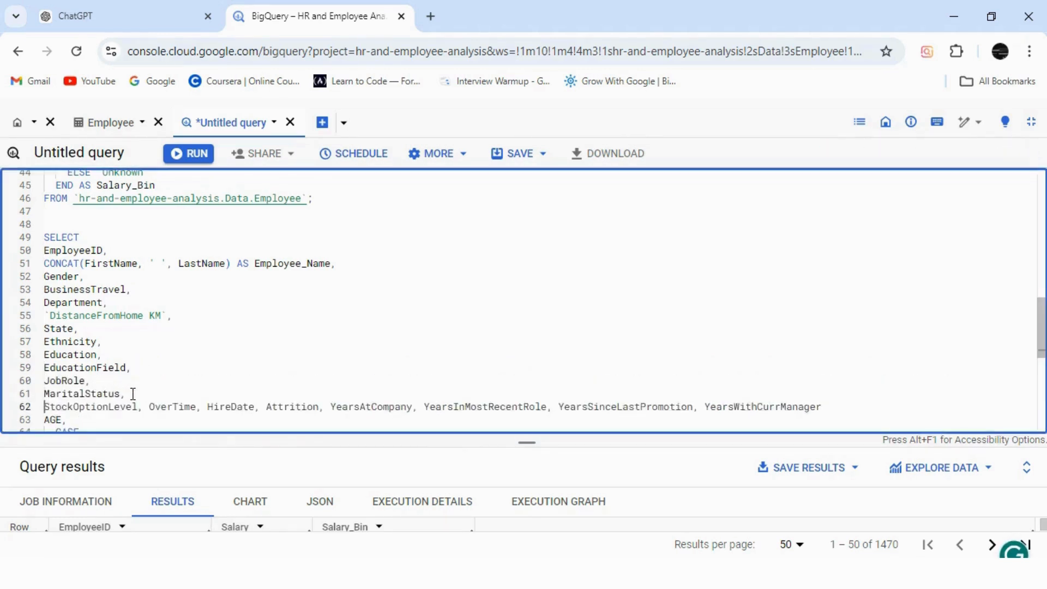
{"action": "left_click", "coordinate": [148, 406]}
{"action": "key", "text": "Return"}
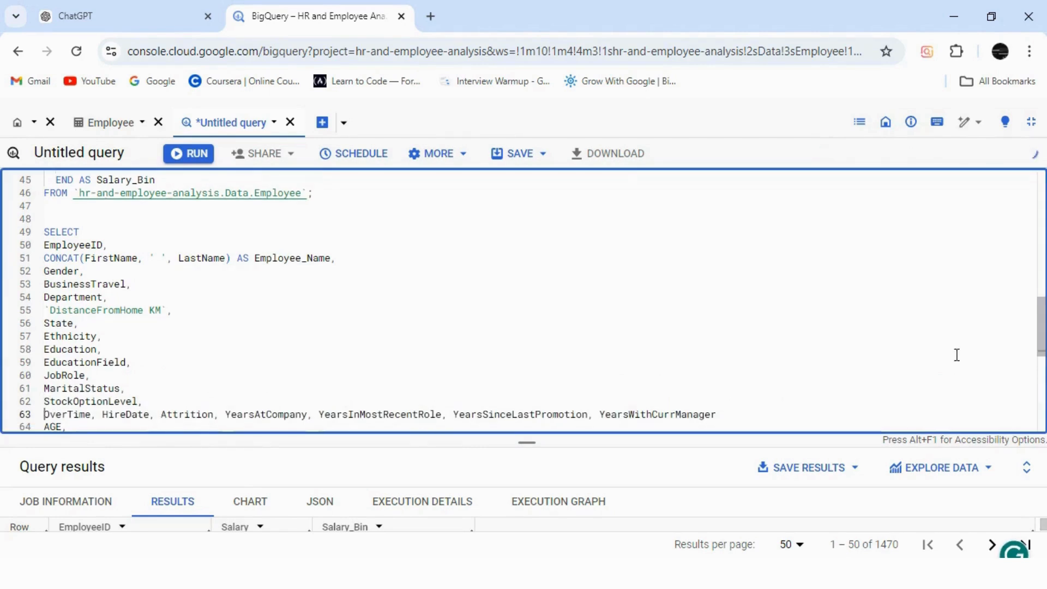
Put each remaining pasted column, from OverTime through YearsWithCurrManager, on its own line in the combined query.
{"action": "left_click_drag", "start_coordinate": [1040, 330], "coordinate": [1040, 373]}
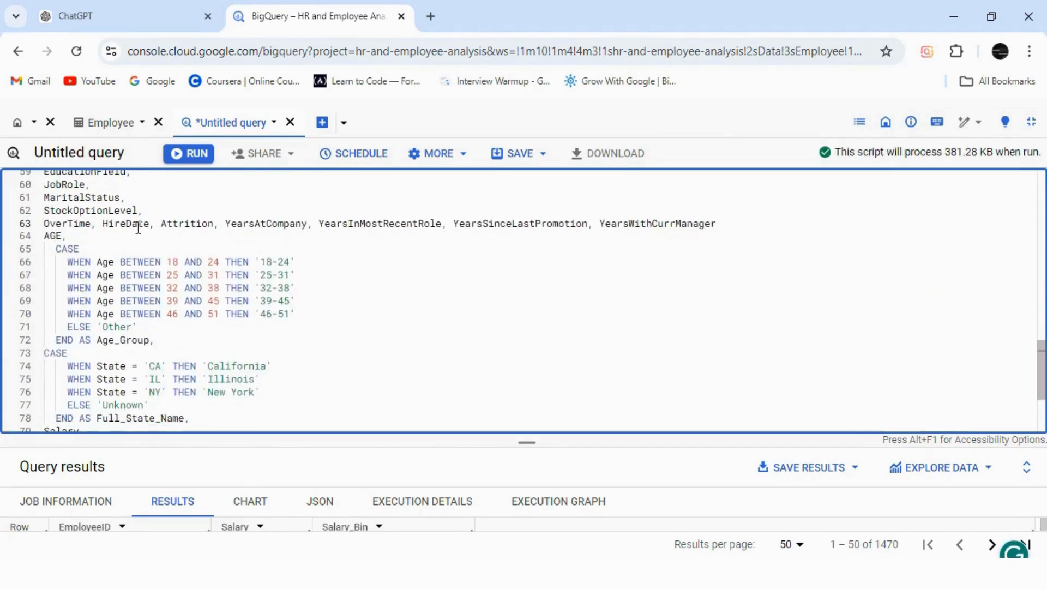
{"action": "left_click", "coordinate": [101, 224]}
{"action": "key", "text": "Return"}
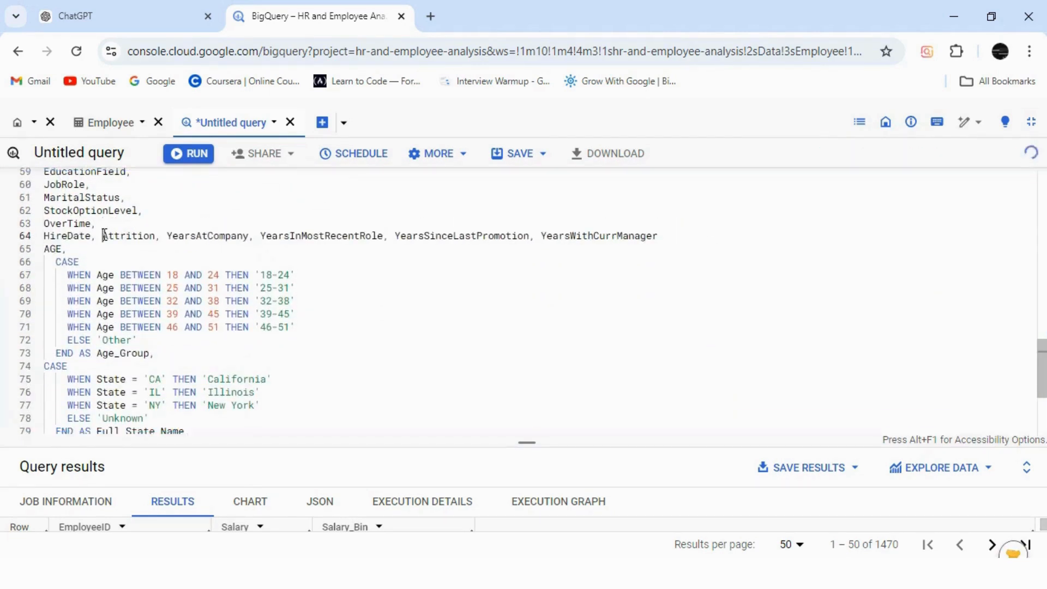
{"action": "left_click", "coordinate": [102, 235]}
{"action": "key", "text": "Return"}
{"action": "left_click", "coordinate": [109, 248]}
{"action": "key", "text": "Return"}
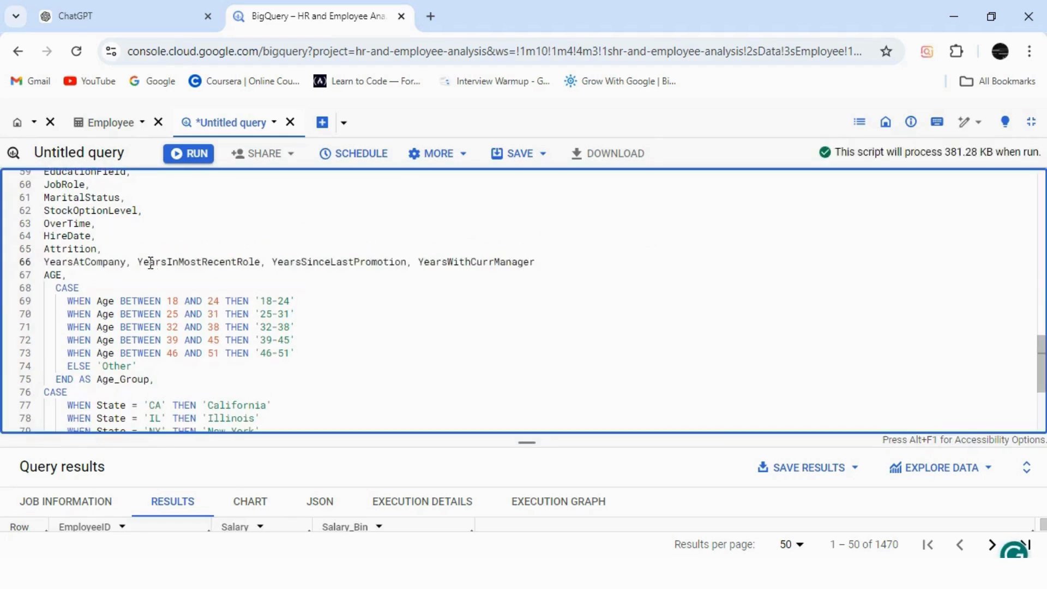
{"action": "left_click", "coordinate": [137, 263]}
{"action": "key", "text": "Return"}
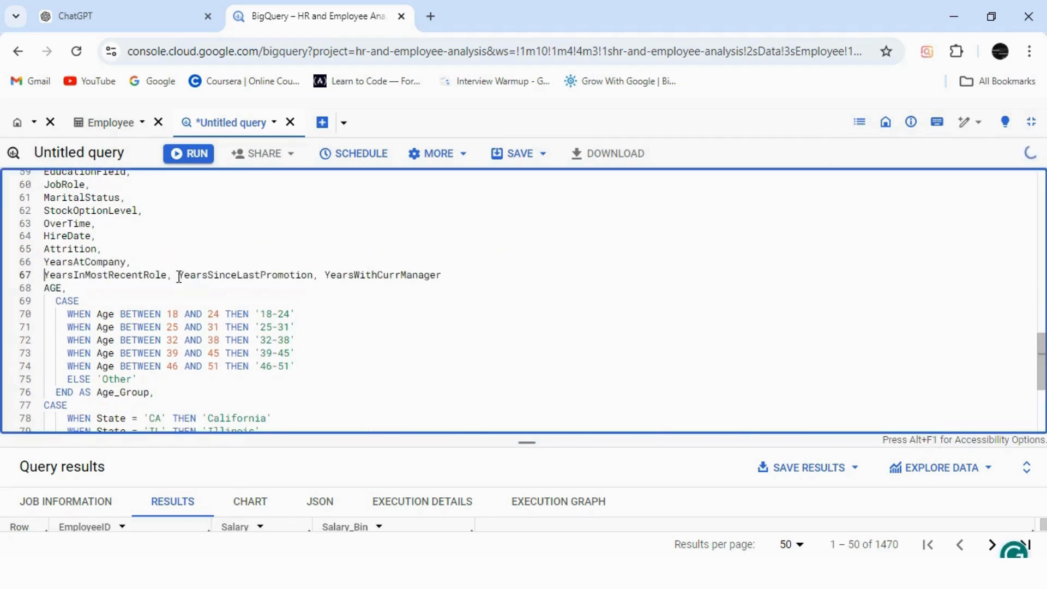
{"action": "left_click", "coordinate": [178, 275]}
{"action": "key", "text": "Return"}
{"action": "left_click", "coordinate": [191, 287]}
{"action": "key", "text": "Return"}
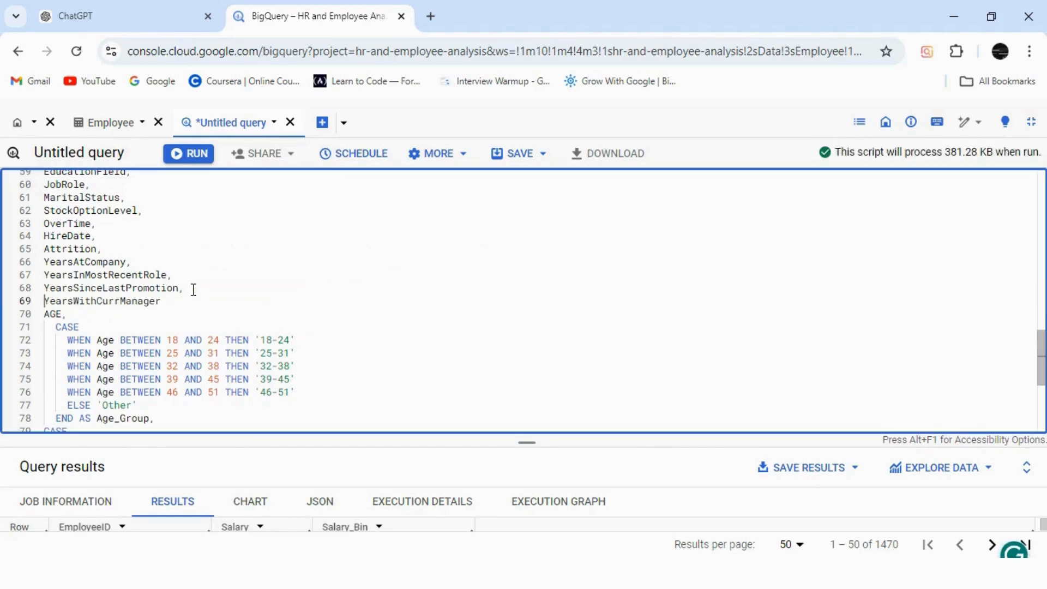
{"action": "scroll", "coordinate": [1041, 357], "scroll_direction": "down", "scroll_amount": 1}
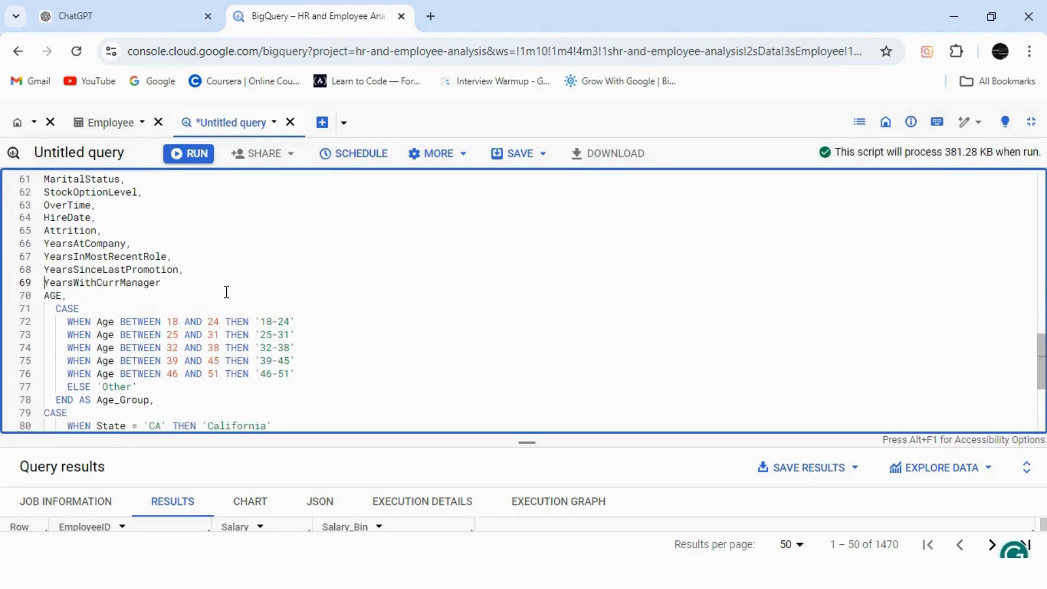
Add a comma after YearsWithCurrManager in the combined query and check the CASE expressions down to the FROM clause.
{"action": "left_click", "coordinate": [165, 282]}
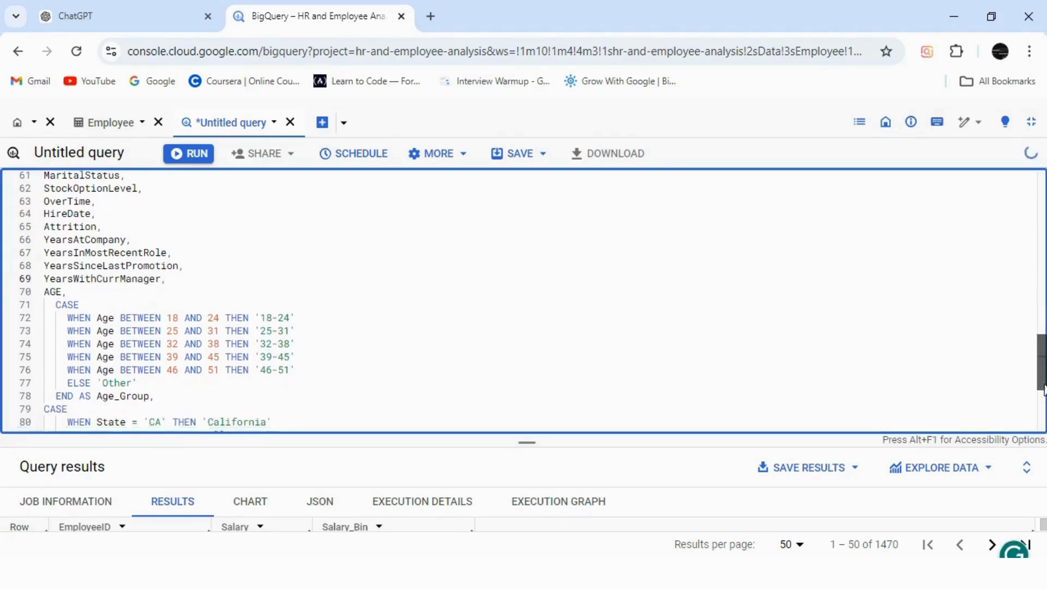
{"action": "scroll", "coordinate": [1041, 385], "scroll_direction": "down", "scroll_amount": 4}
{"action": "scroll", "coordinate": [1041, 384], "scroll_direction": "down", "scroll_amount": 1}
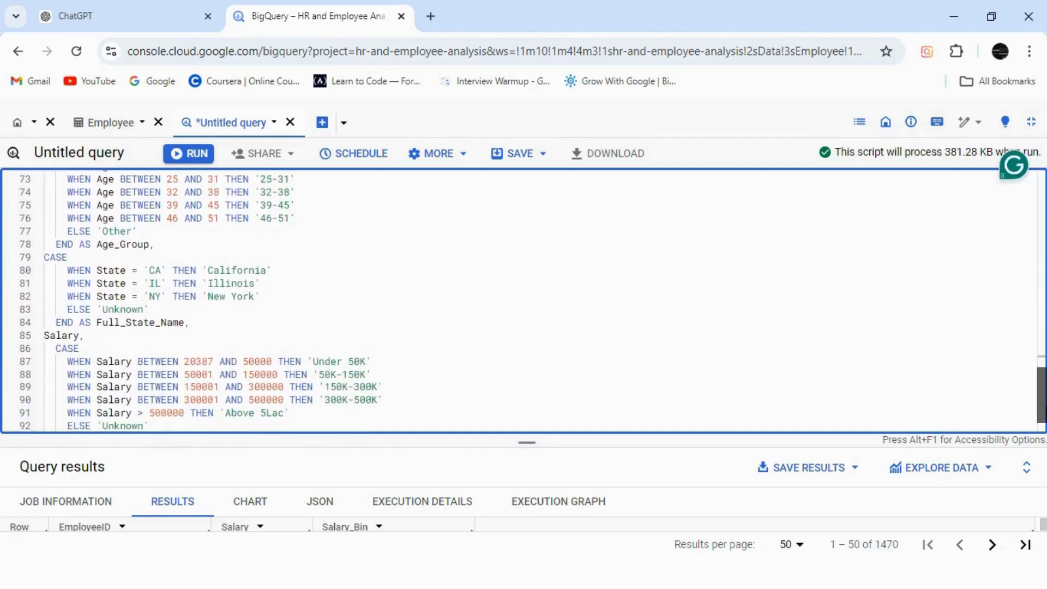
{"action": "scroll", "coordinate": [1041, 384], "scroll_direction": "down", "scroll_amount": 1}
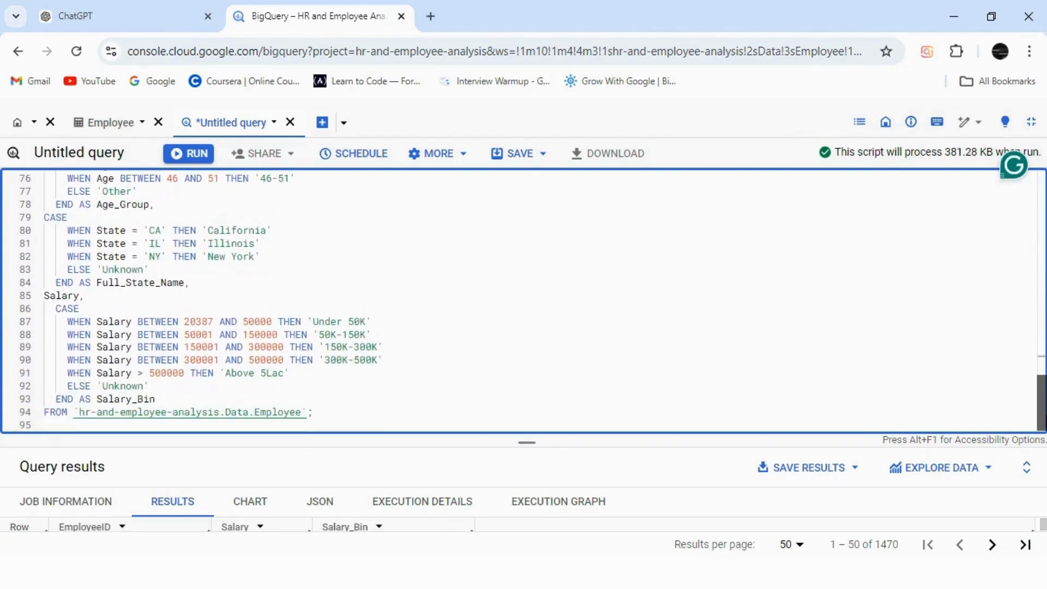
Remove the standalone State column and its line from the combined query's column list, between DistanceFromHome KM and Ethnicity.
{"action": "scroll", "coordinate": [1041, 385], "scroll_direction": "up", "scroll_amount": 8}
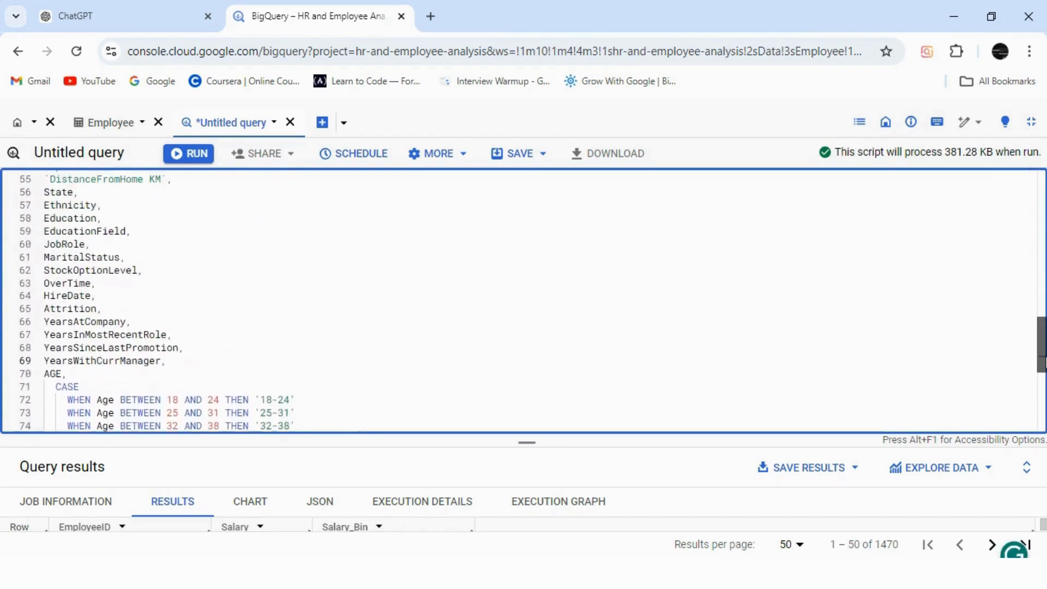
{"action": "left_click_drag", "start_coordinate": [1045, 356], "coordinate": [1045, 354]}
{"action": "left_click_drag", "start_coordinate": [86, 225], "coordinate": [55, 220]}
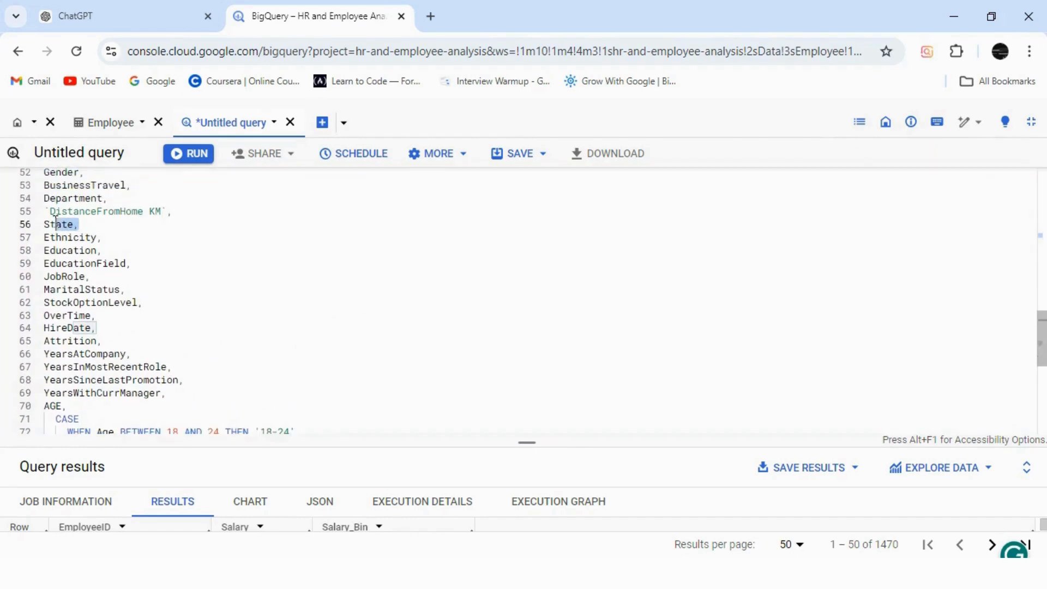
{"action": "key", "text": "BackSpace"}
{"action": "key", "text": "BackSpace"}
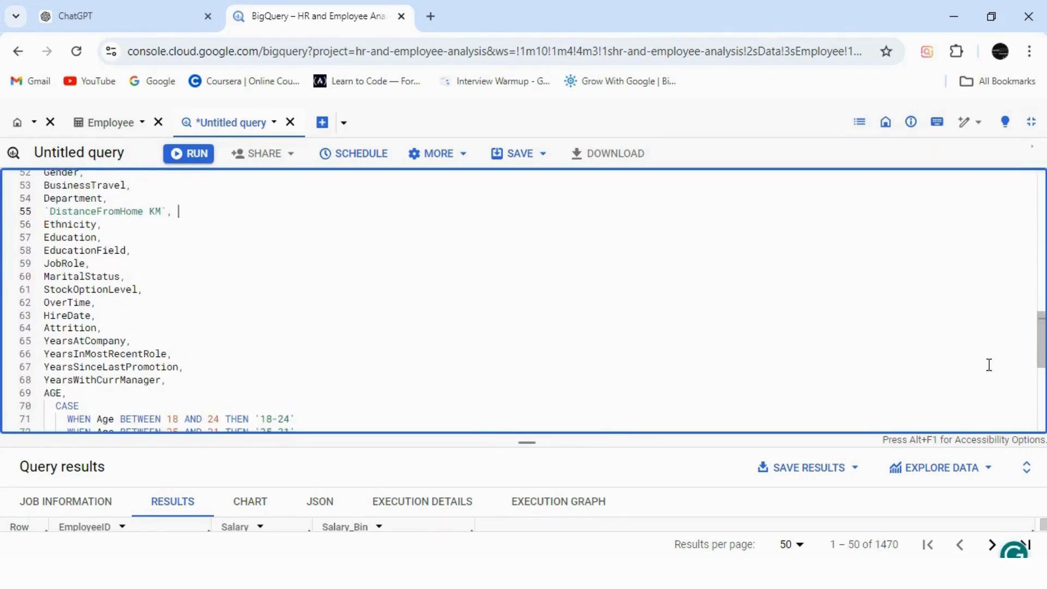
Run only the combined query, from its SELECT through the final FROM clause, and look across the result columns.
{"action": "left_click_drag", "start_coordinate": [1044, 357], "coordinate": [1018, 405]}
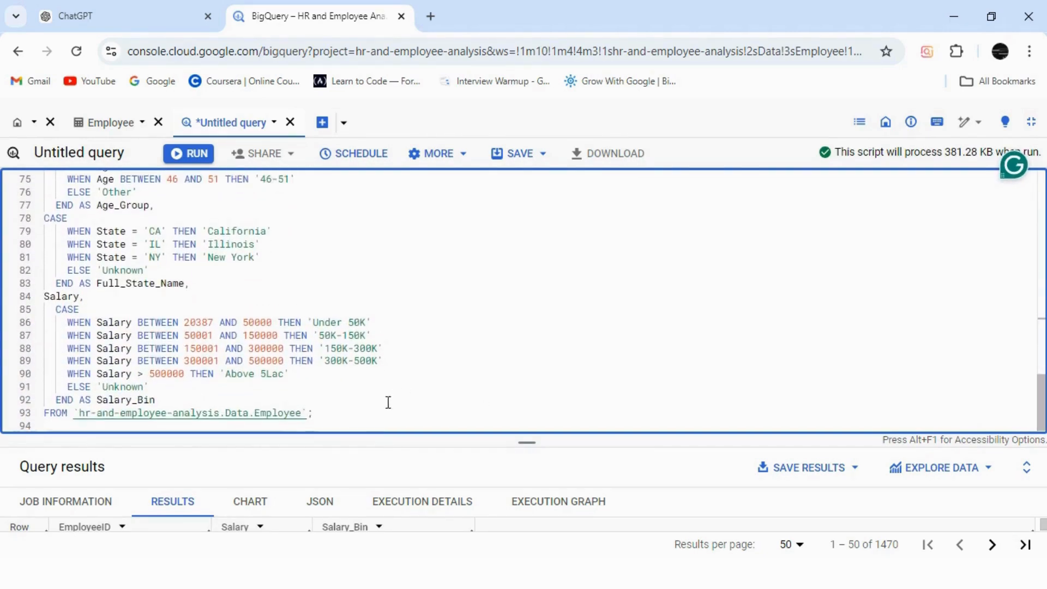
{"action": "left_click_drag", "start_coordinate": [330, 412], "coordinate": [46, 283]}
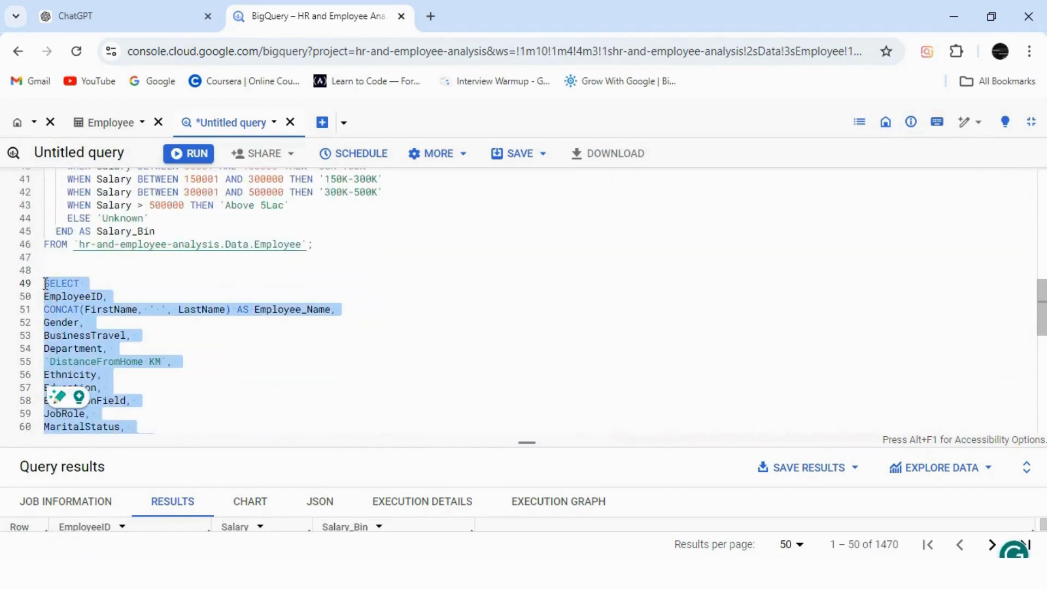
{"action": "left_click", "coordinate": [190, 154]}
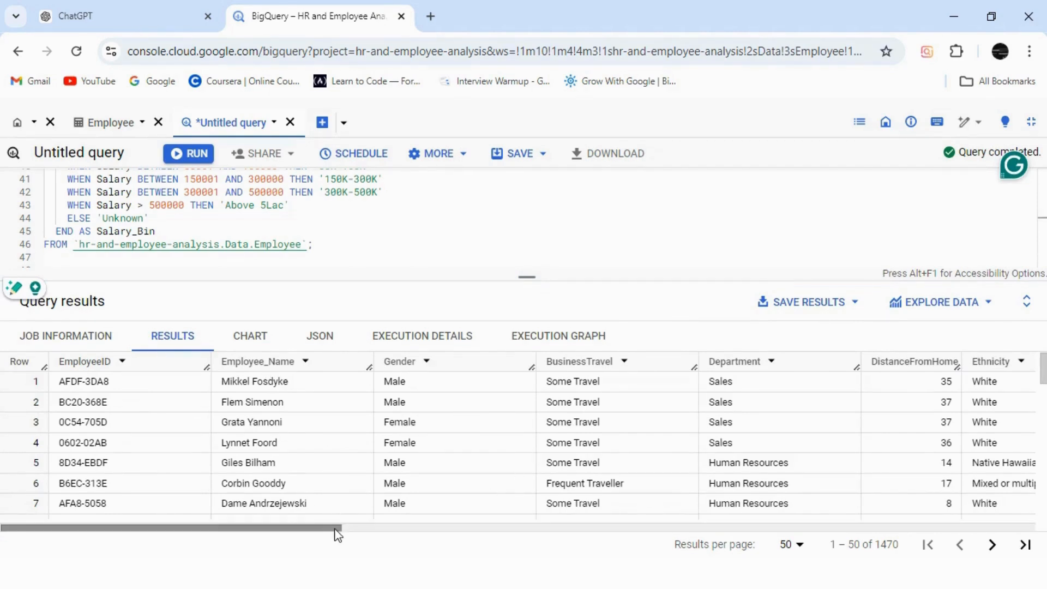
{"action": "left_click_drag", "start_coordinate": [336, 529], "coordinate": [686, 530]}
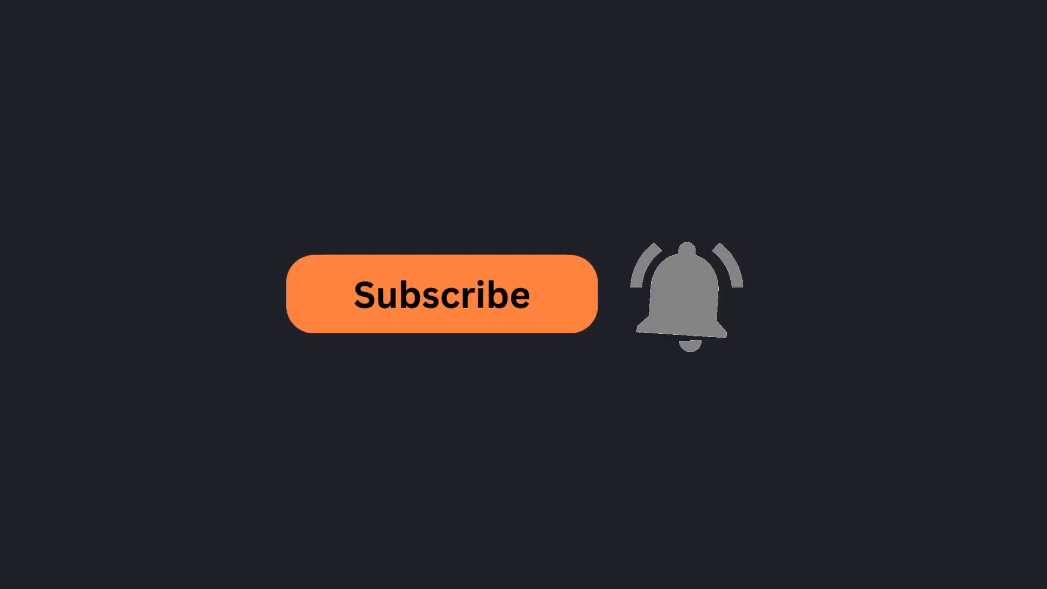